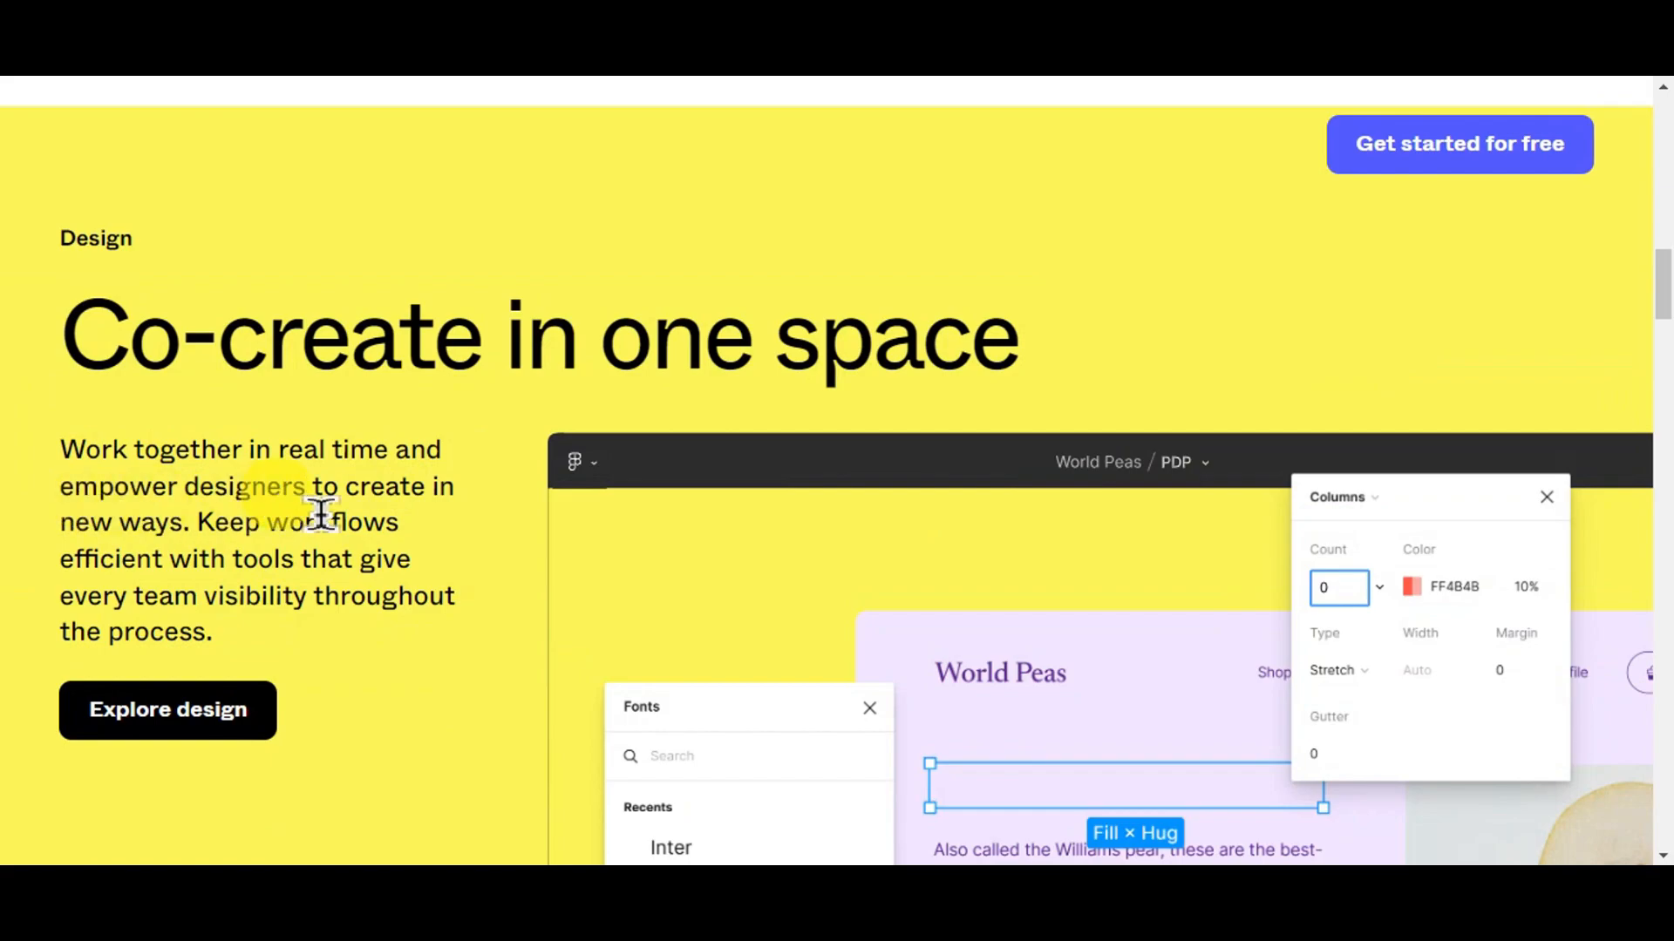
Step: Read through the Figma homepage sections on design, prototyping, Dev Mode, design systems and FigJam
scroll(1578, 300, down, 10)
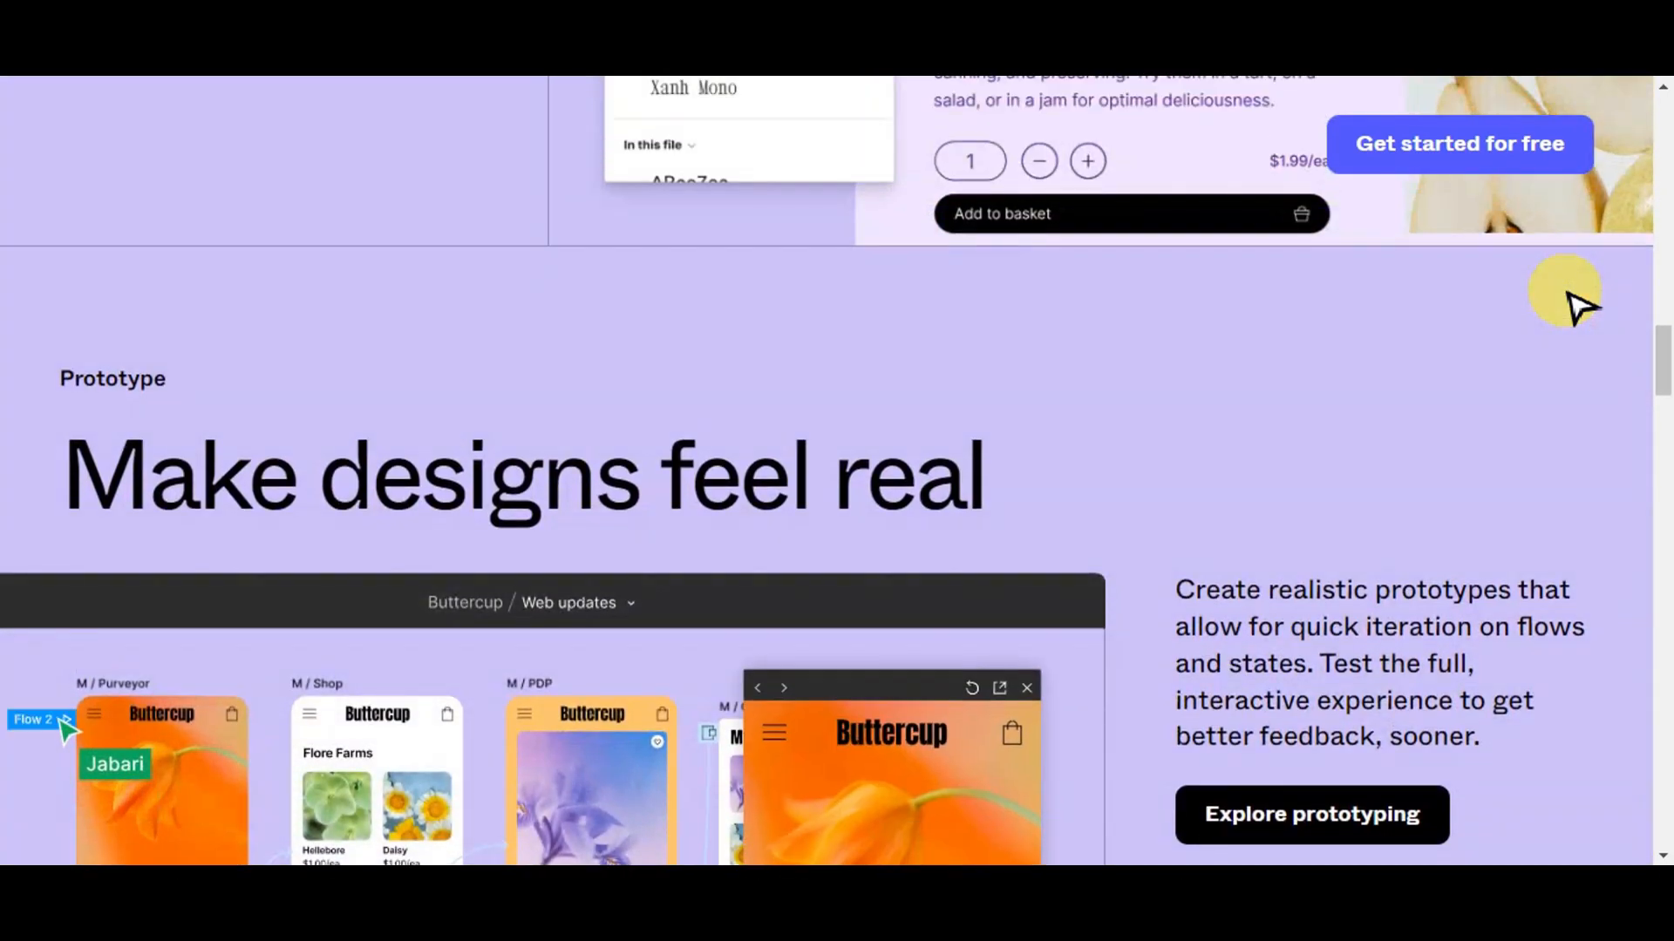
scroll(1578, 300, down, 4)
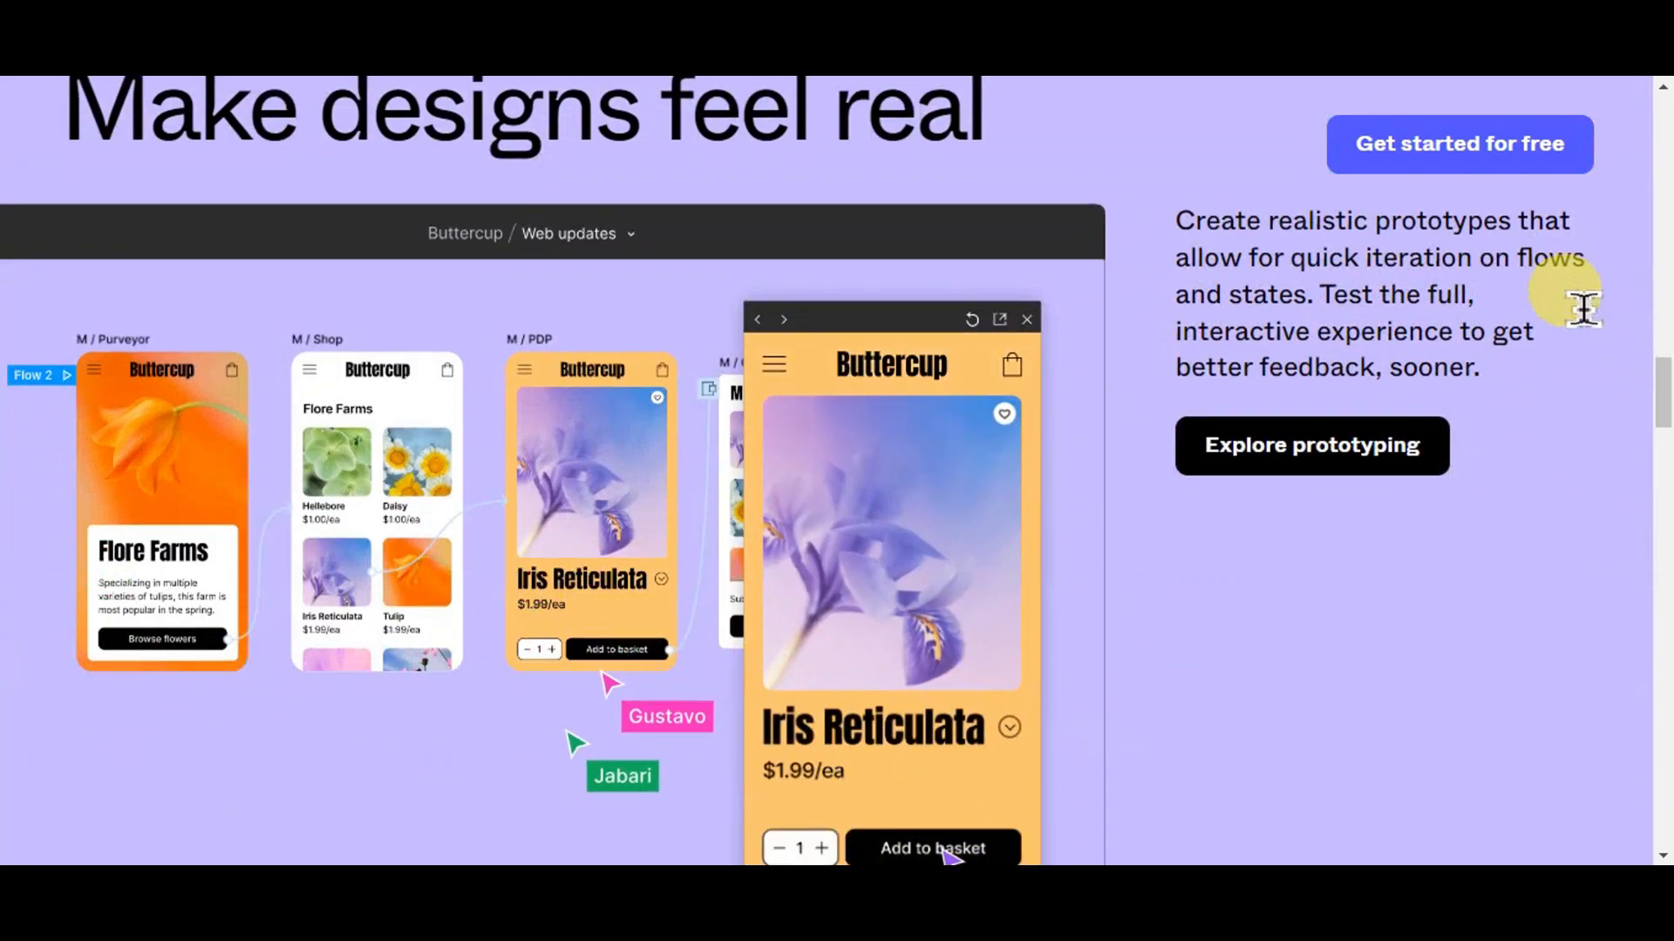
scroll(1583, 307, down, 3)
scroll(1569, 300, down, 7)
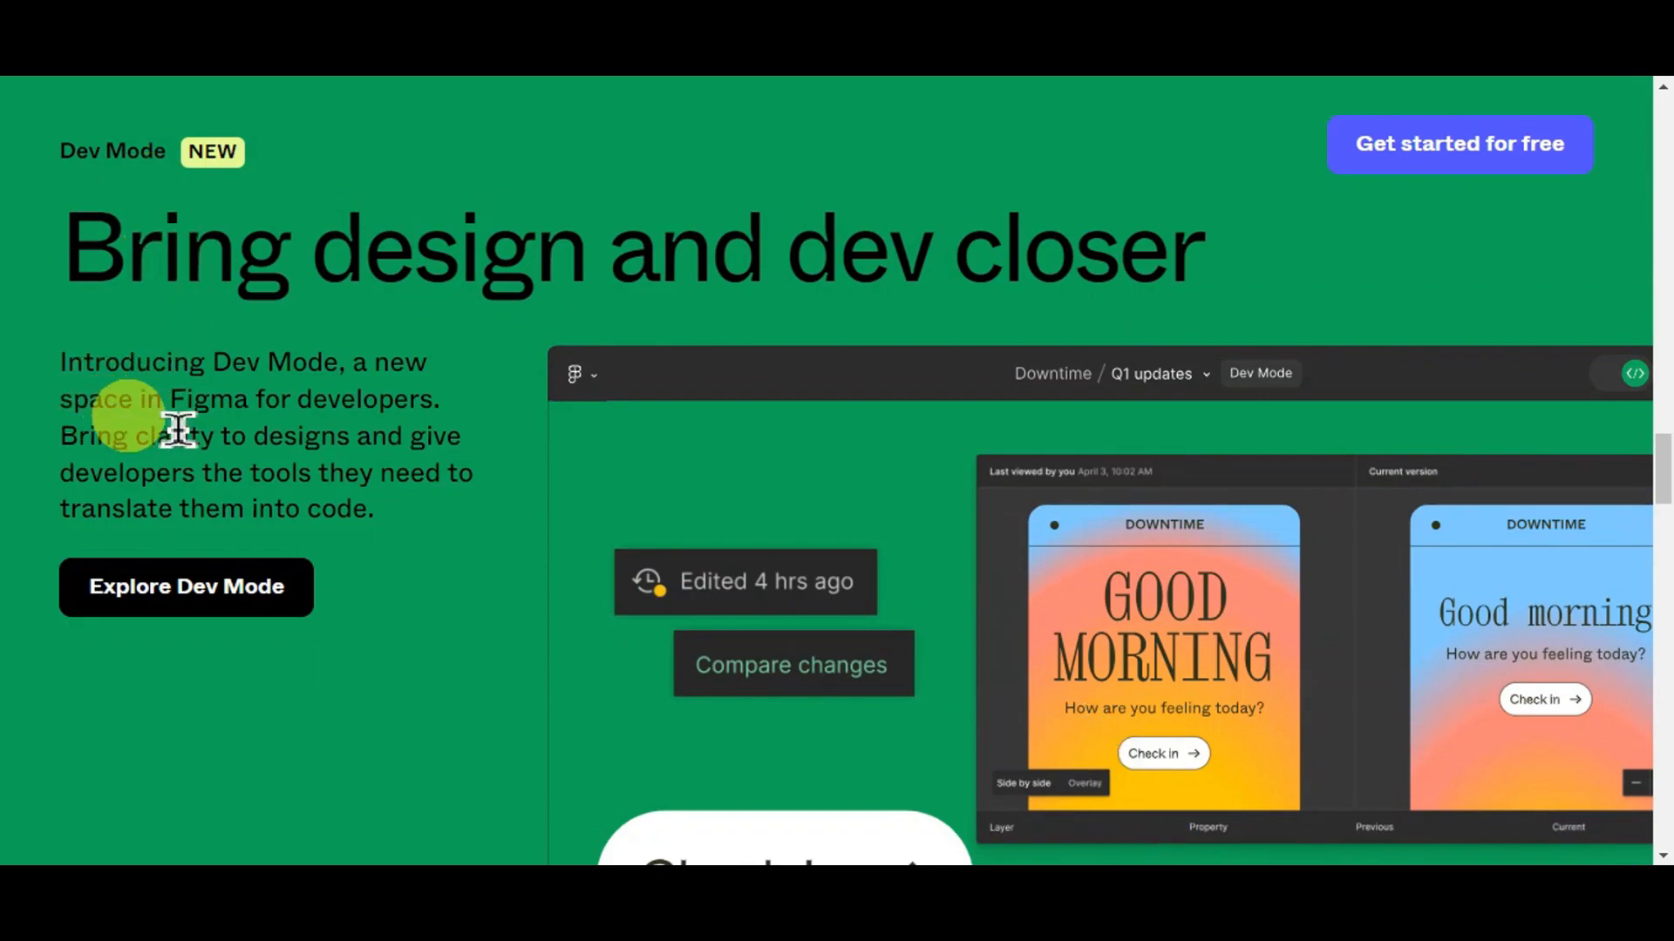
scroll(1464, 663, down, 5)
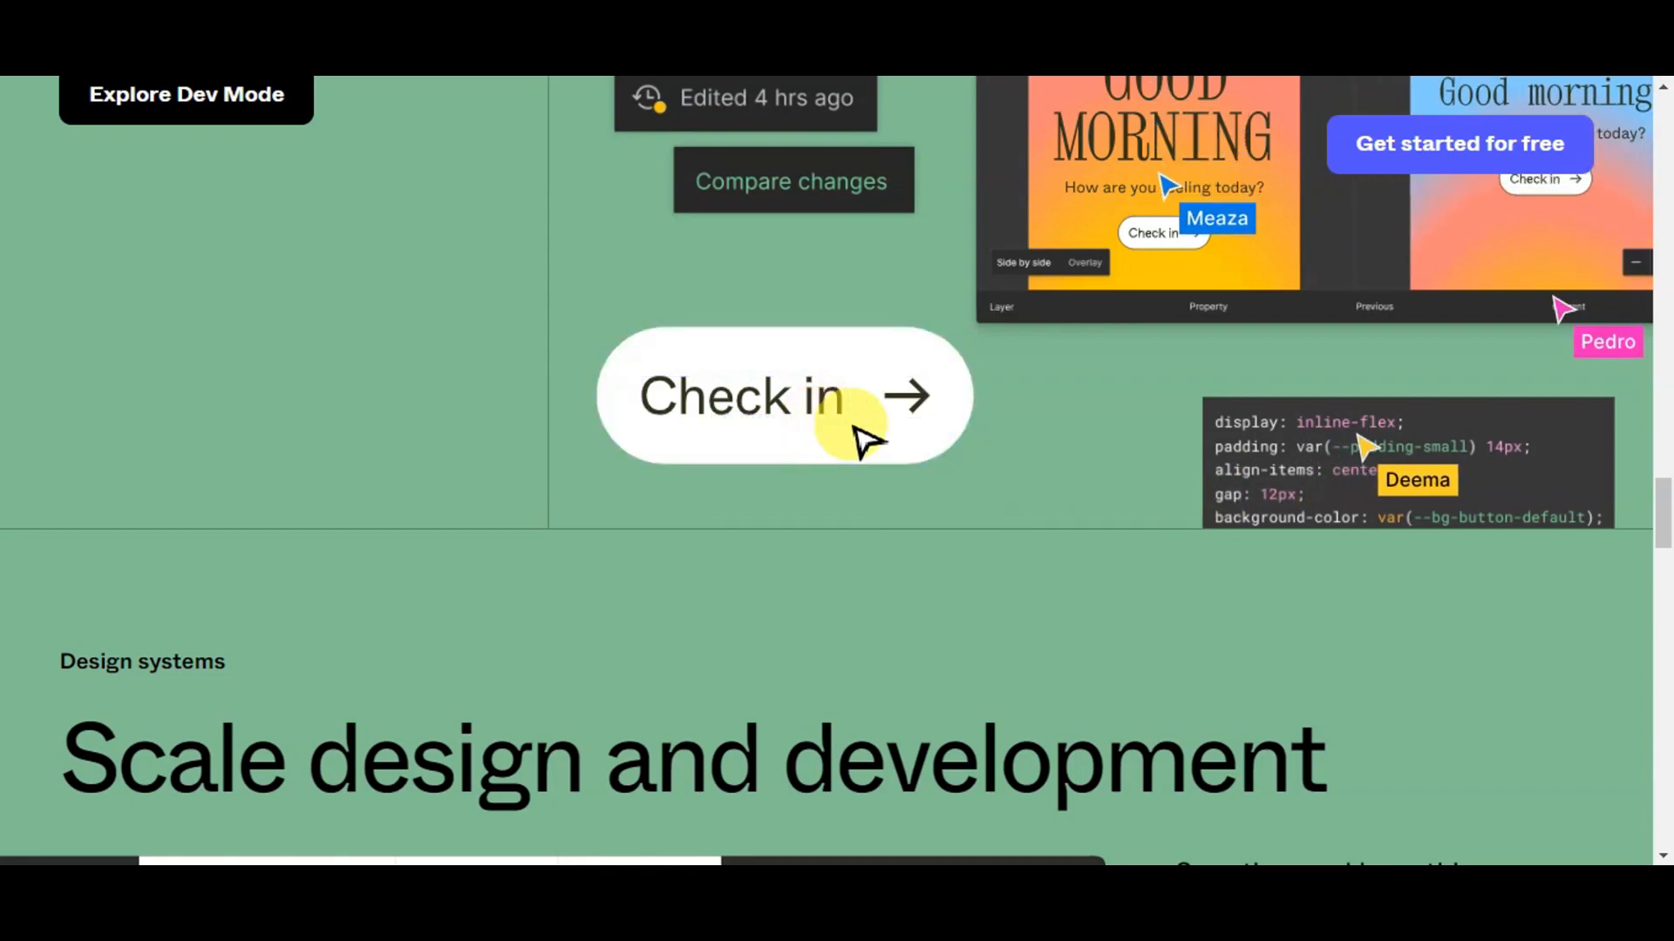
scroll(964, 403, down, 8)
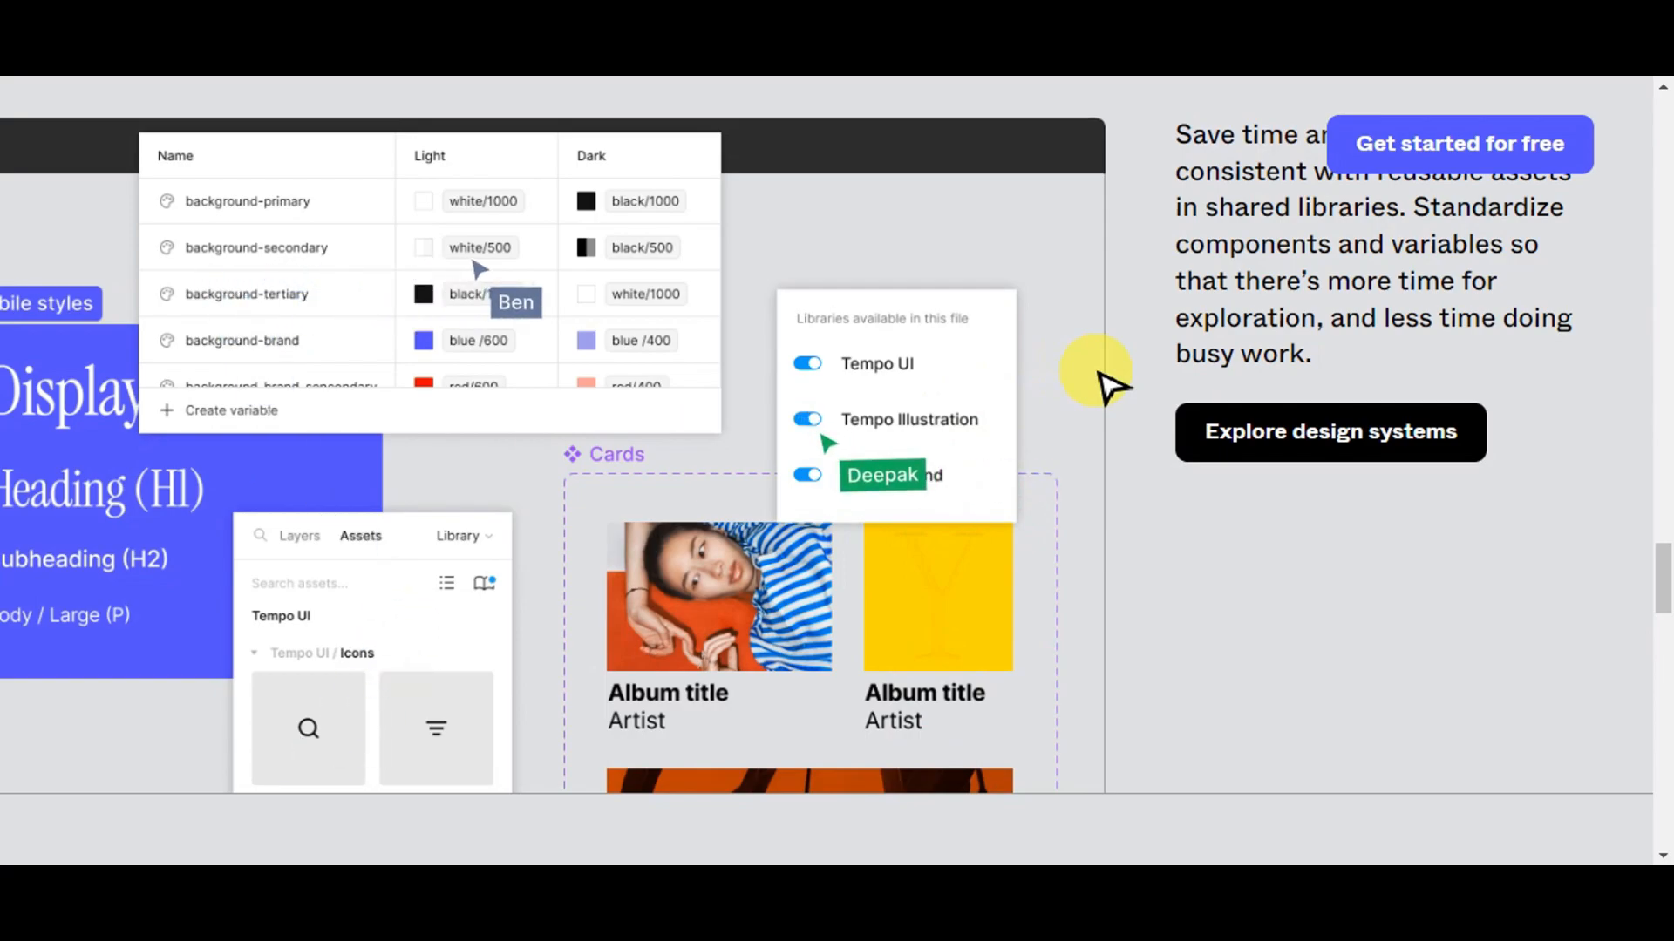
scroll(1188, 350, down, 4)
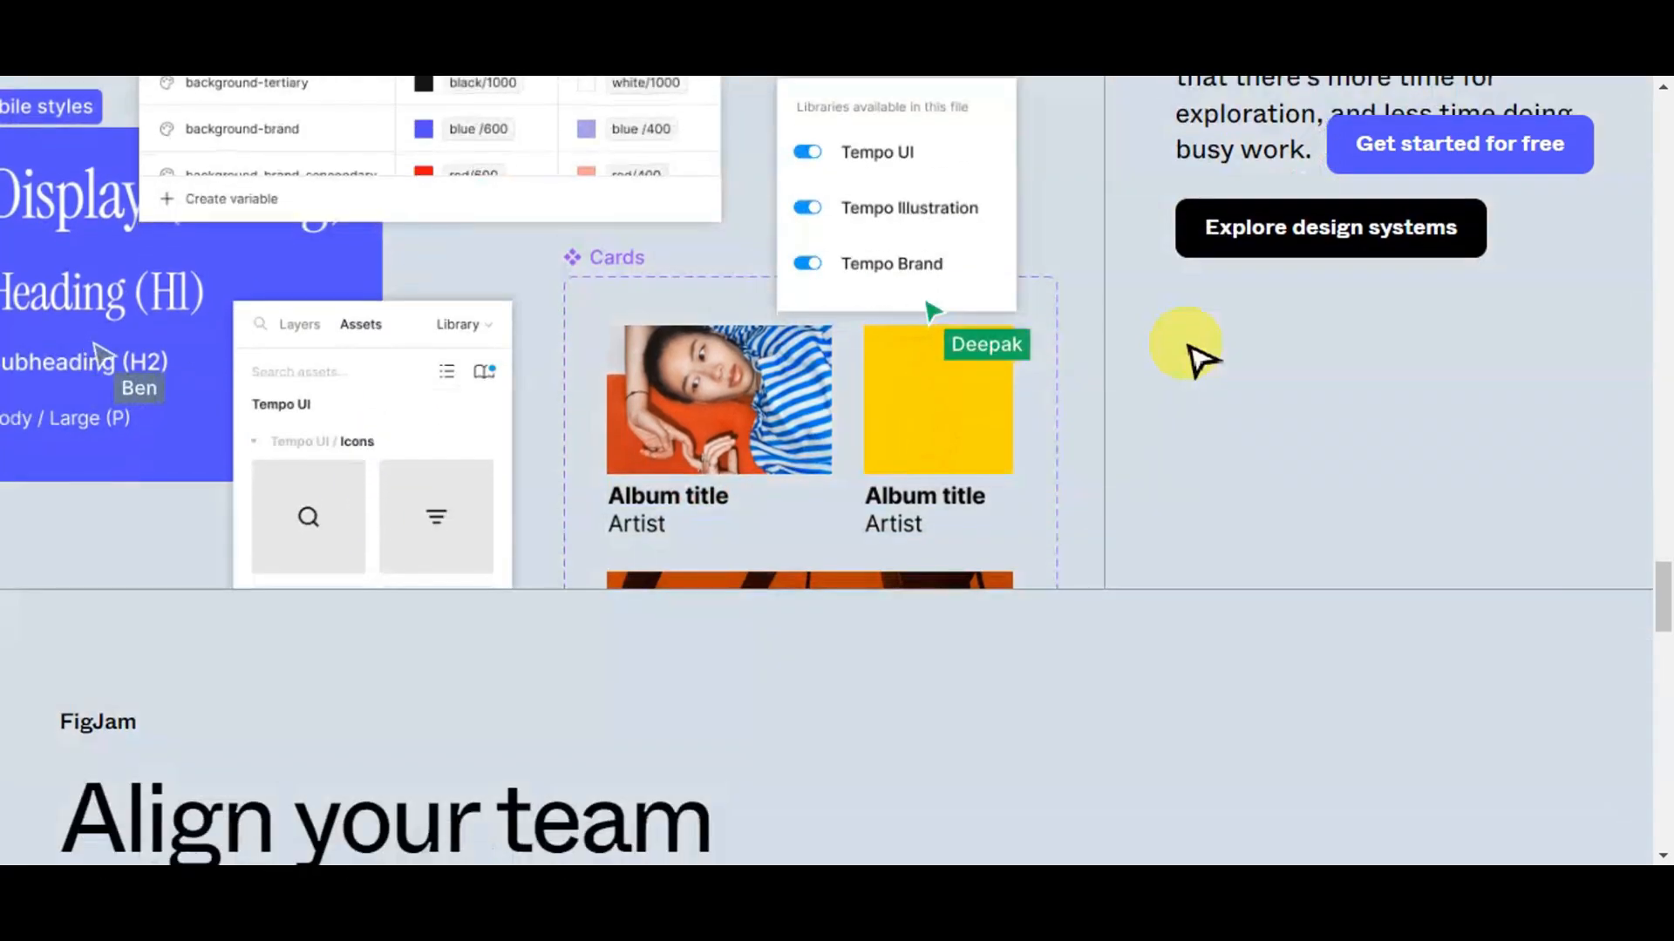
scroll(1188, 351, down, 3)
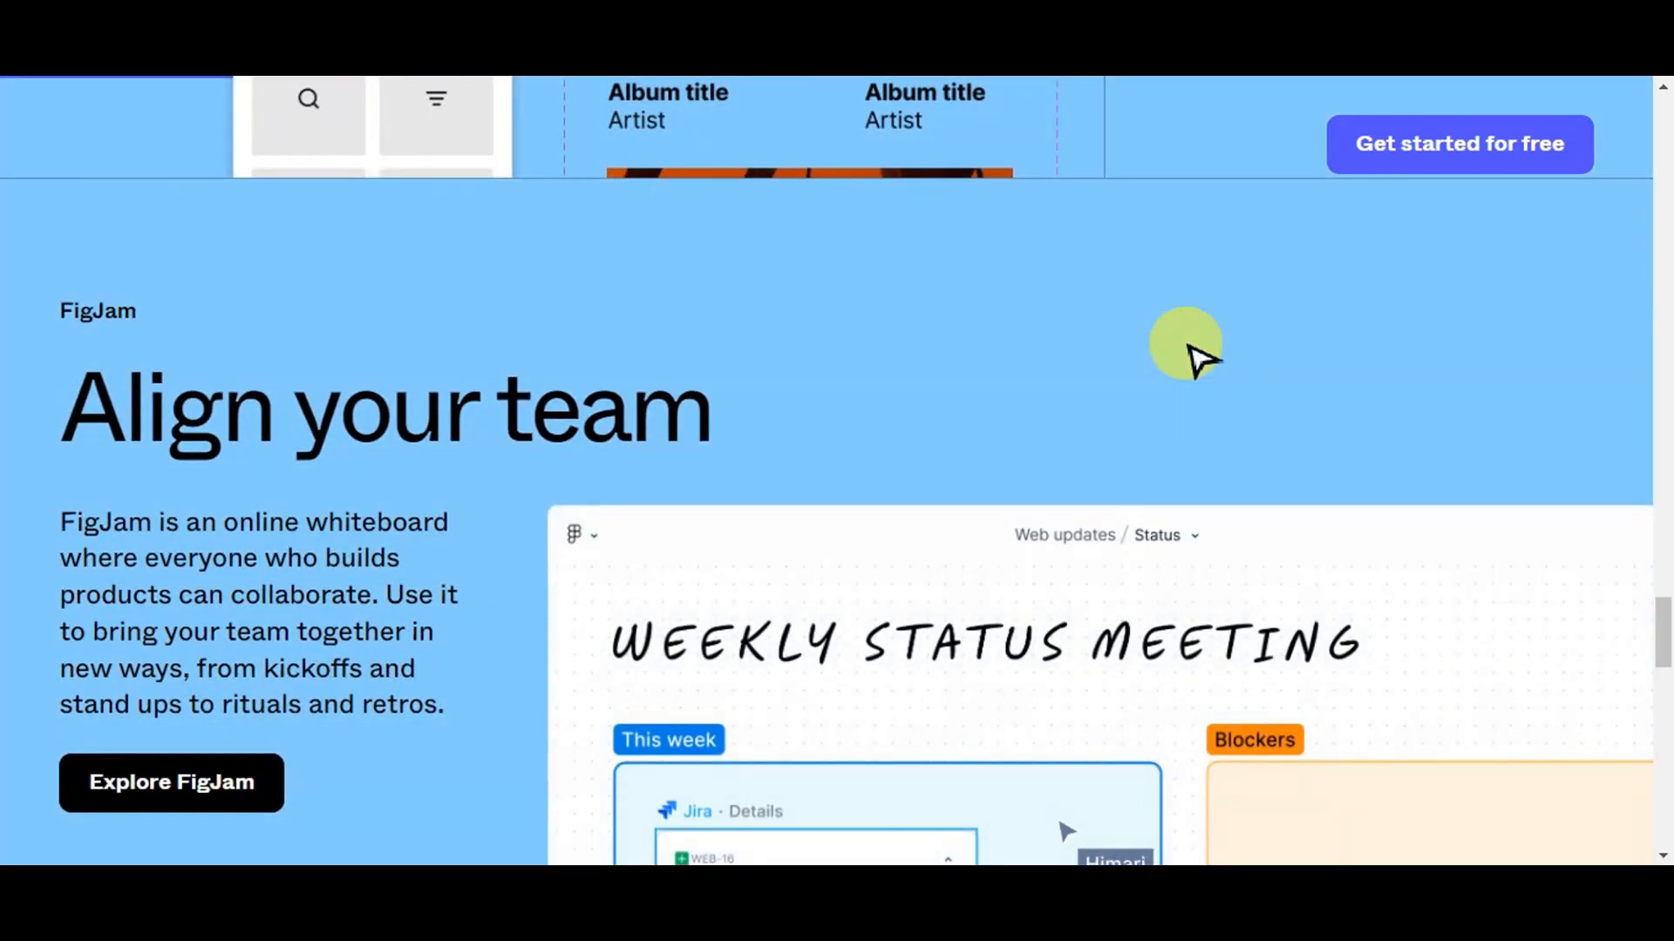
scroll(1190, 349, down, 6)
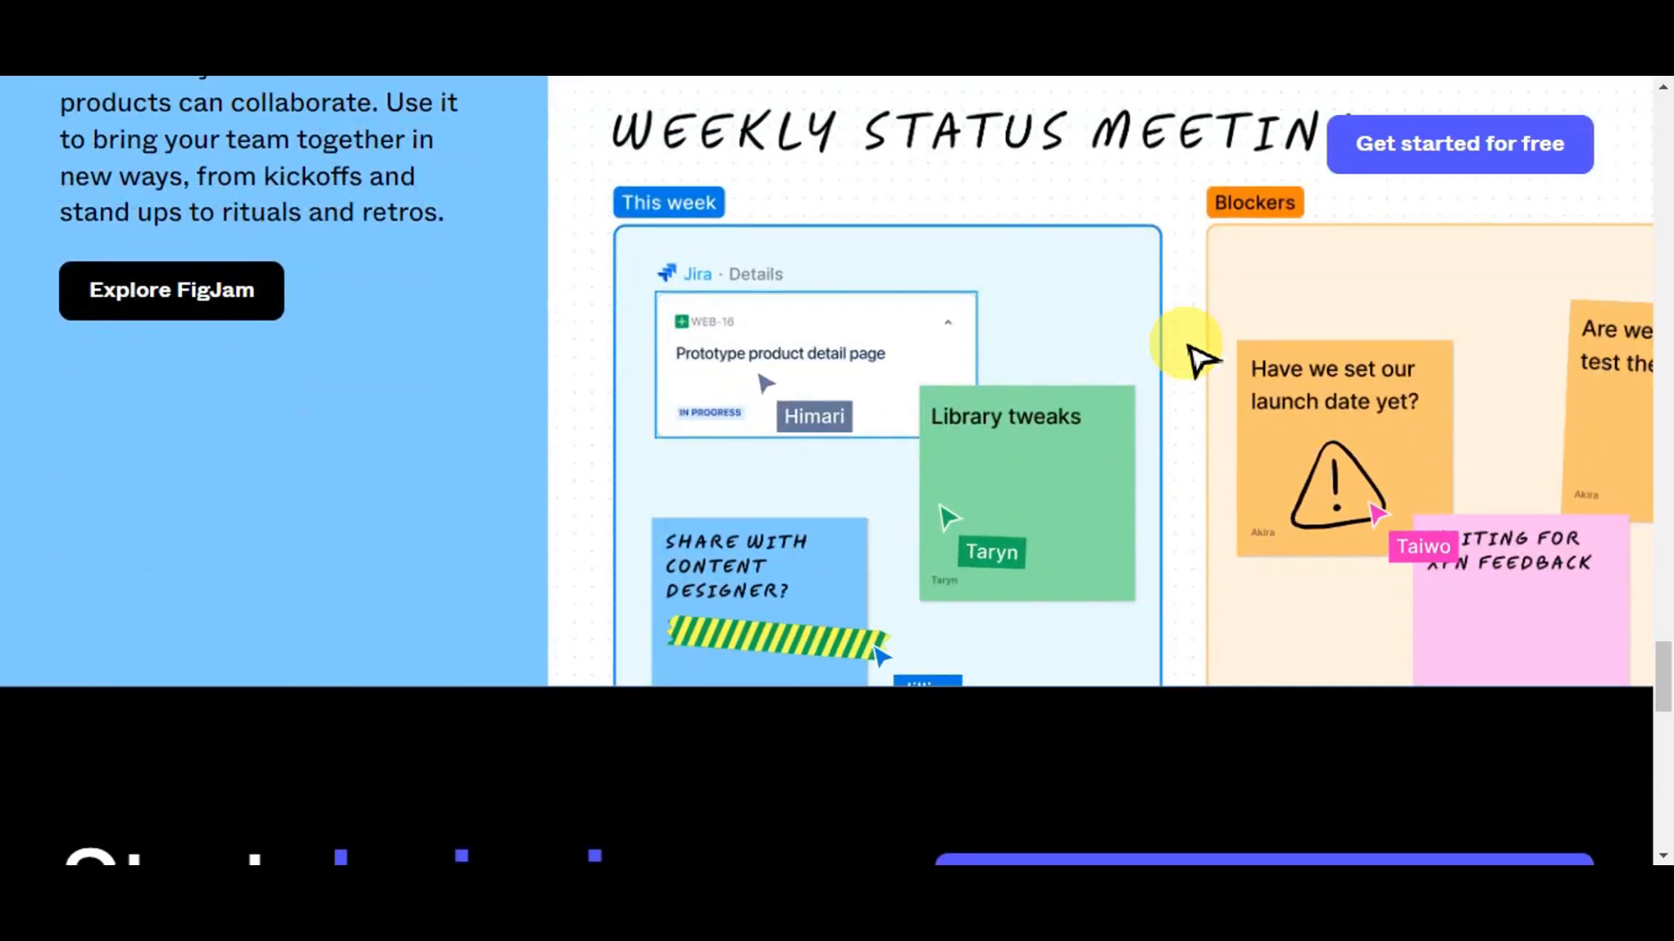
scroll(1196, 357, down, 6)
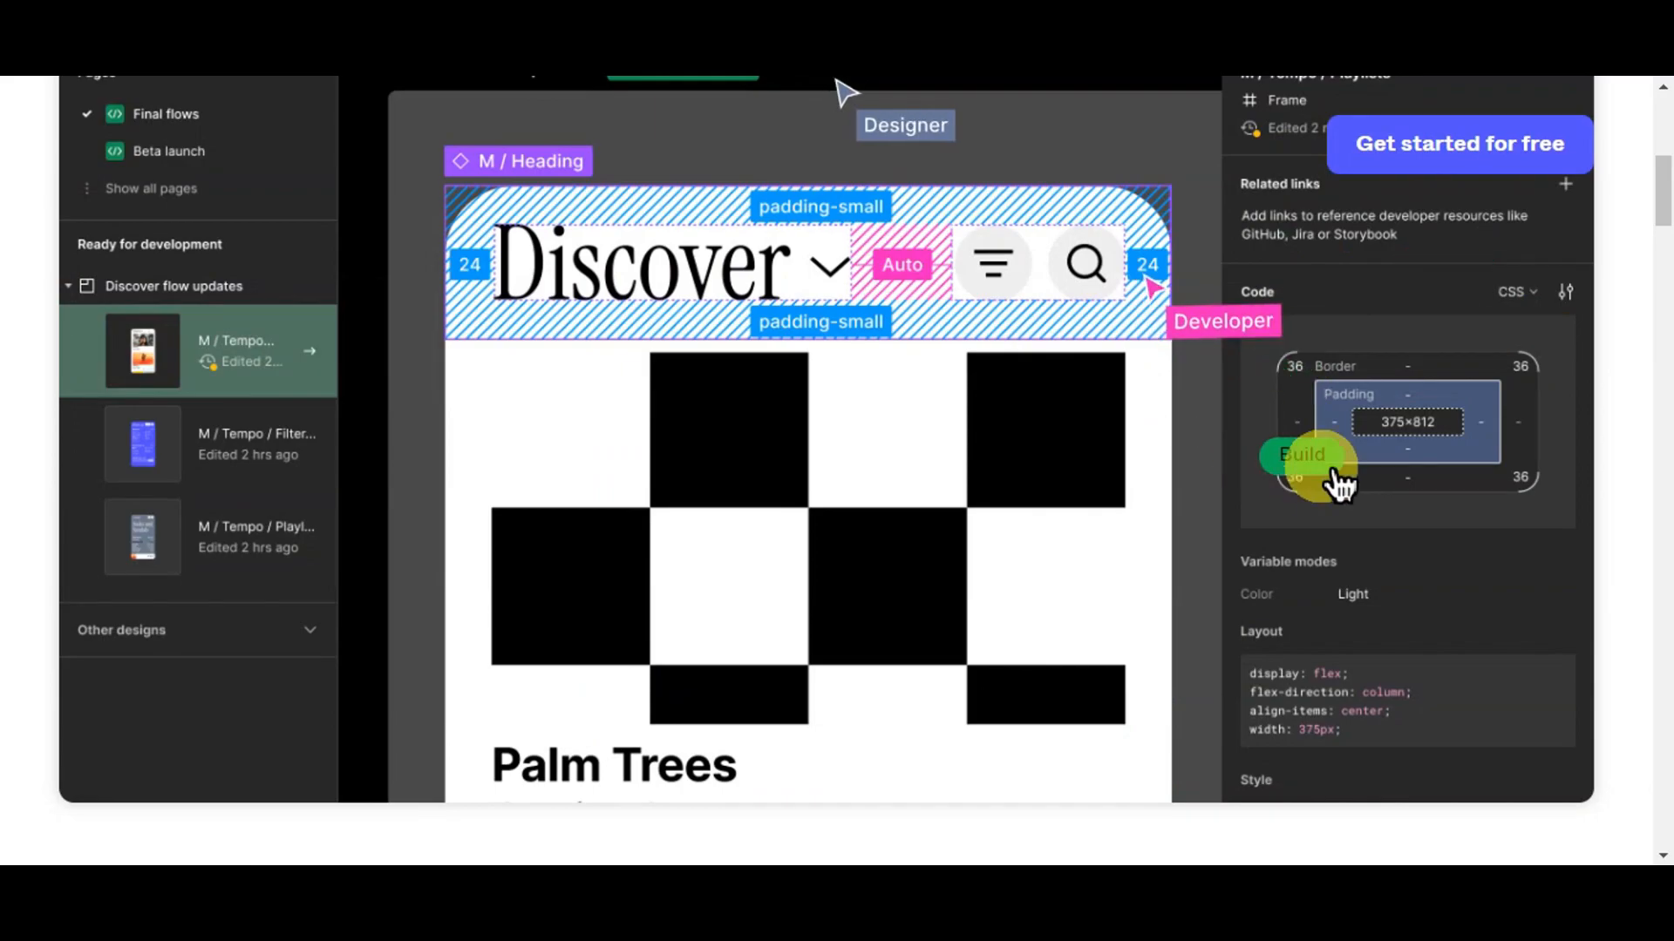
Step: Start the Figma sign-up from the homepage and continue with a Google account
drag(1663, 202, 1662, 100)
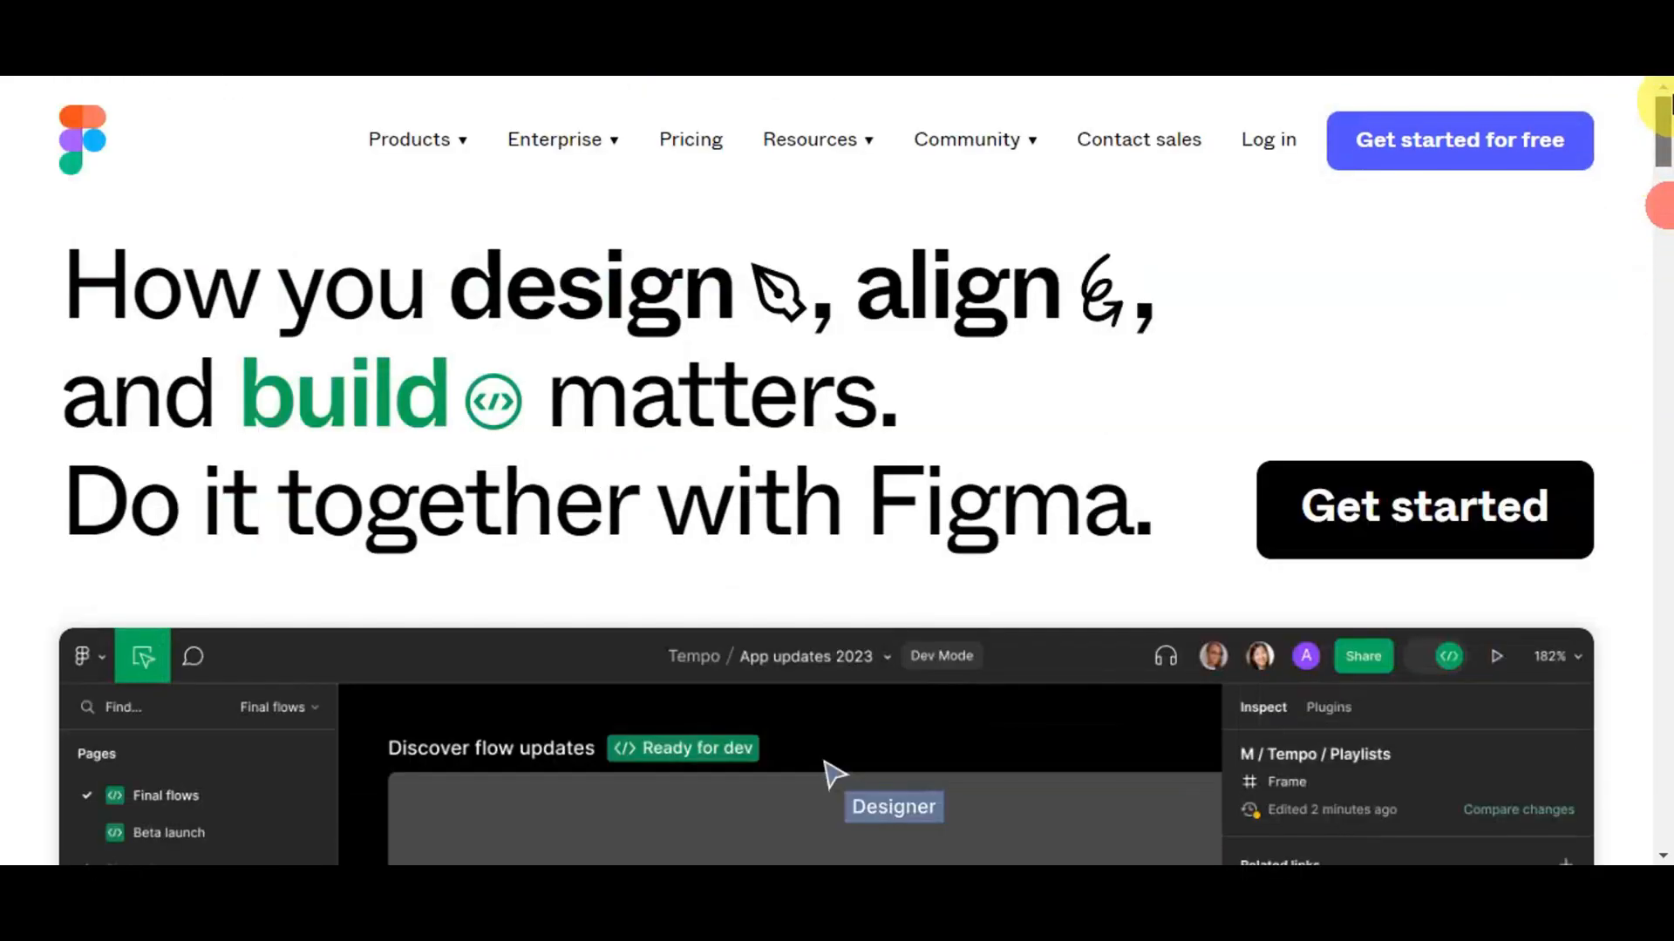
click(1360, 543)
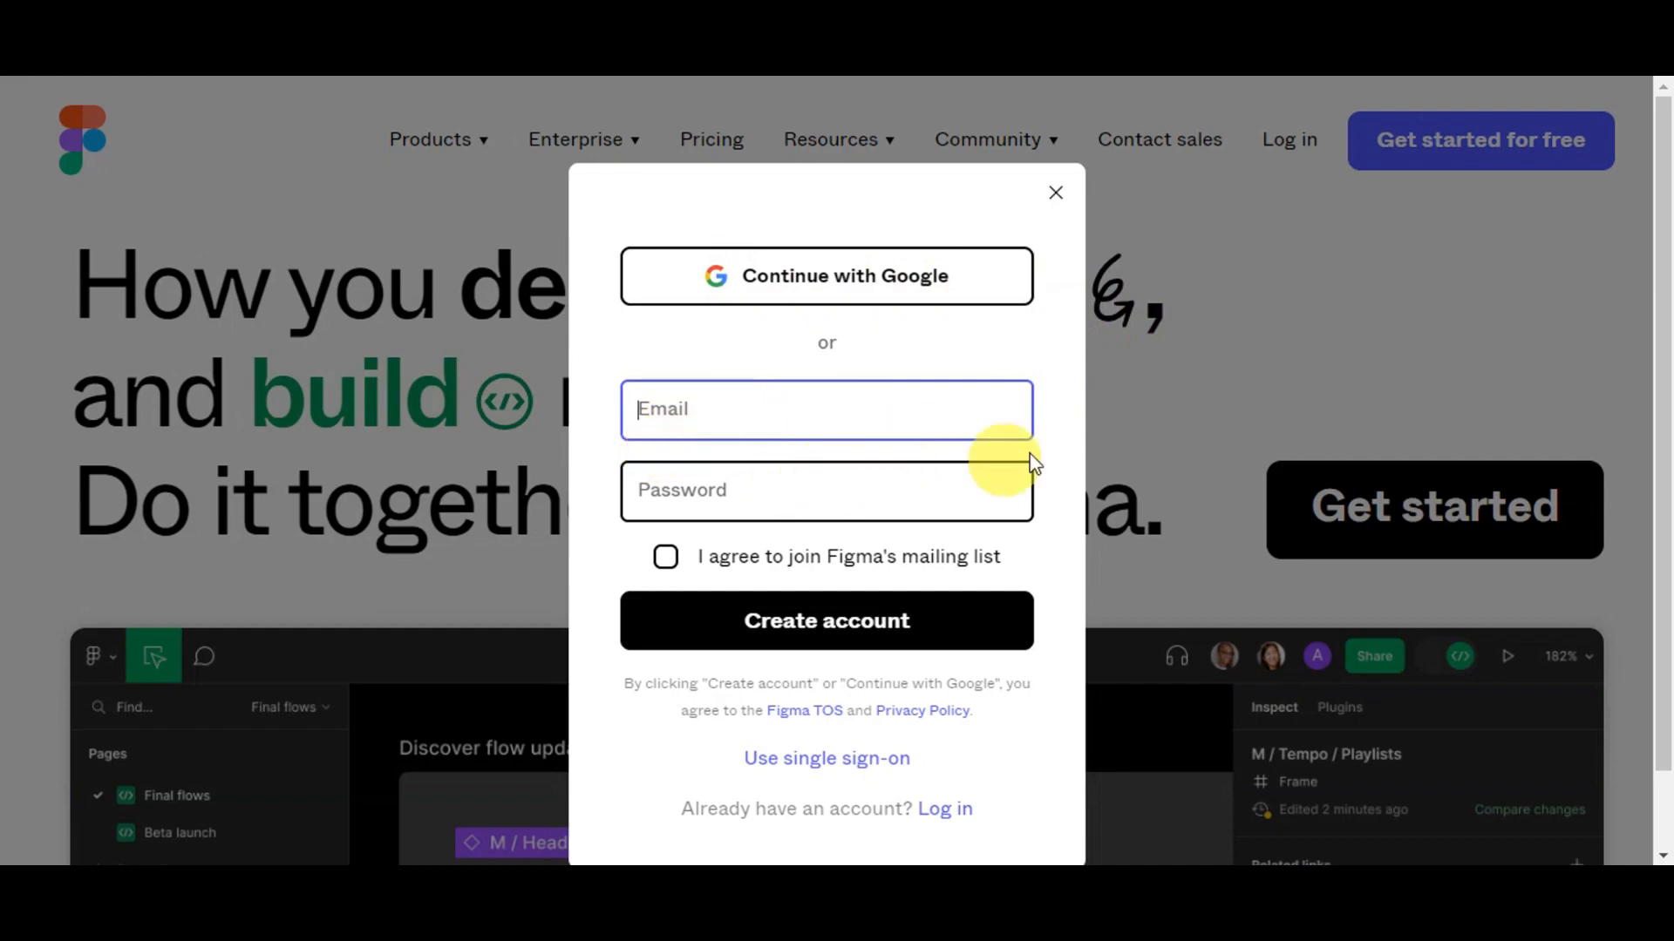
scroll(1020, 459, down, 1)
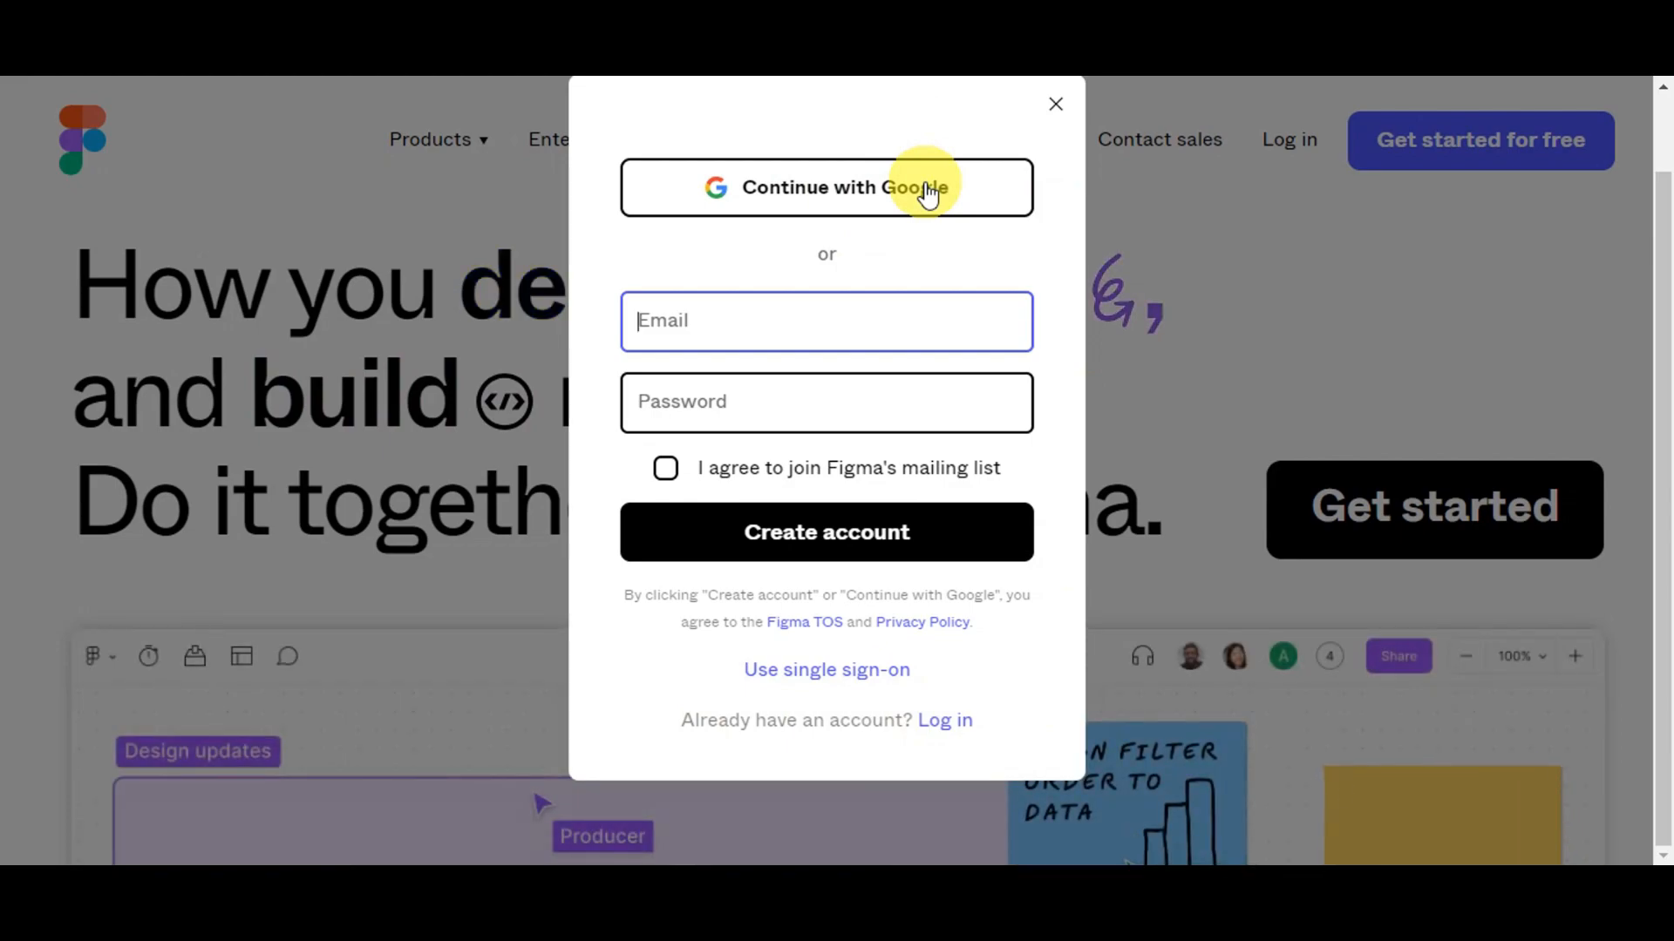
click(927, 194)
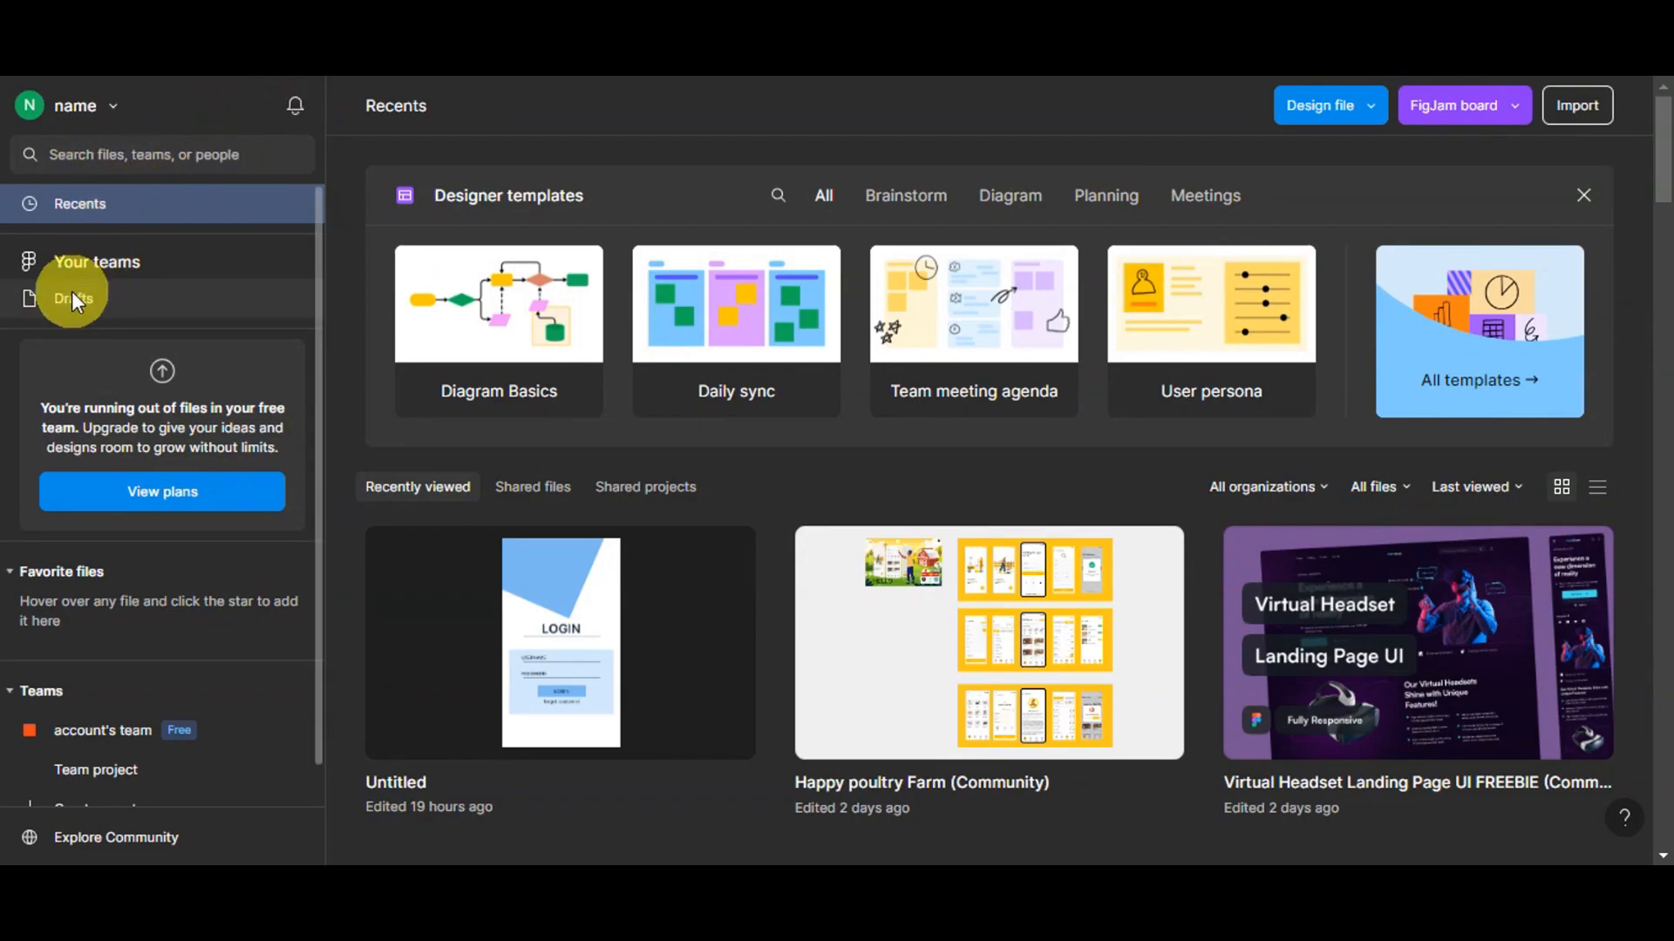
Step: Compare the prices and features of the Starter, Professional and Organization plans, then close the plan overview
click(181, 494)
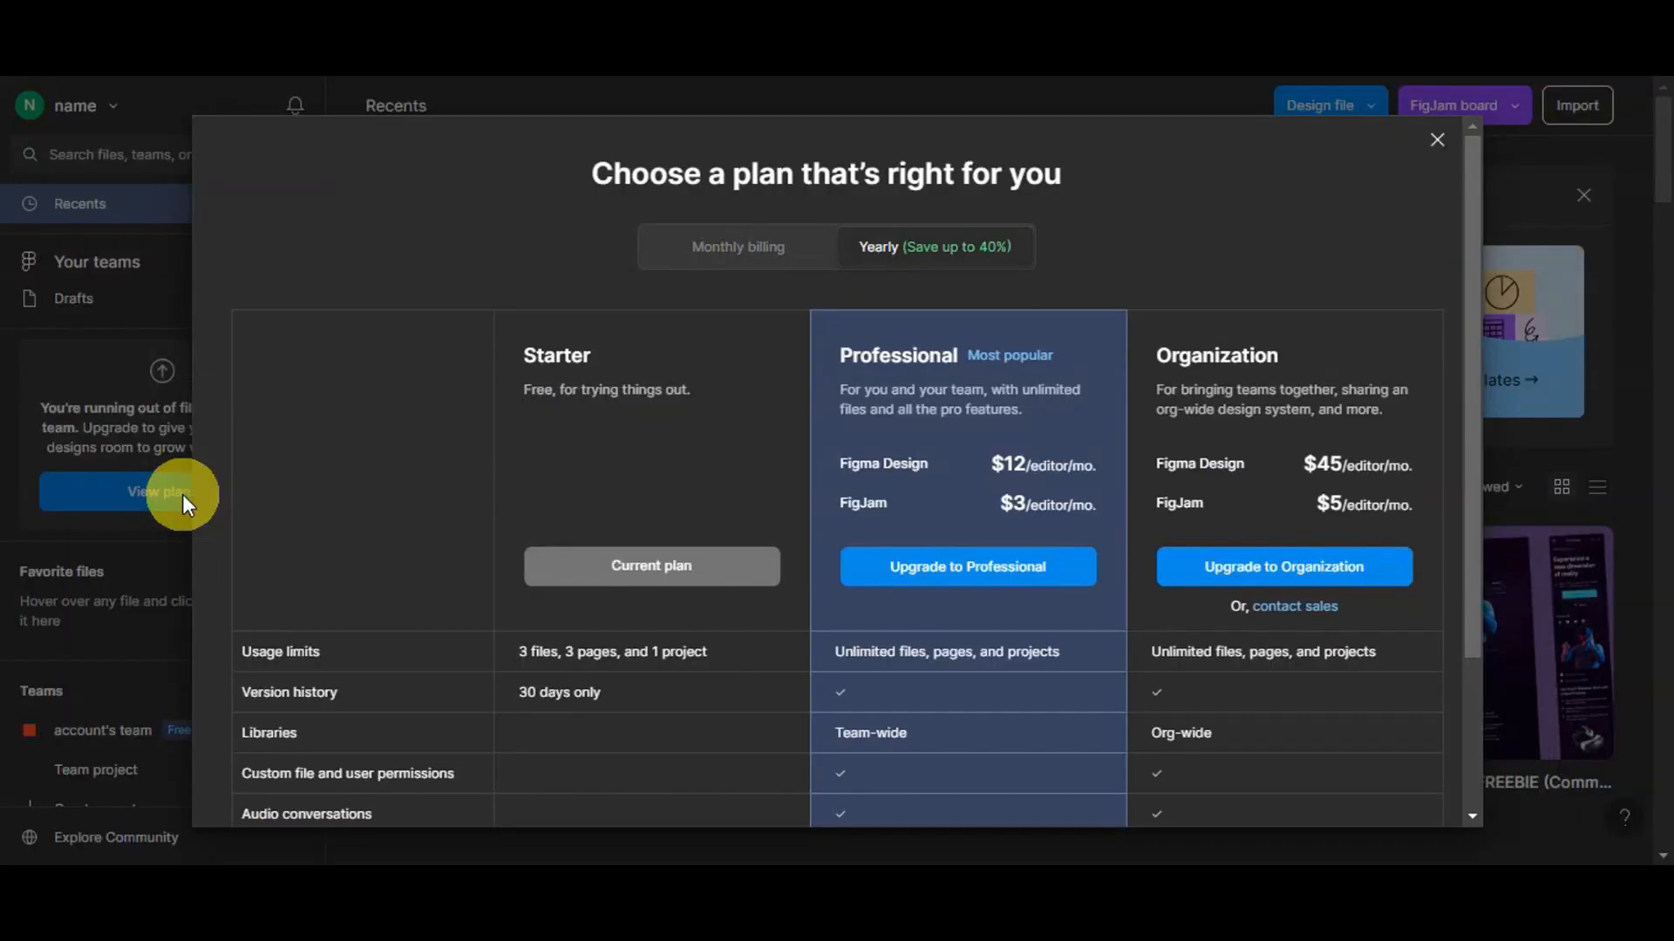
scroll(1253, 166, down, 2)
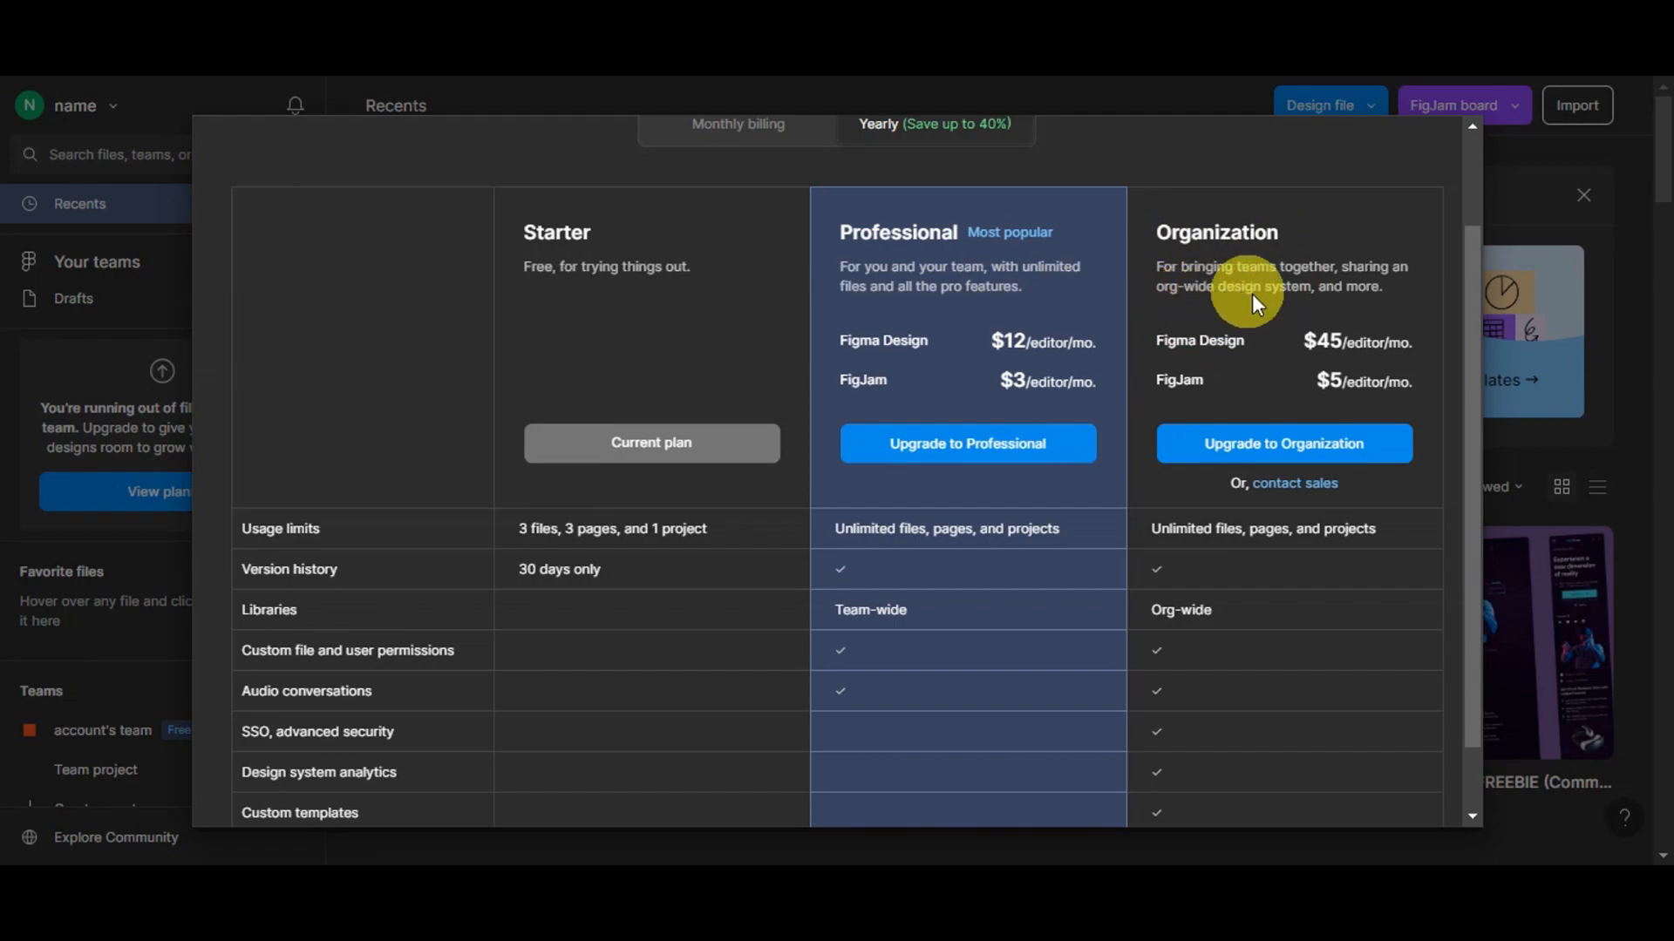
scroll(1363, 296, down, 2)
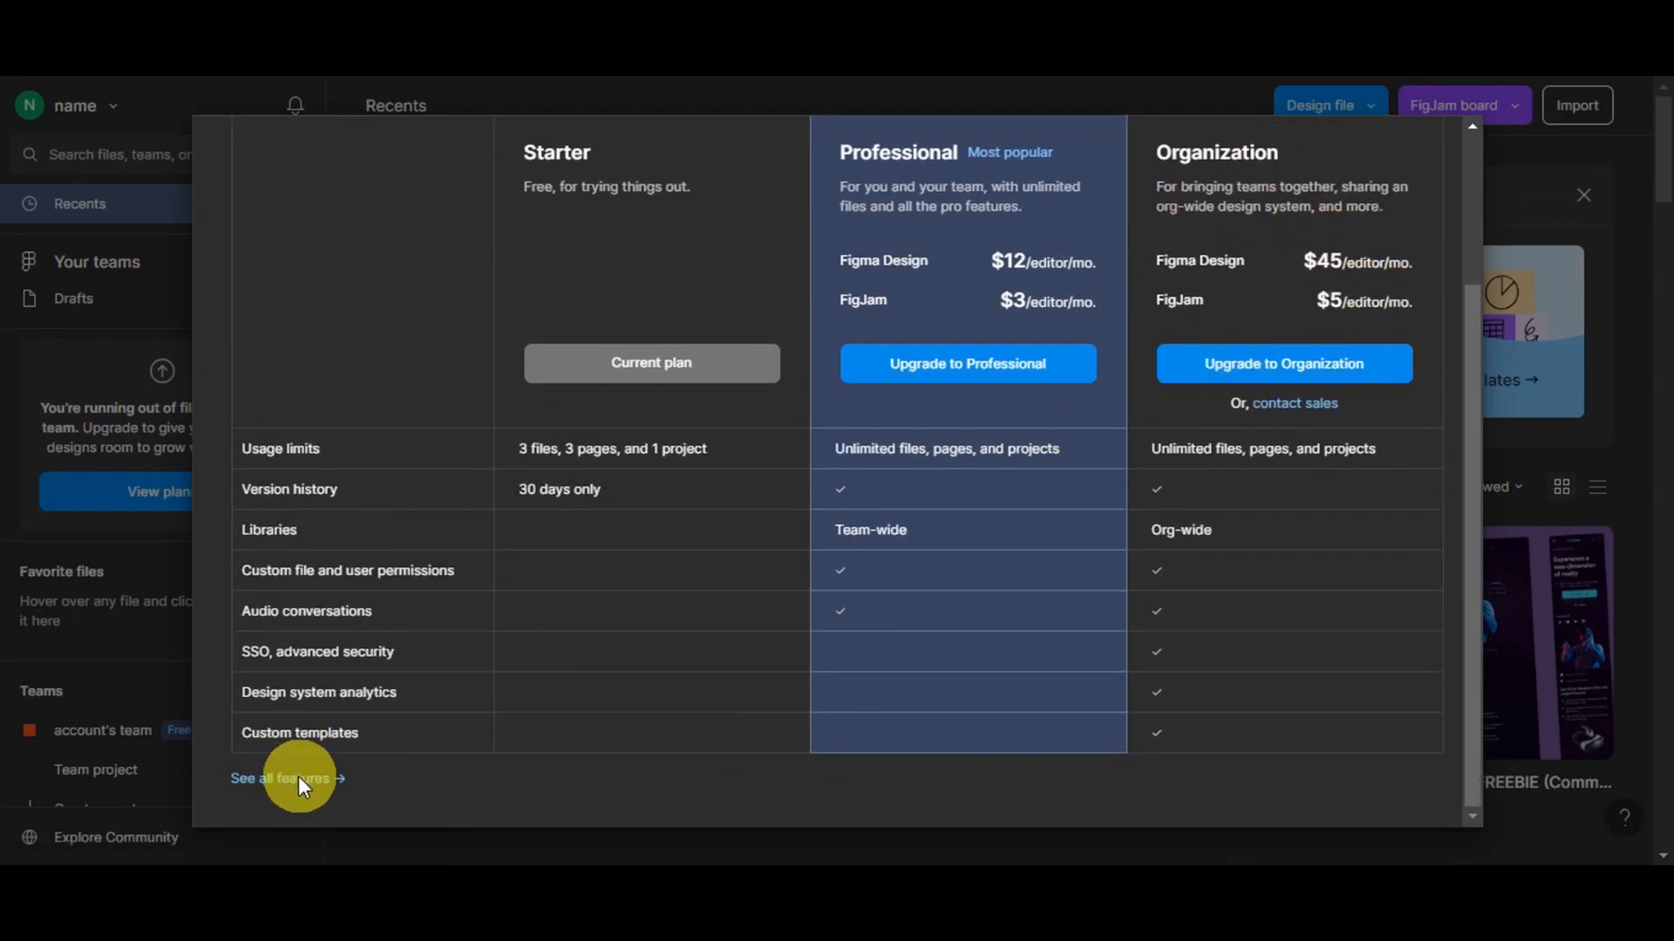
scroll(1412, 244, up, 3)
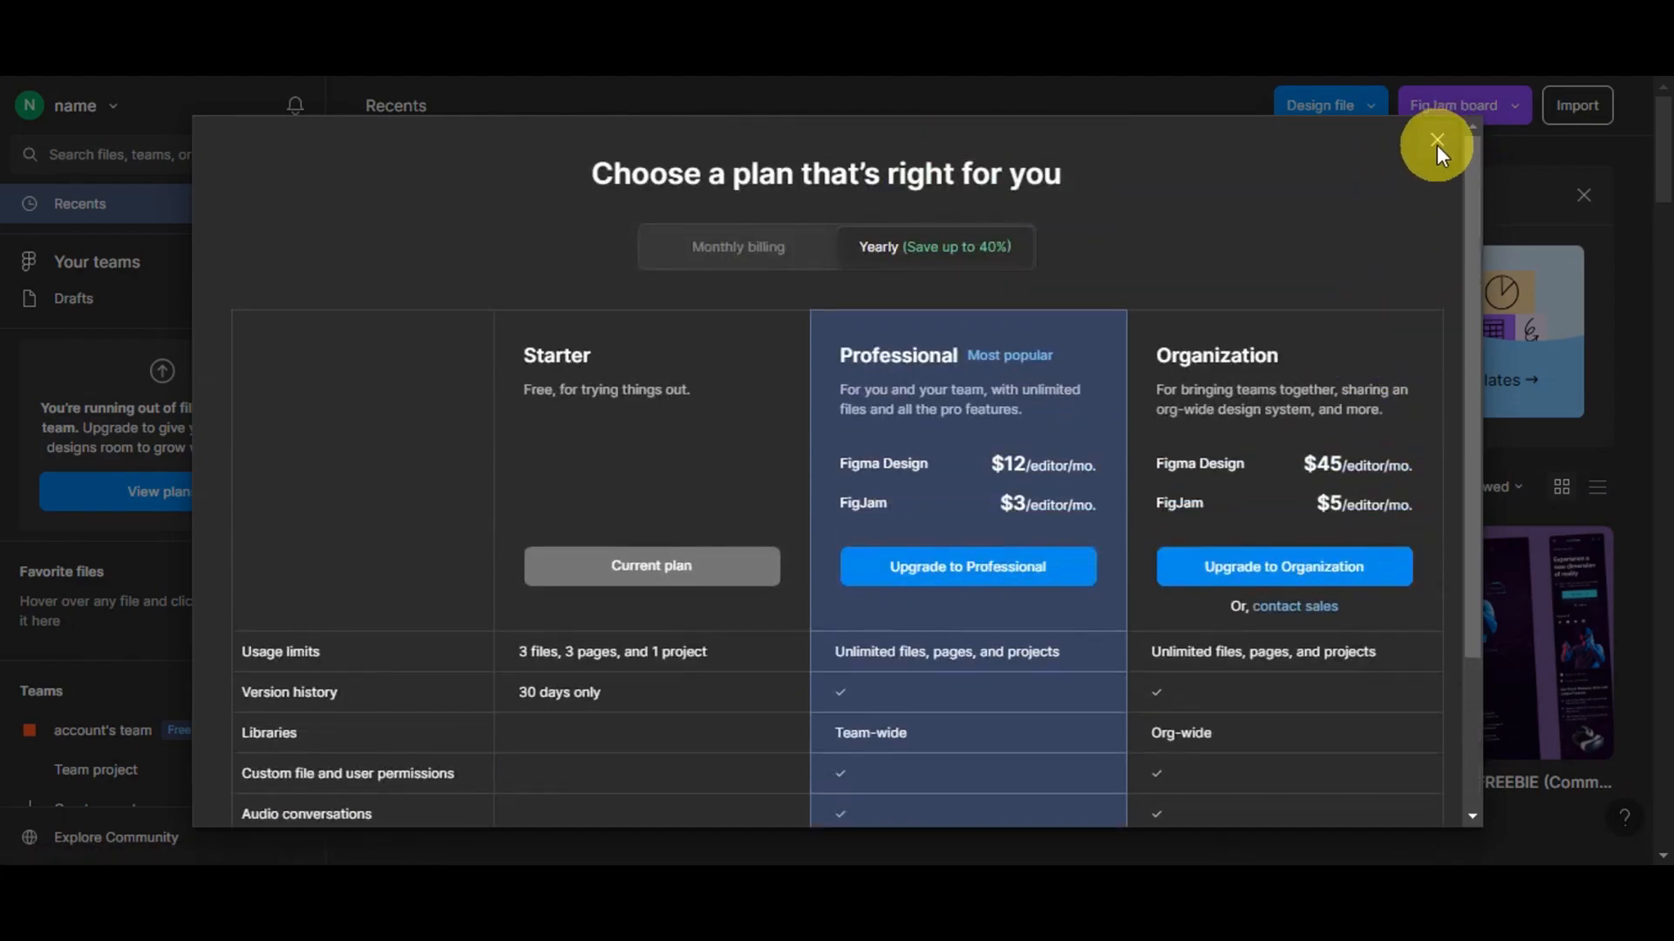
click(1436, 141)
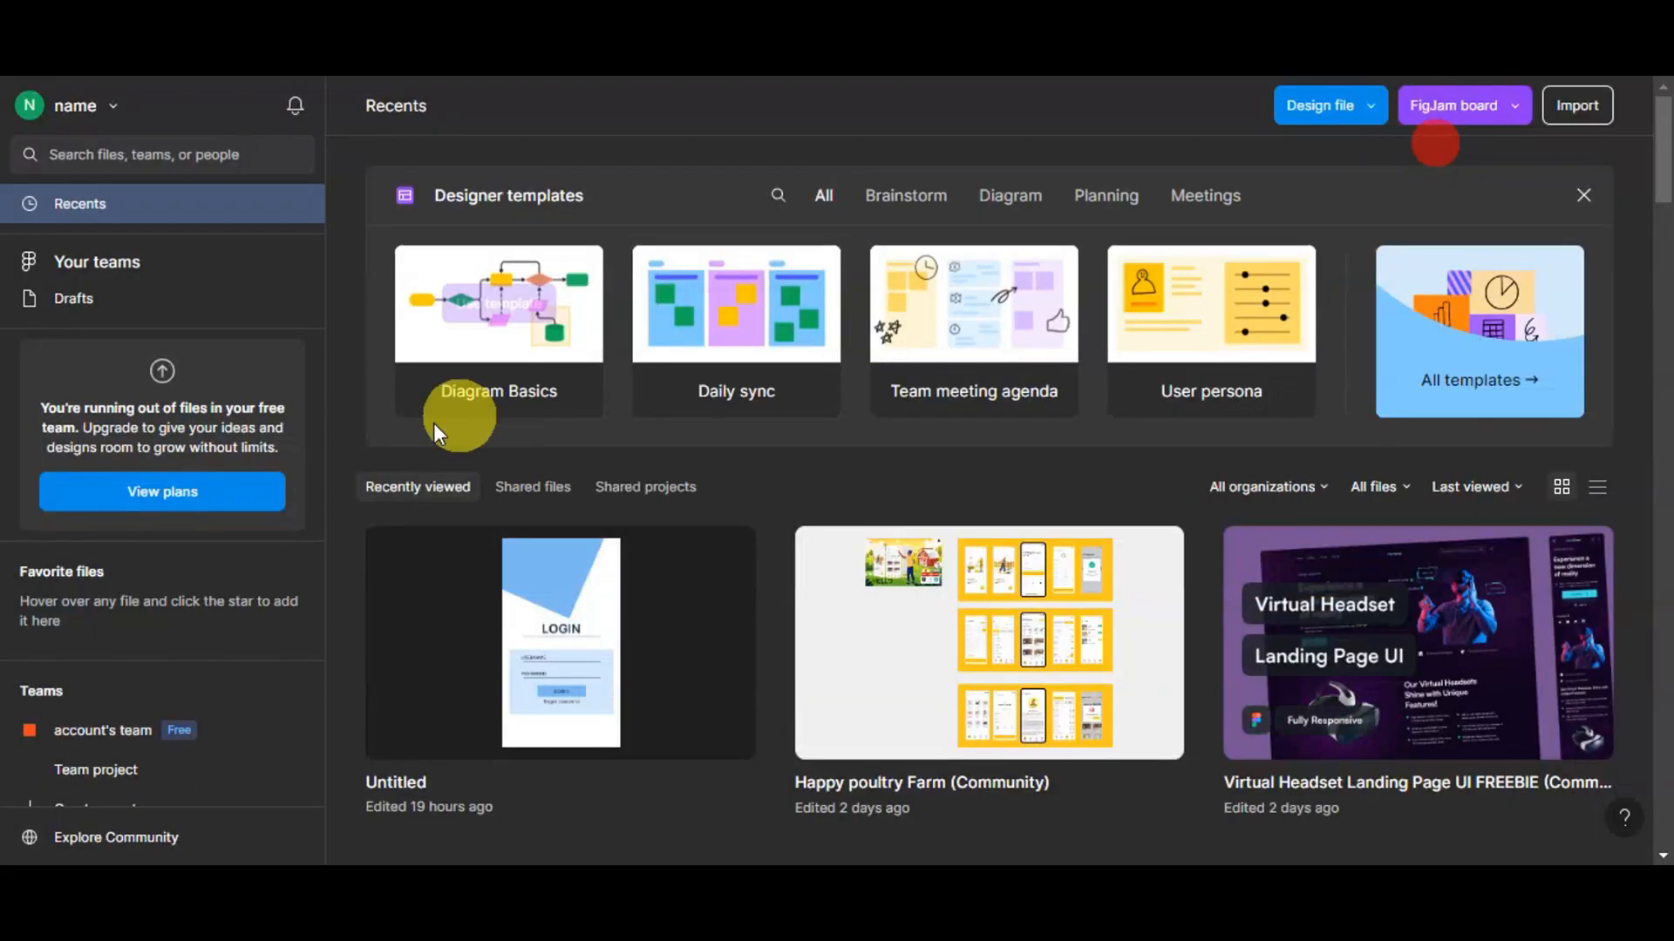
Step: Create a new design file and add a text layer reading "BUTTON" on the empty canvas
scroll(160, 598, down, 1)
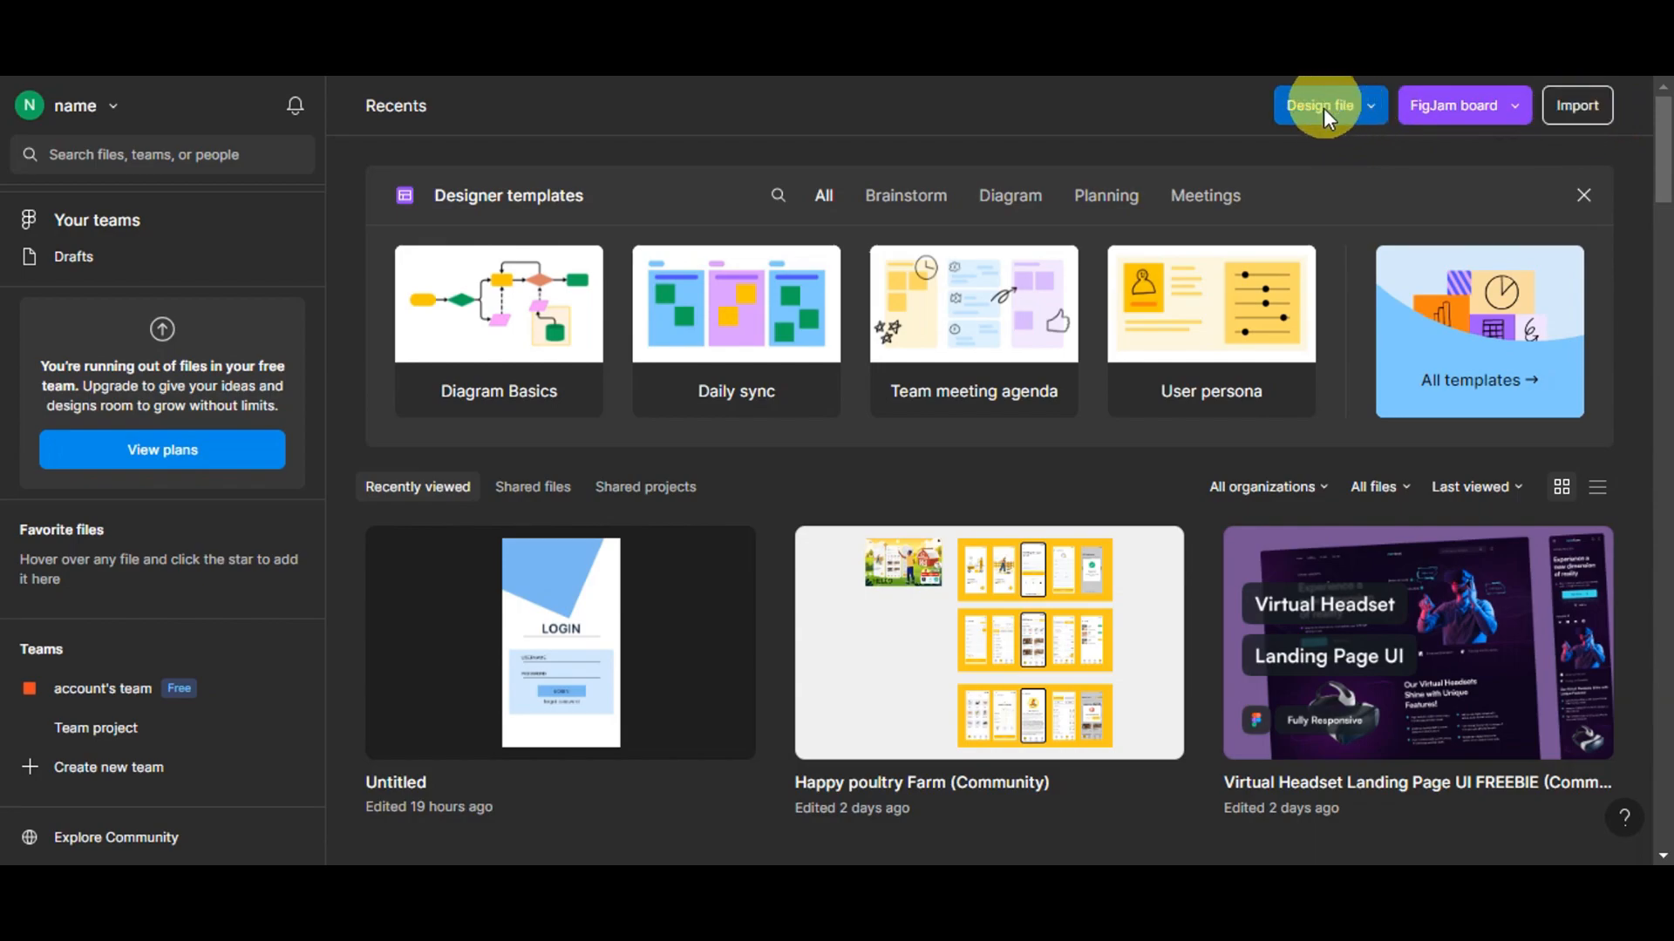
click(1362, 111)
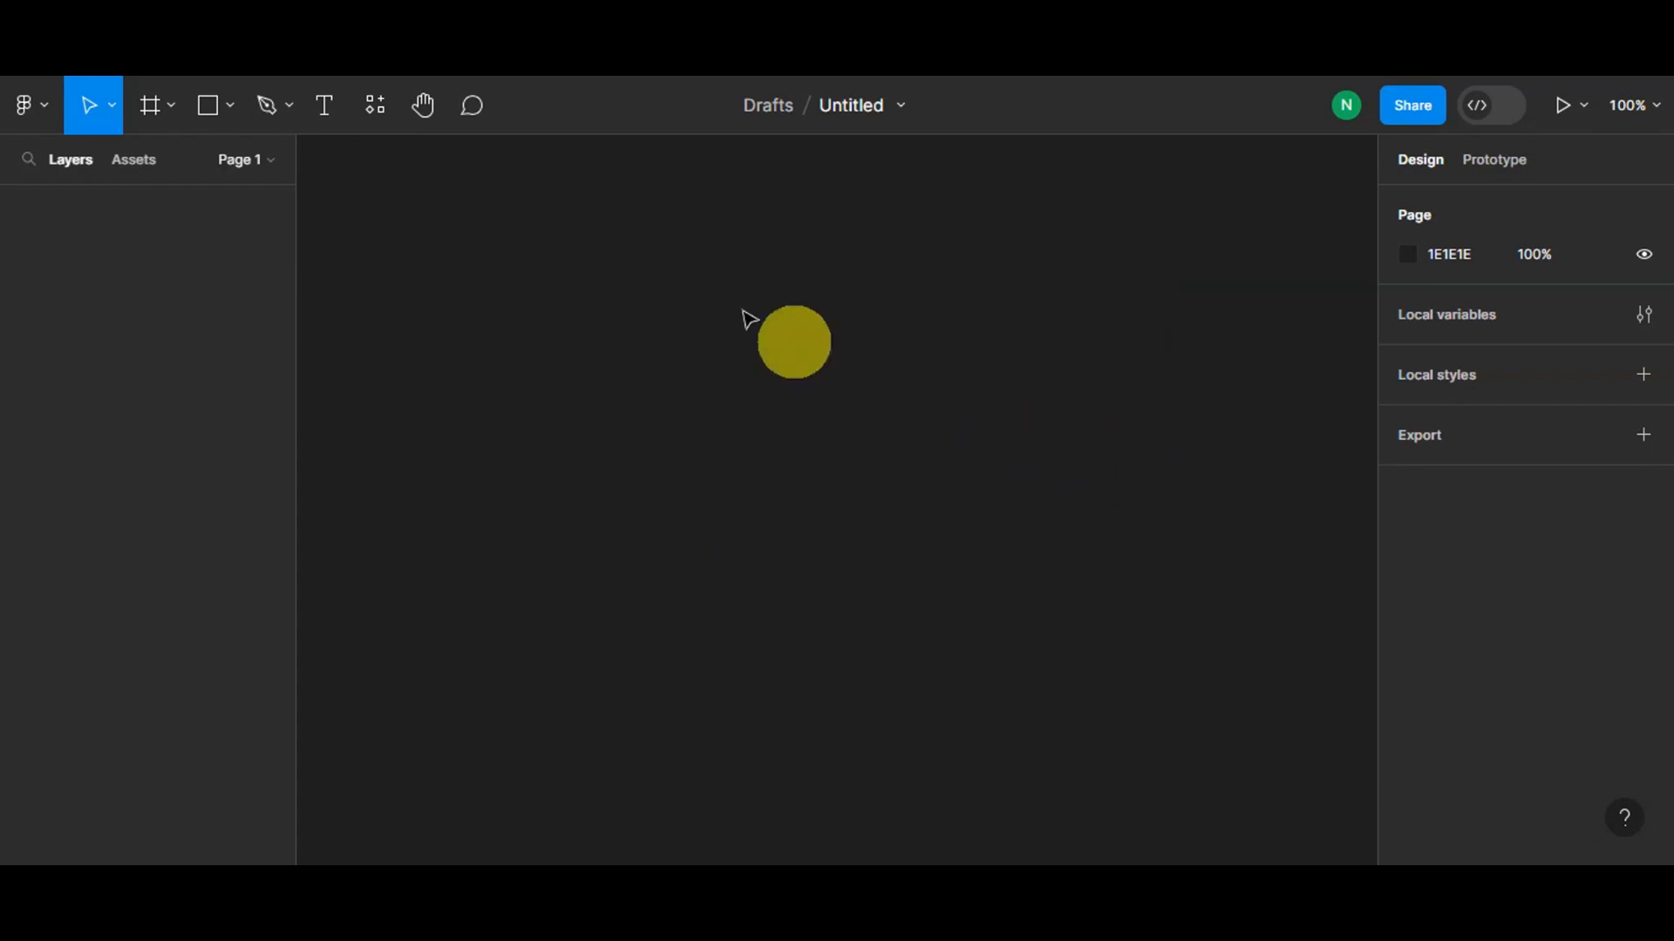
click(324, 121)
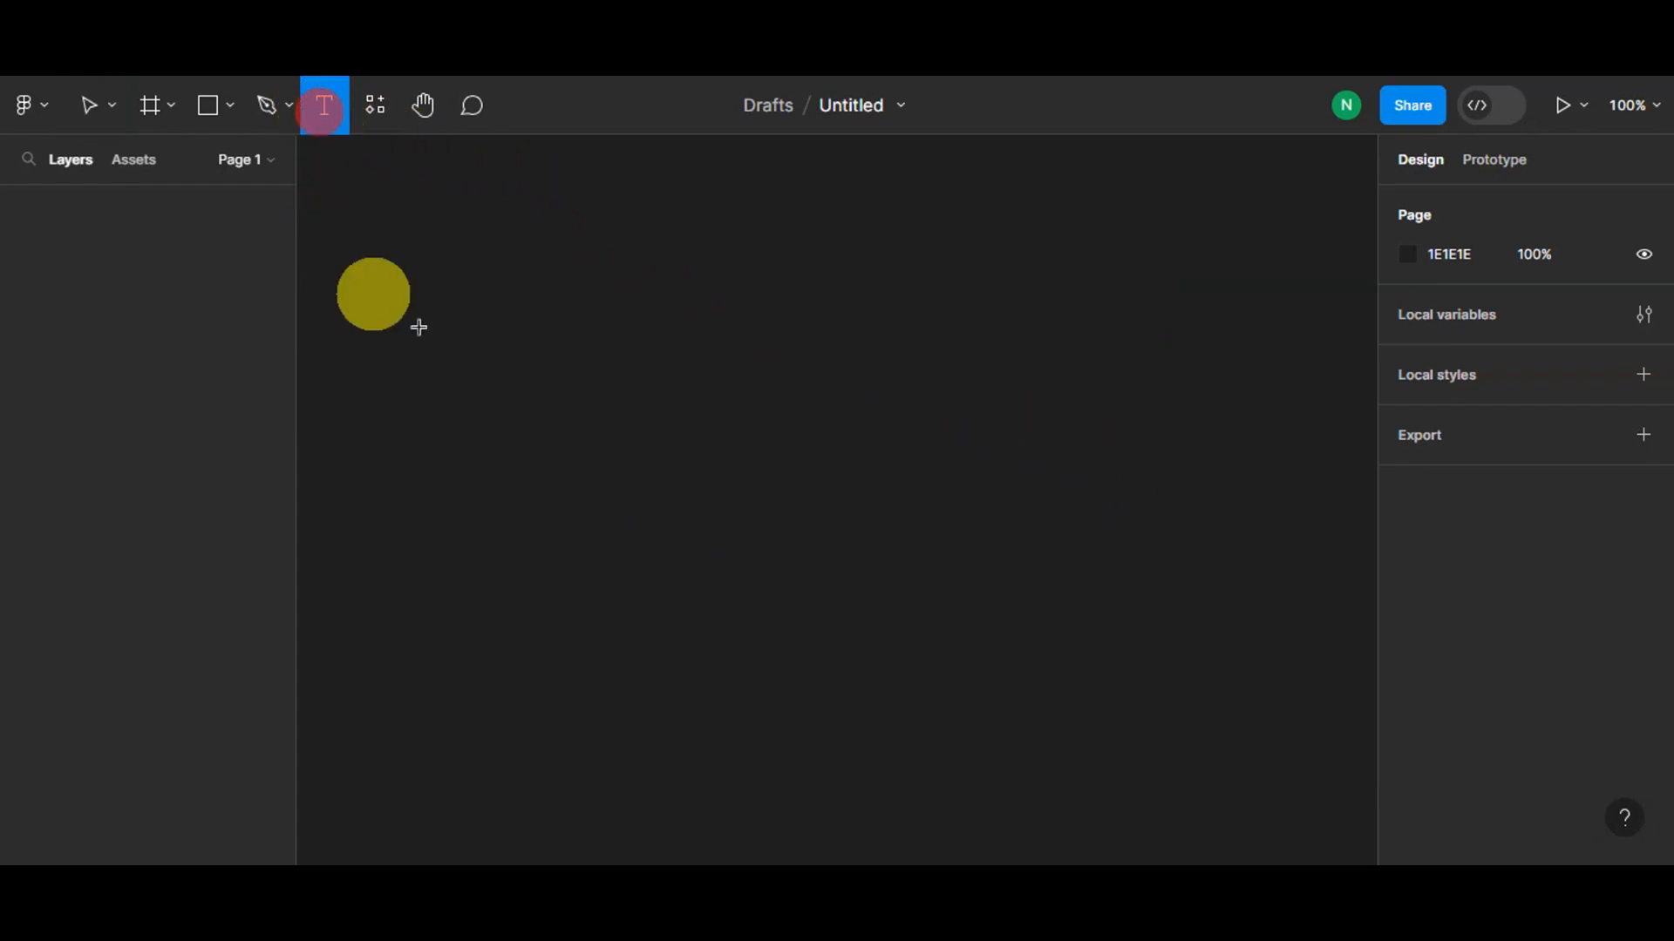
click(542, 370)
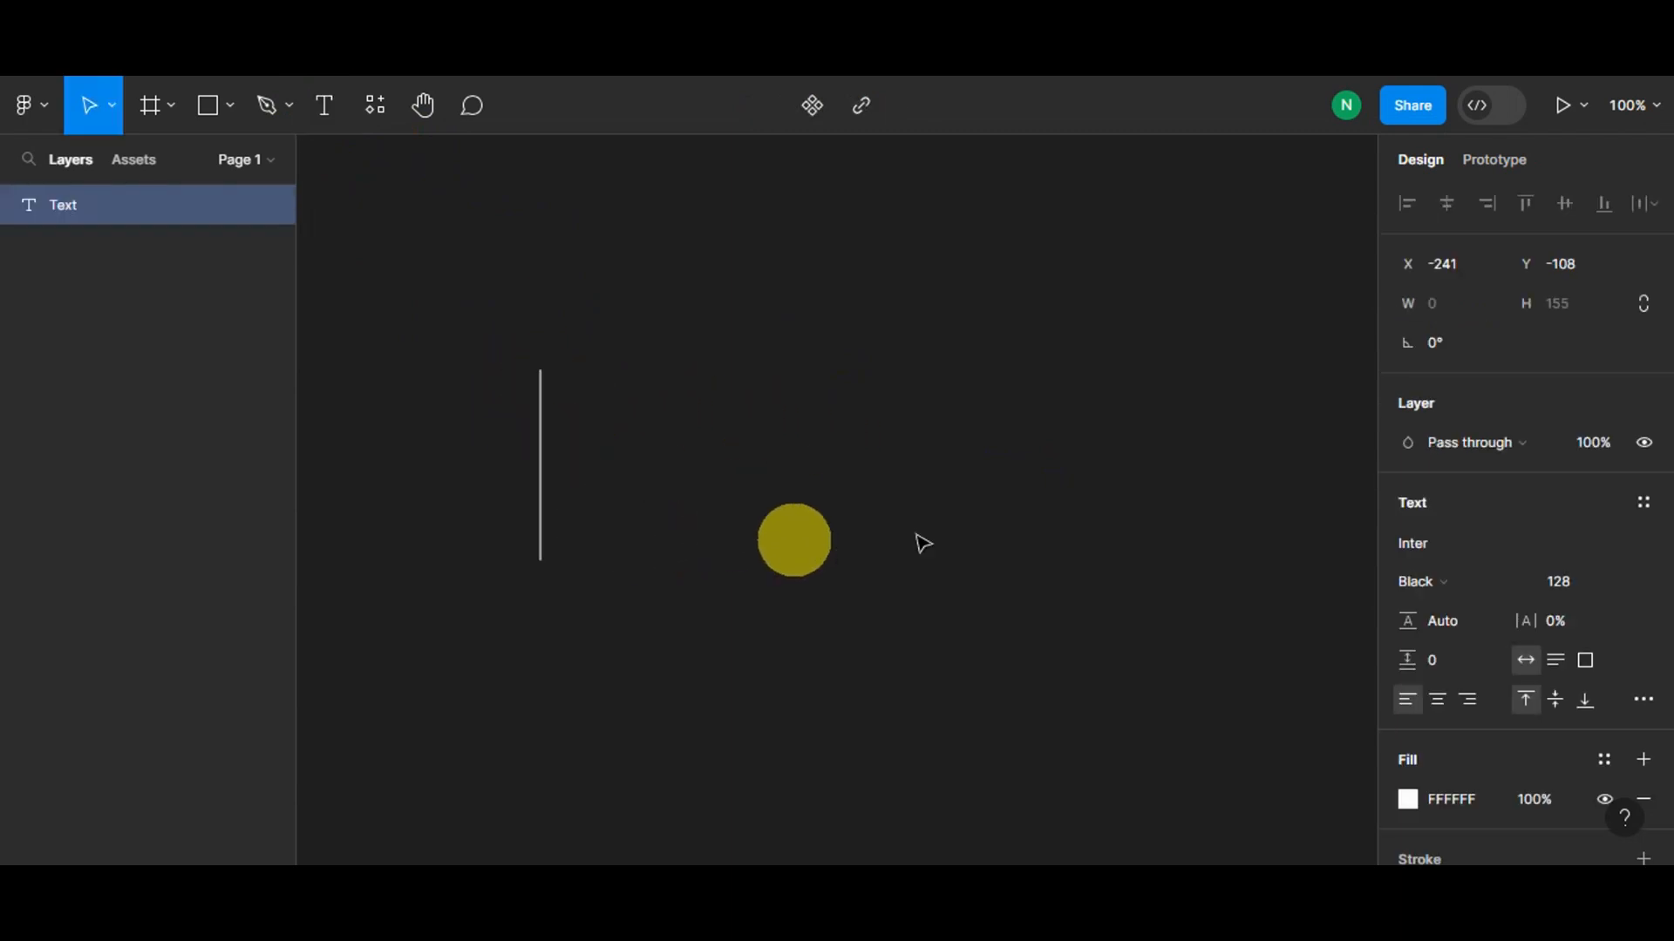
text(BU)
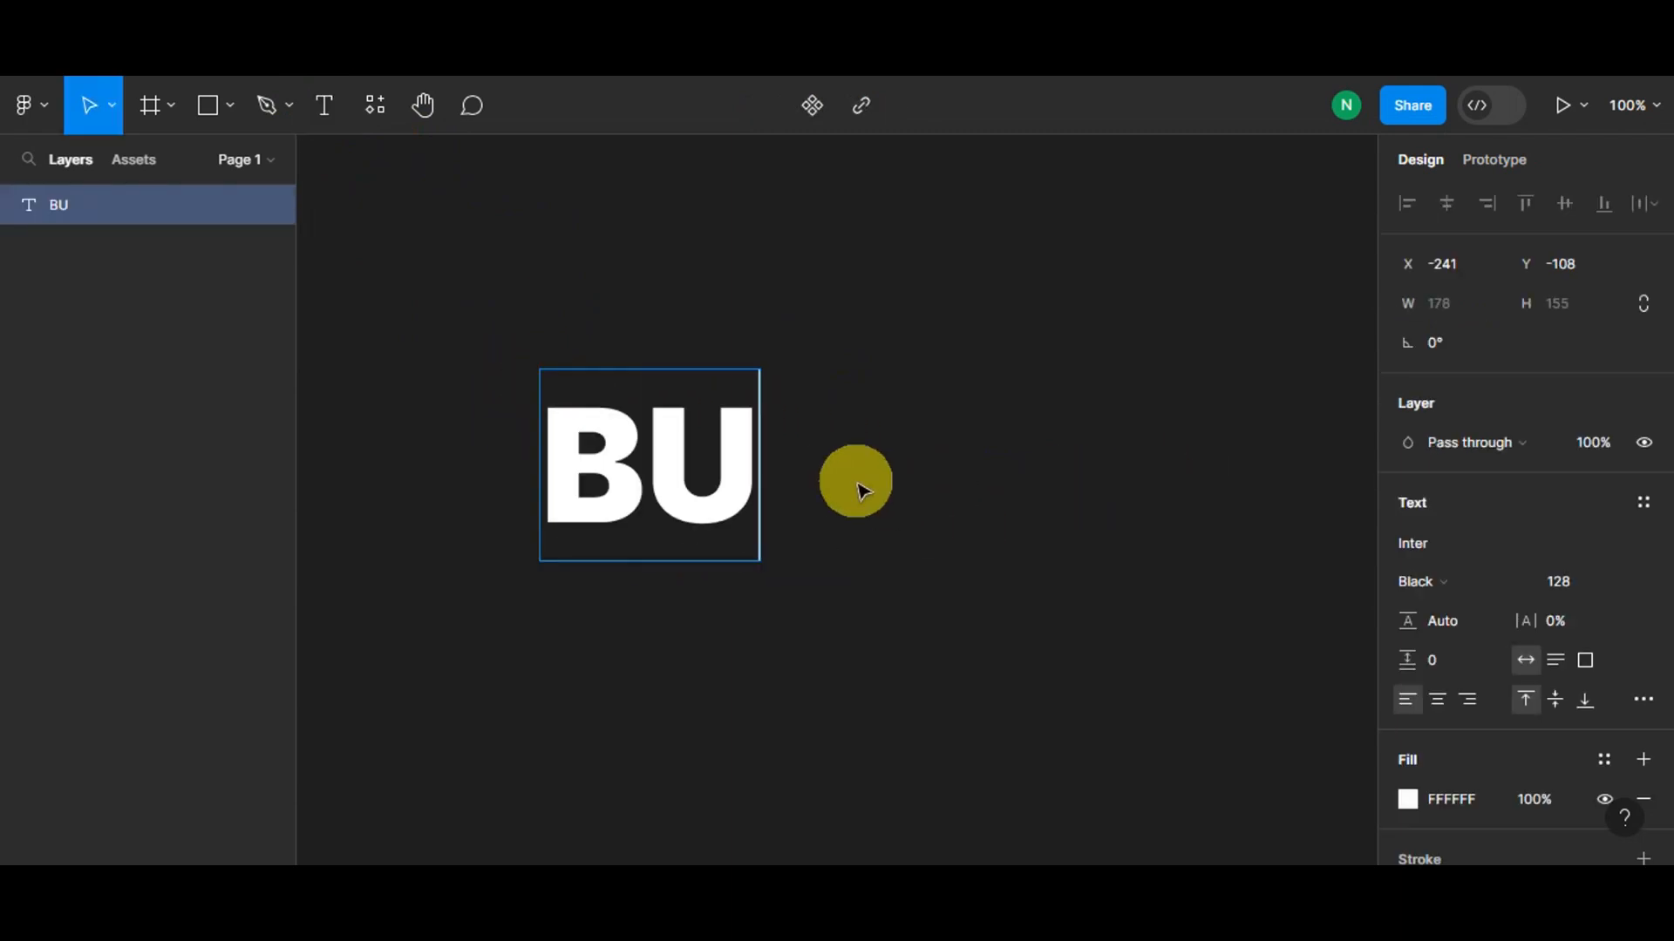
text(TTON)
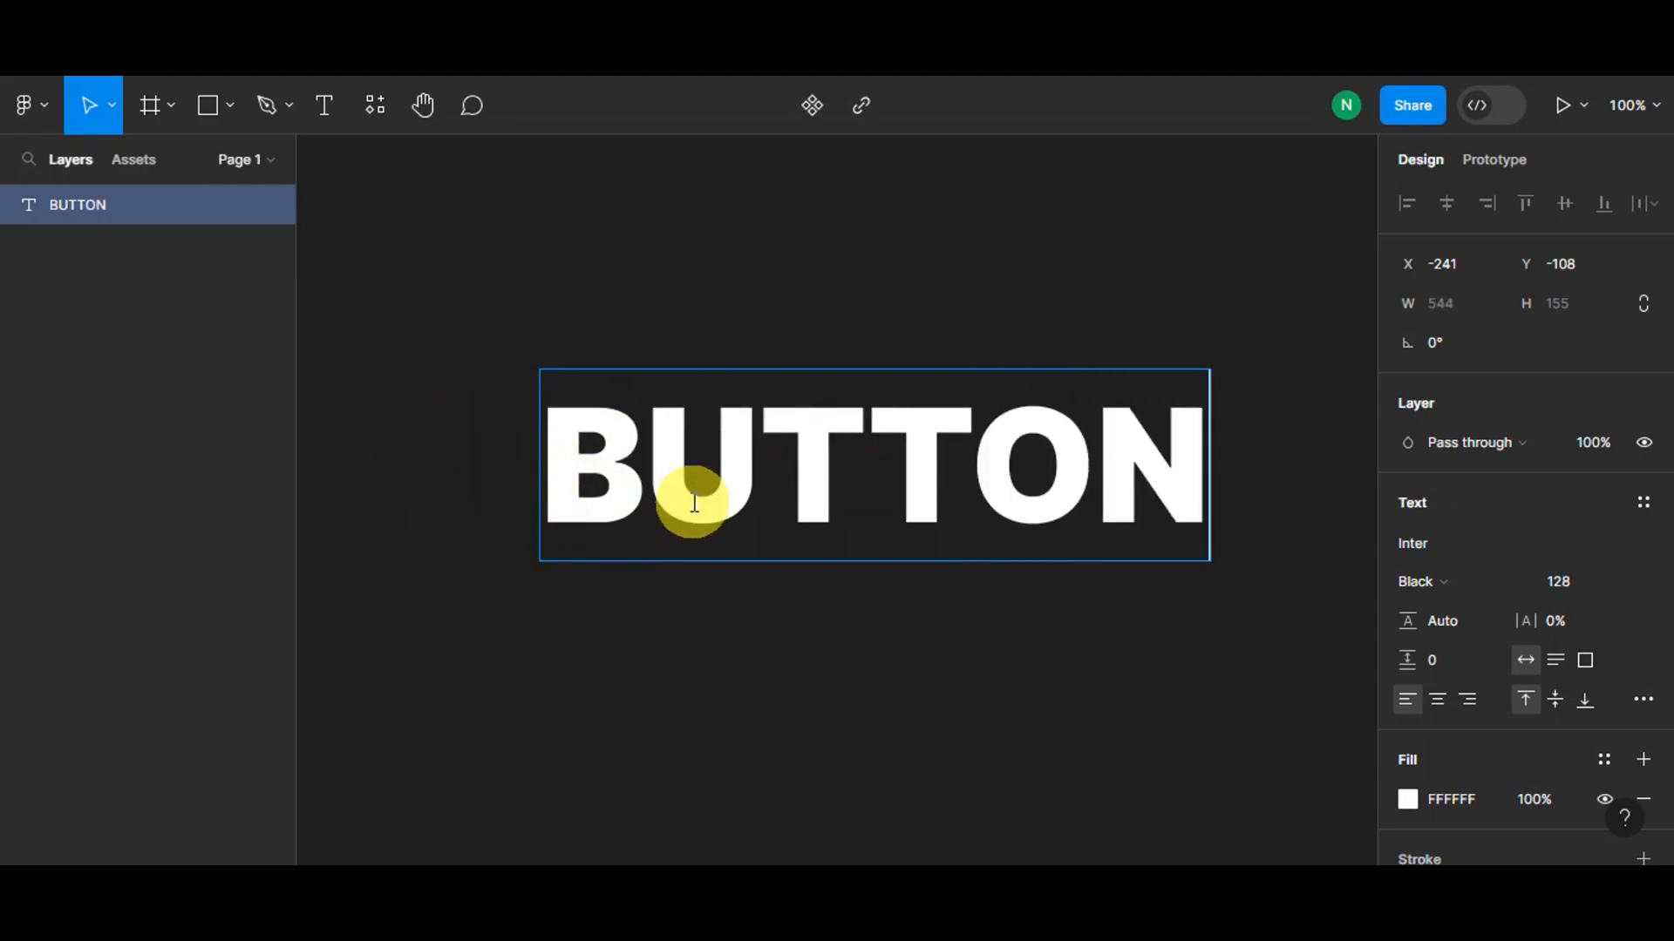
key(Escape)
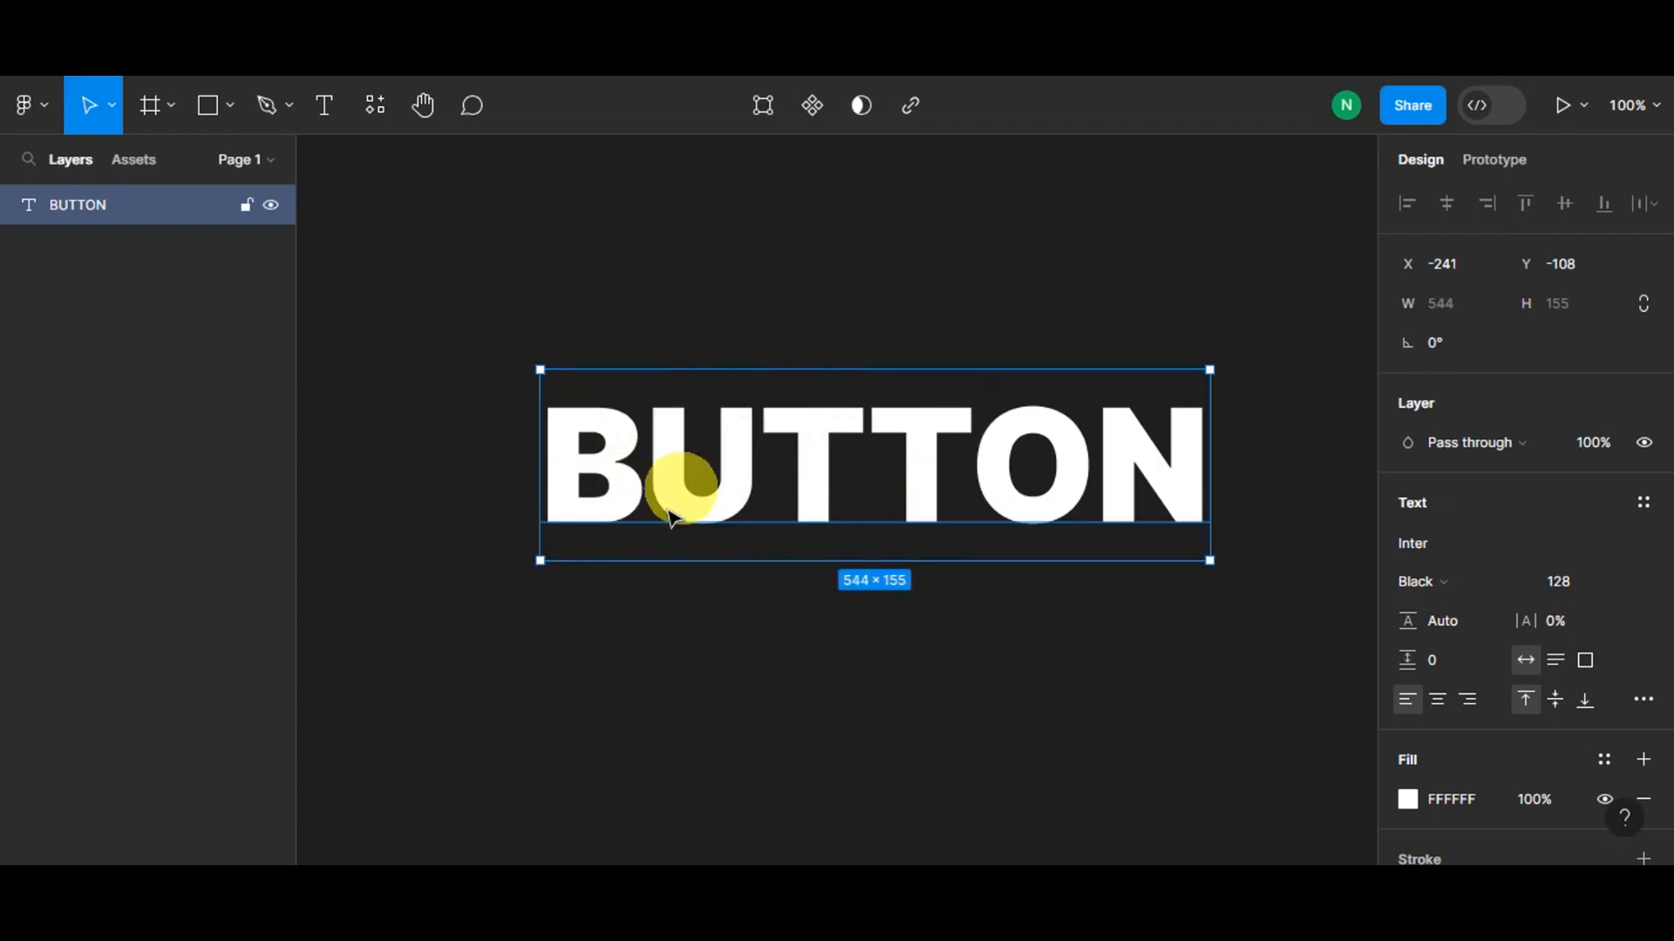
Step: Add auto layout to the BUTTON text and change the text colour to the greyish pink BA9F9F
right_click(748, 468)
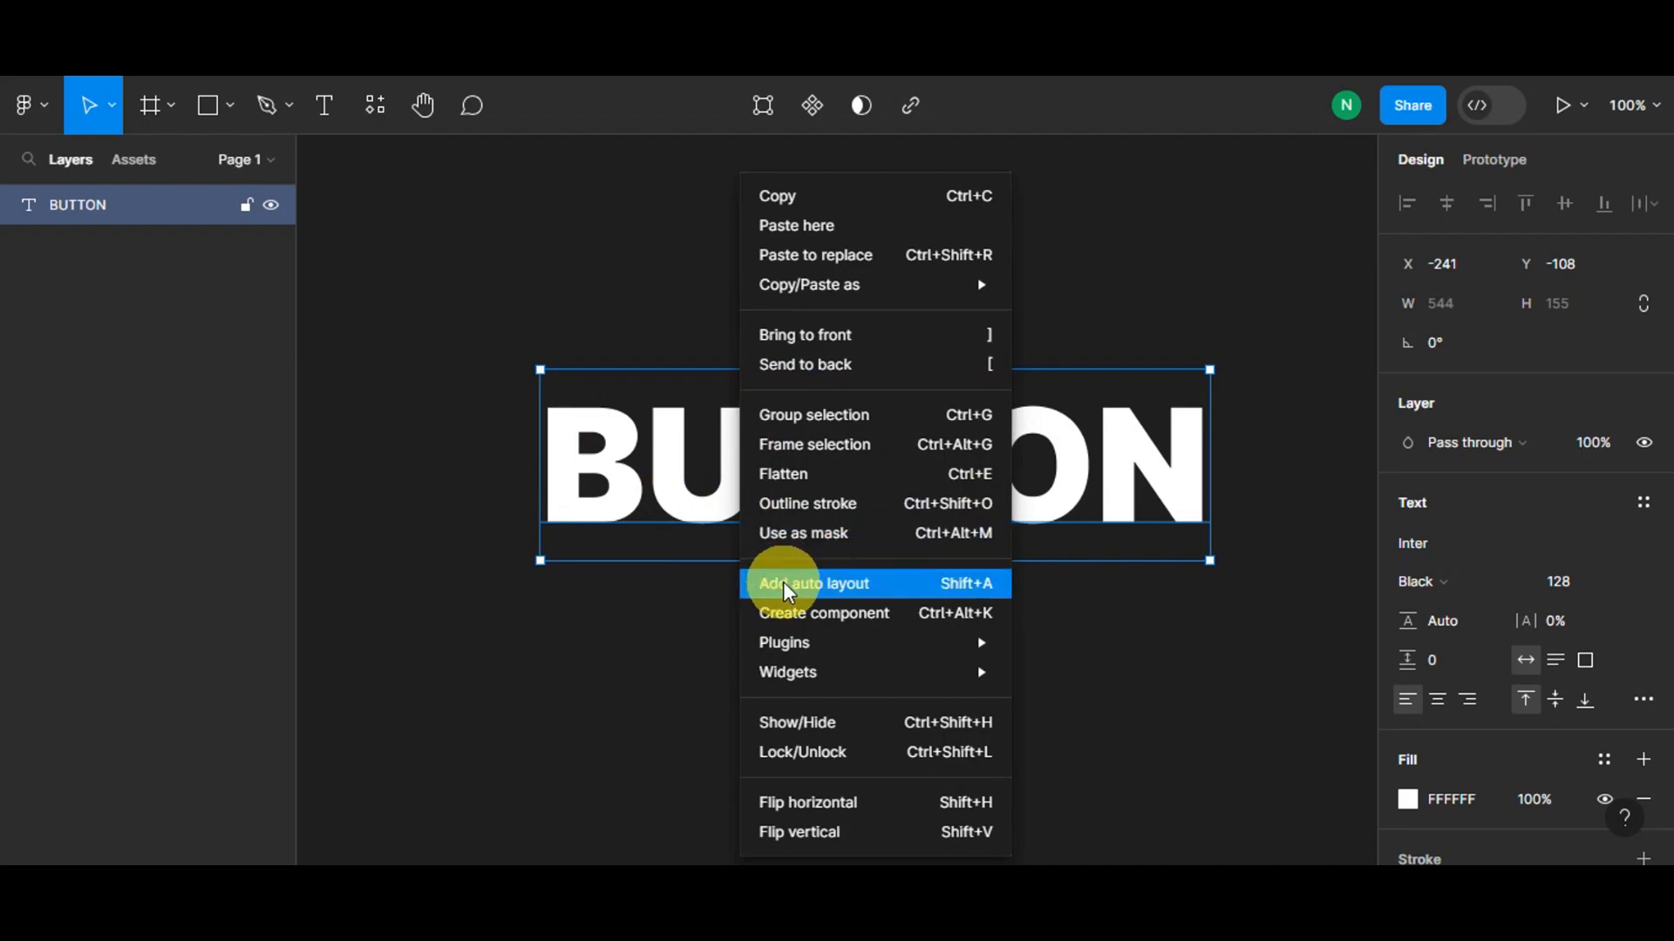
click(823, 591)
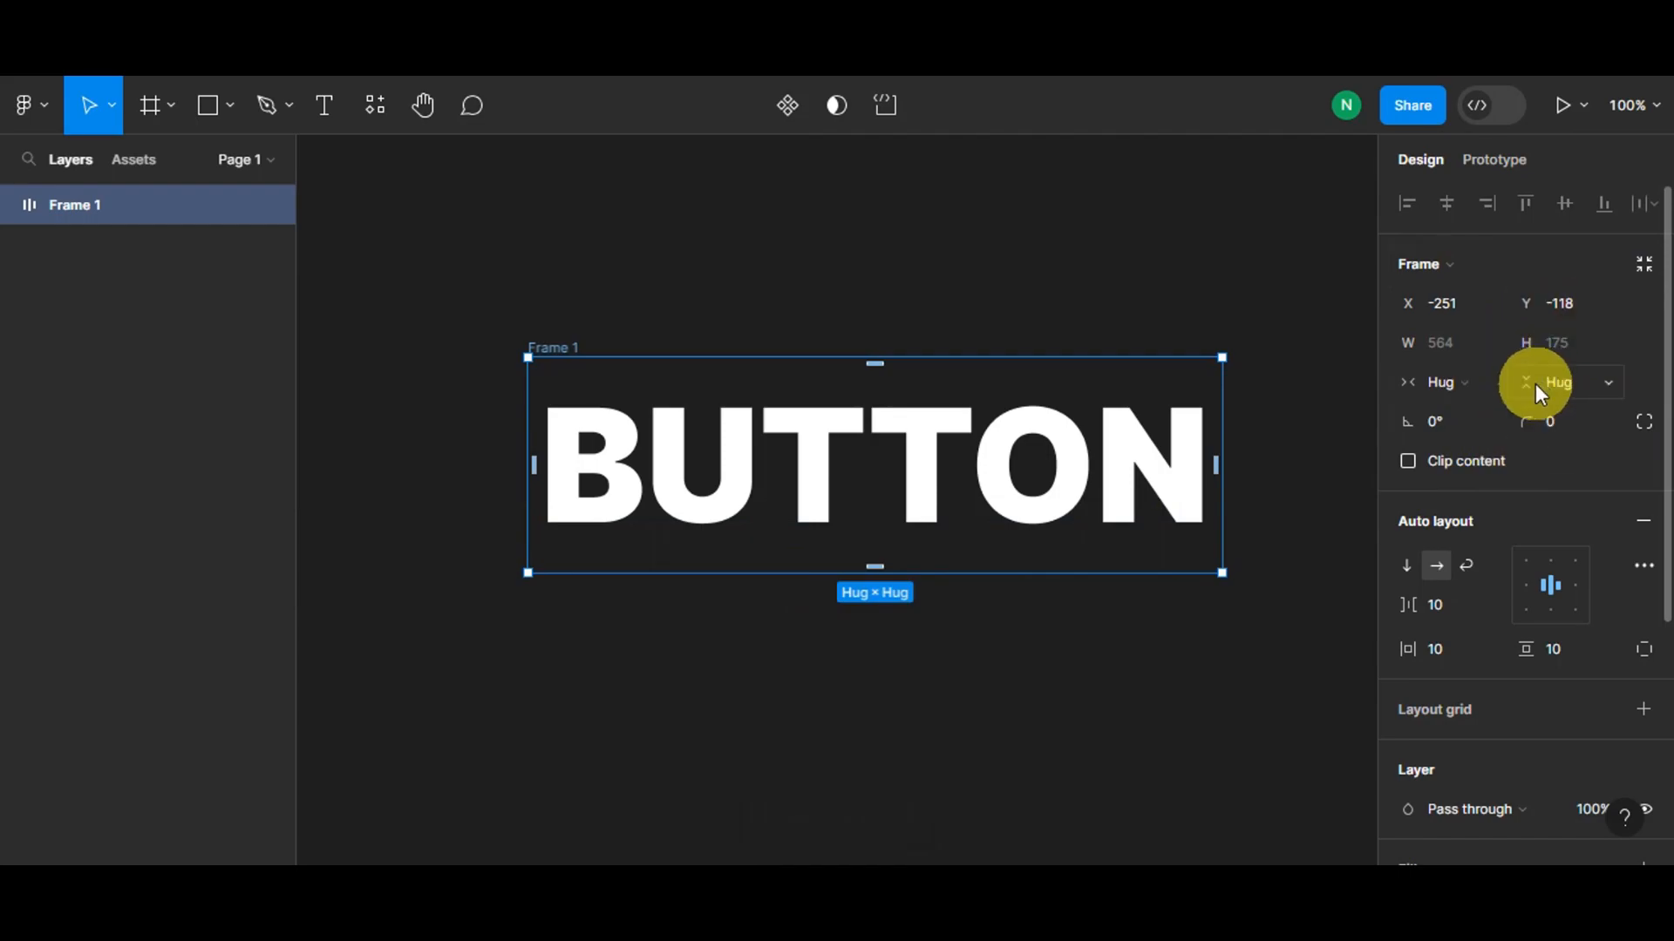
scroll(1481, 620, down, 2)
scroll(1481, 620, down, 4)
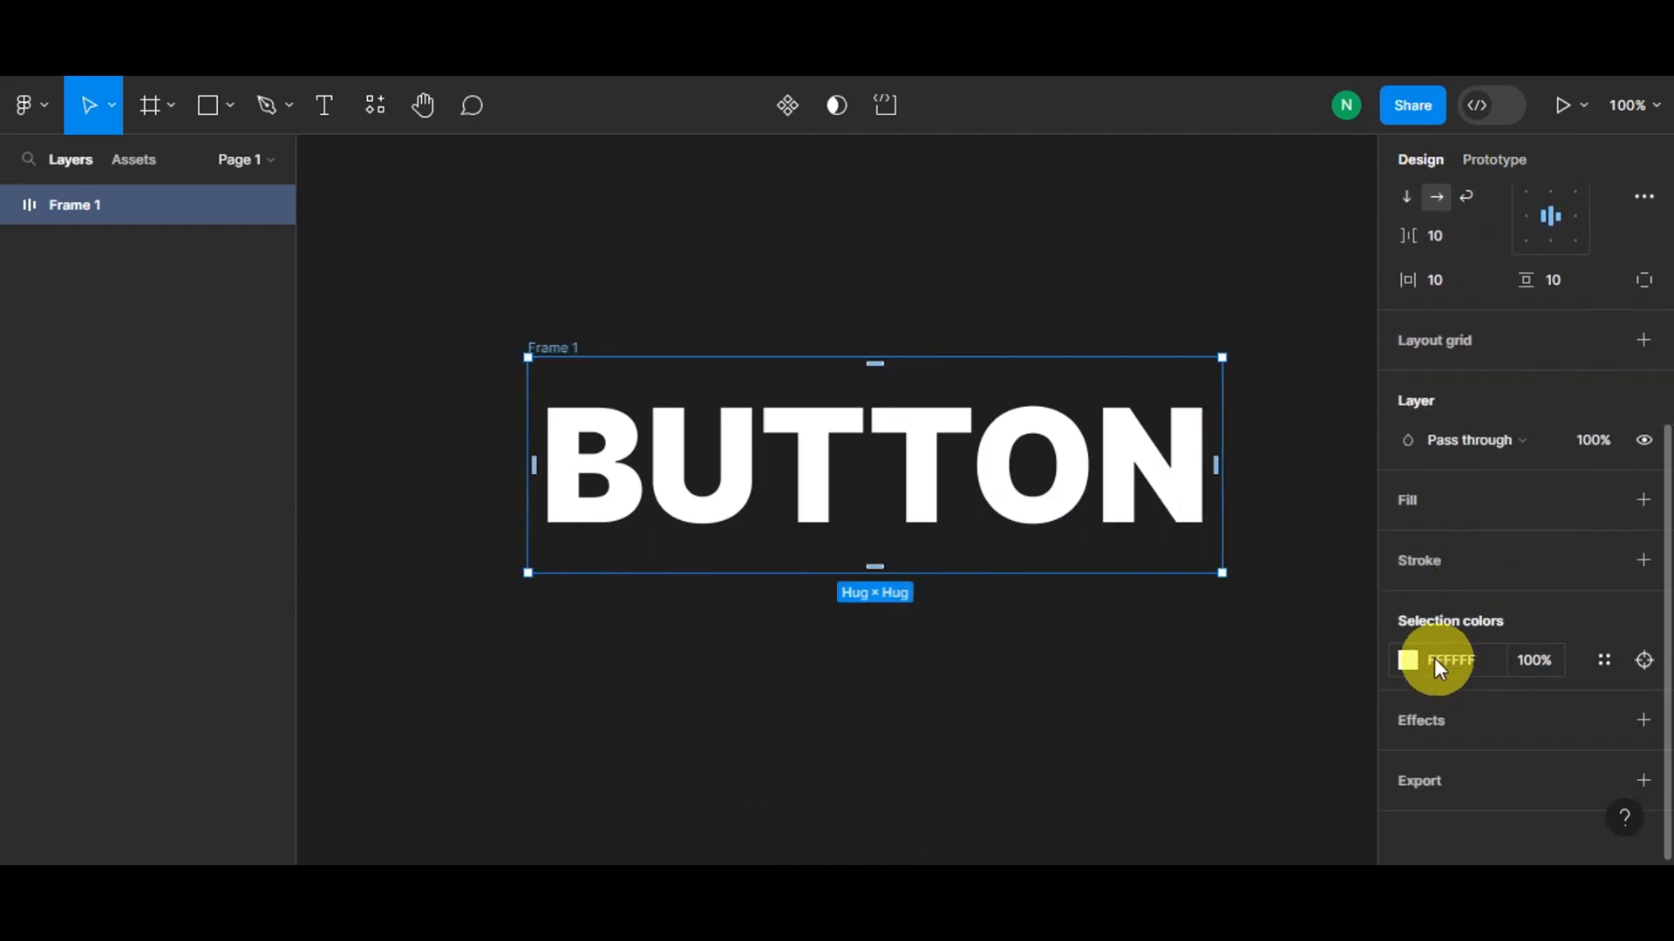
click(1414, 655)
click(1357, 327)
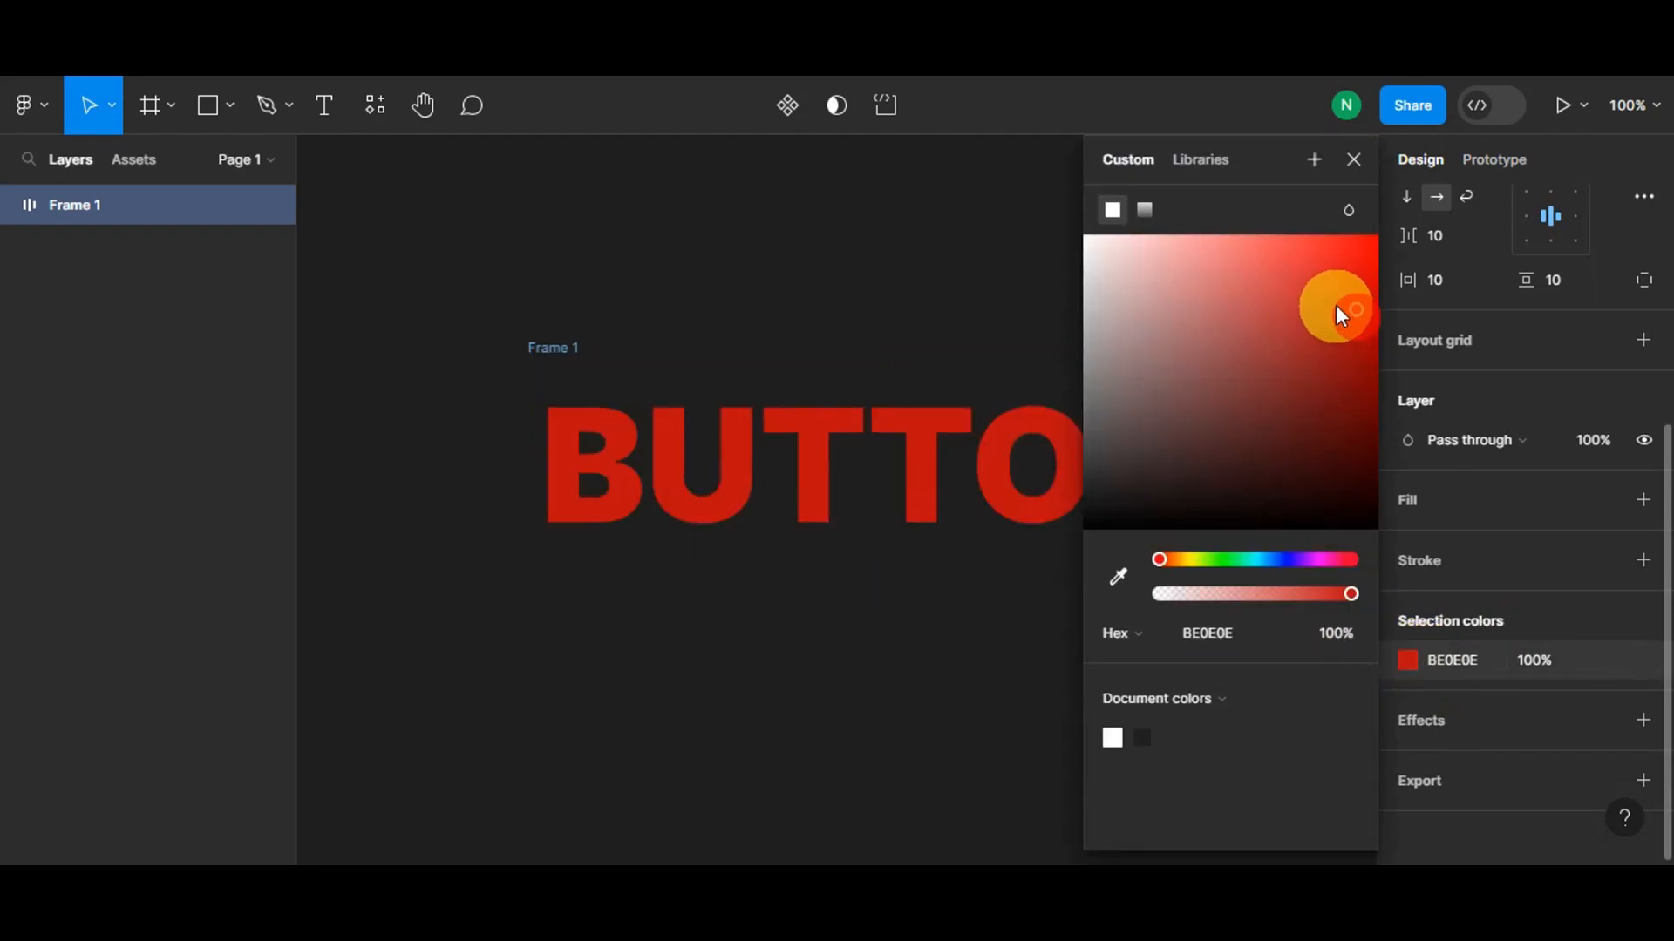
drag(1346, 324, 1126, 321)
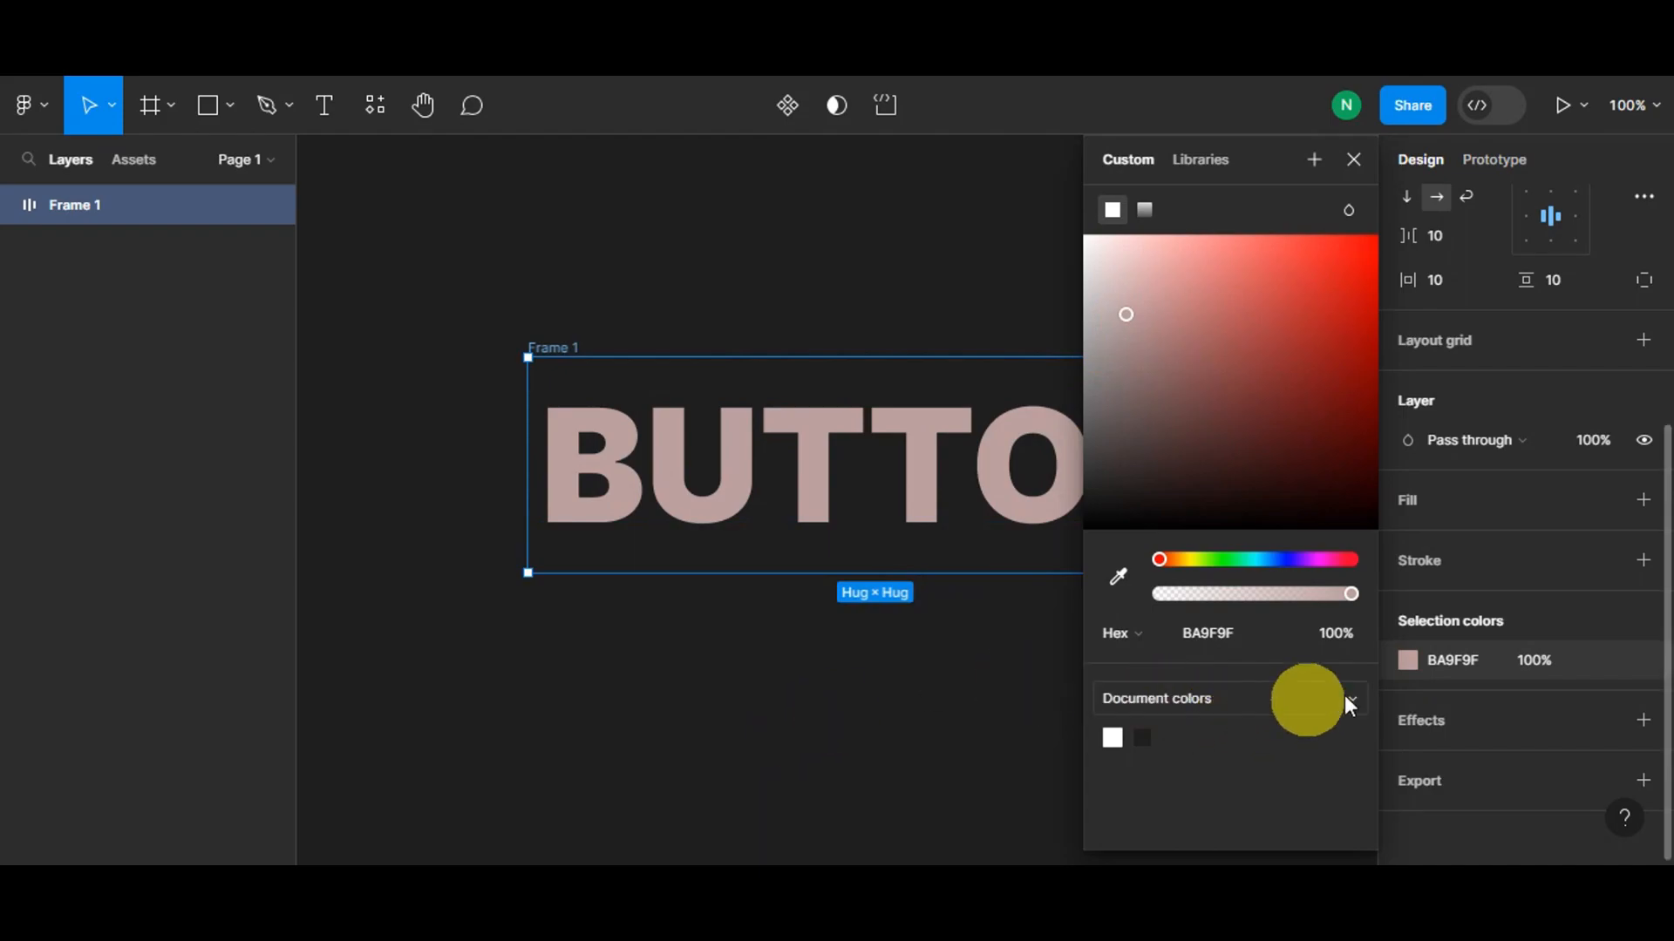
click(1477, 488)
Step: Add a fill to the auto layout frame behind the BUTTON text and set it to dark red 4B0707
click(1463, 506)
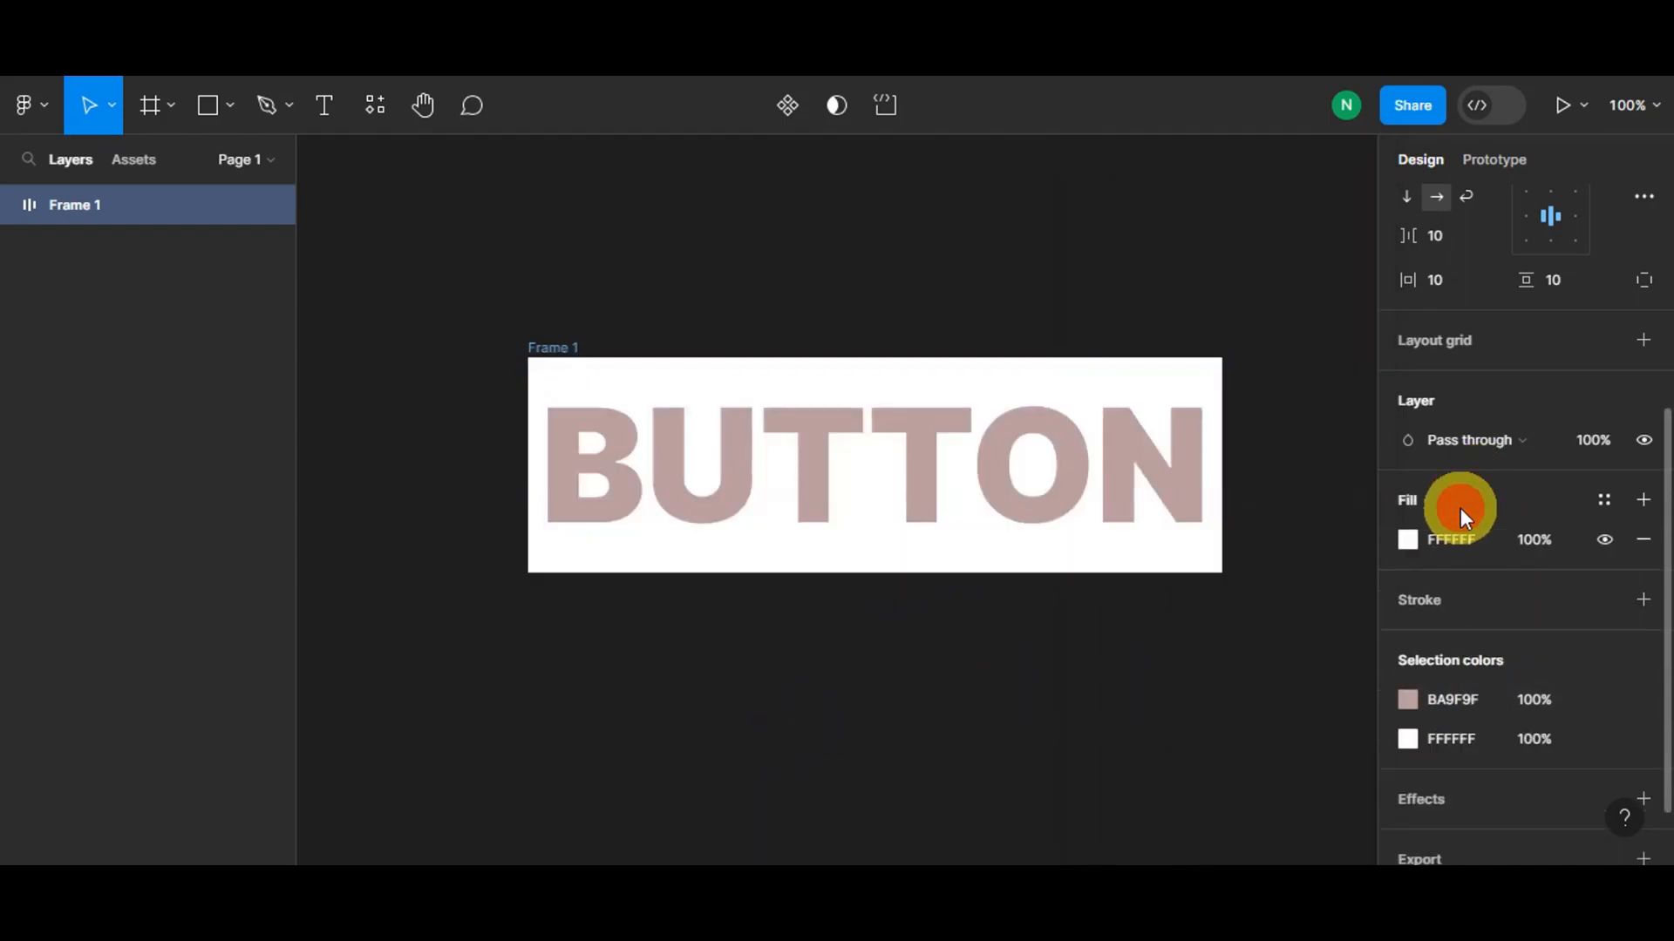
click(1410, 540)
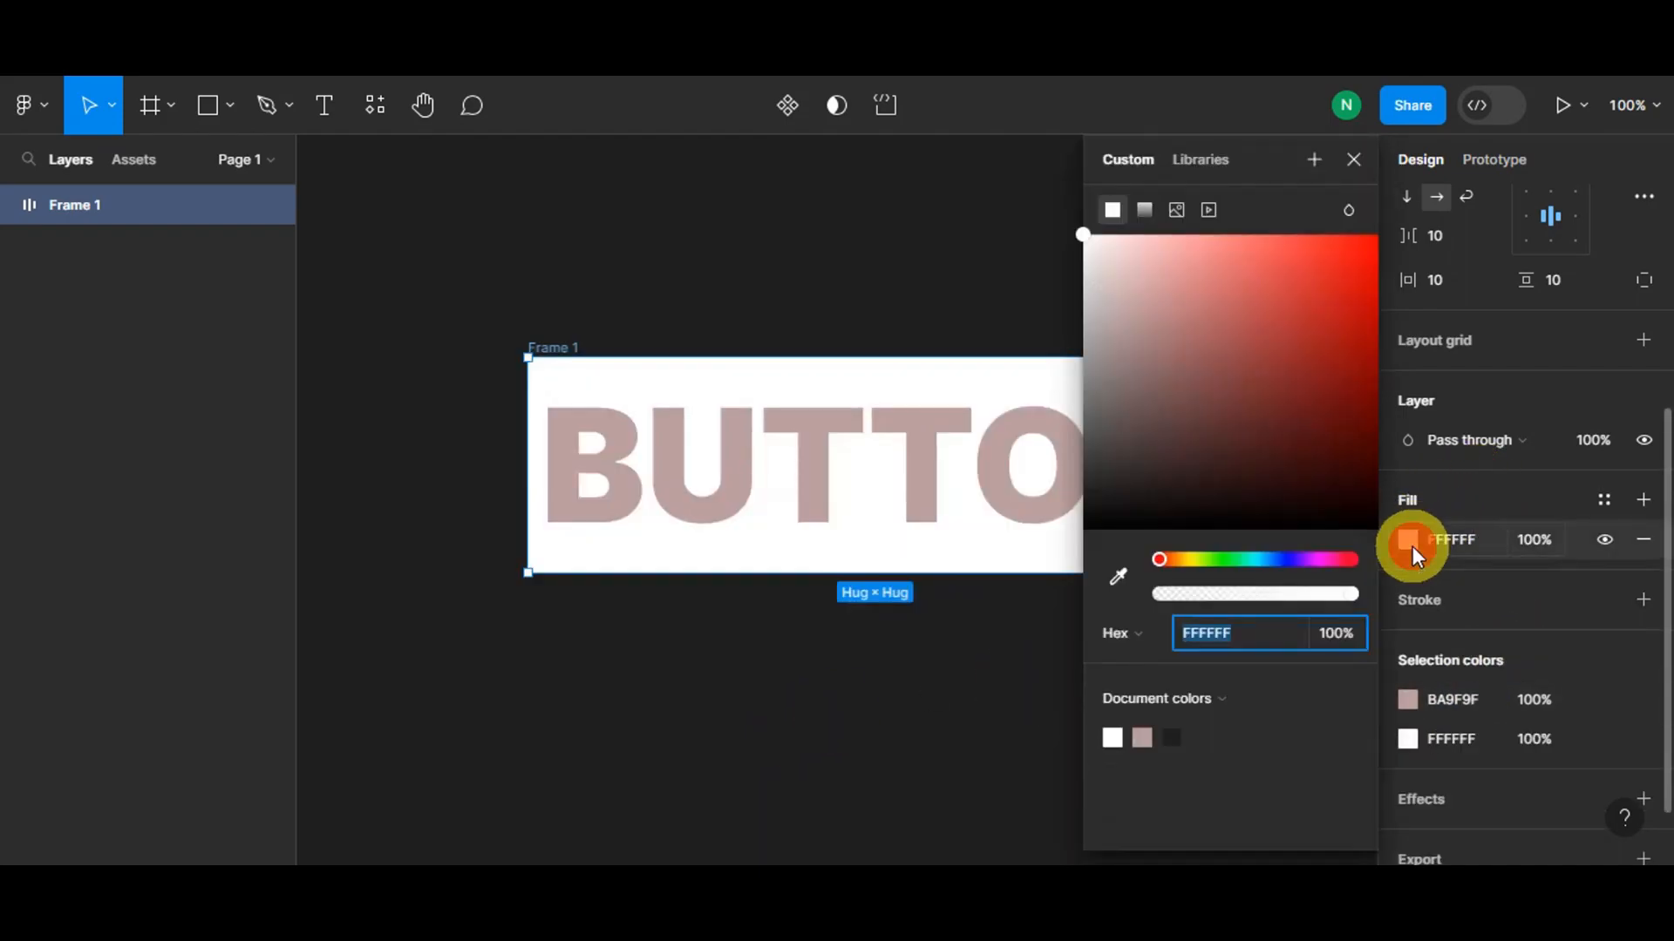
click(1268, 261)
drag(1268, 264, 1354, 247)
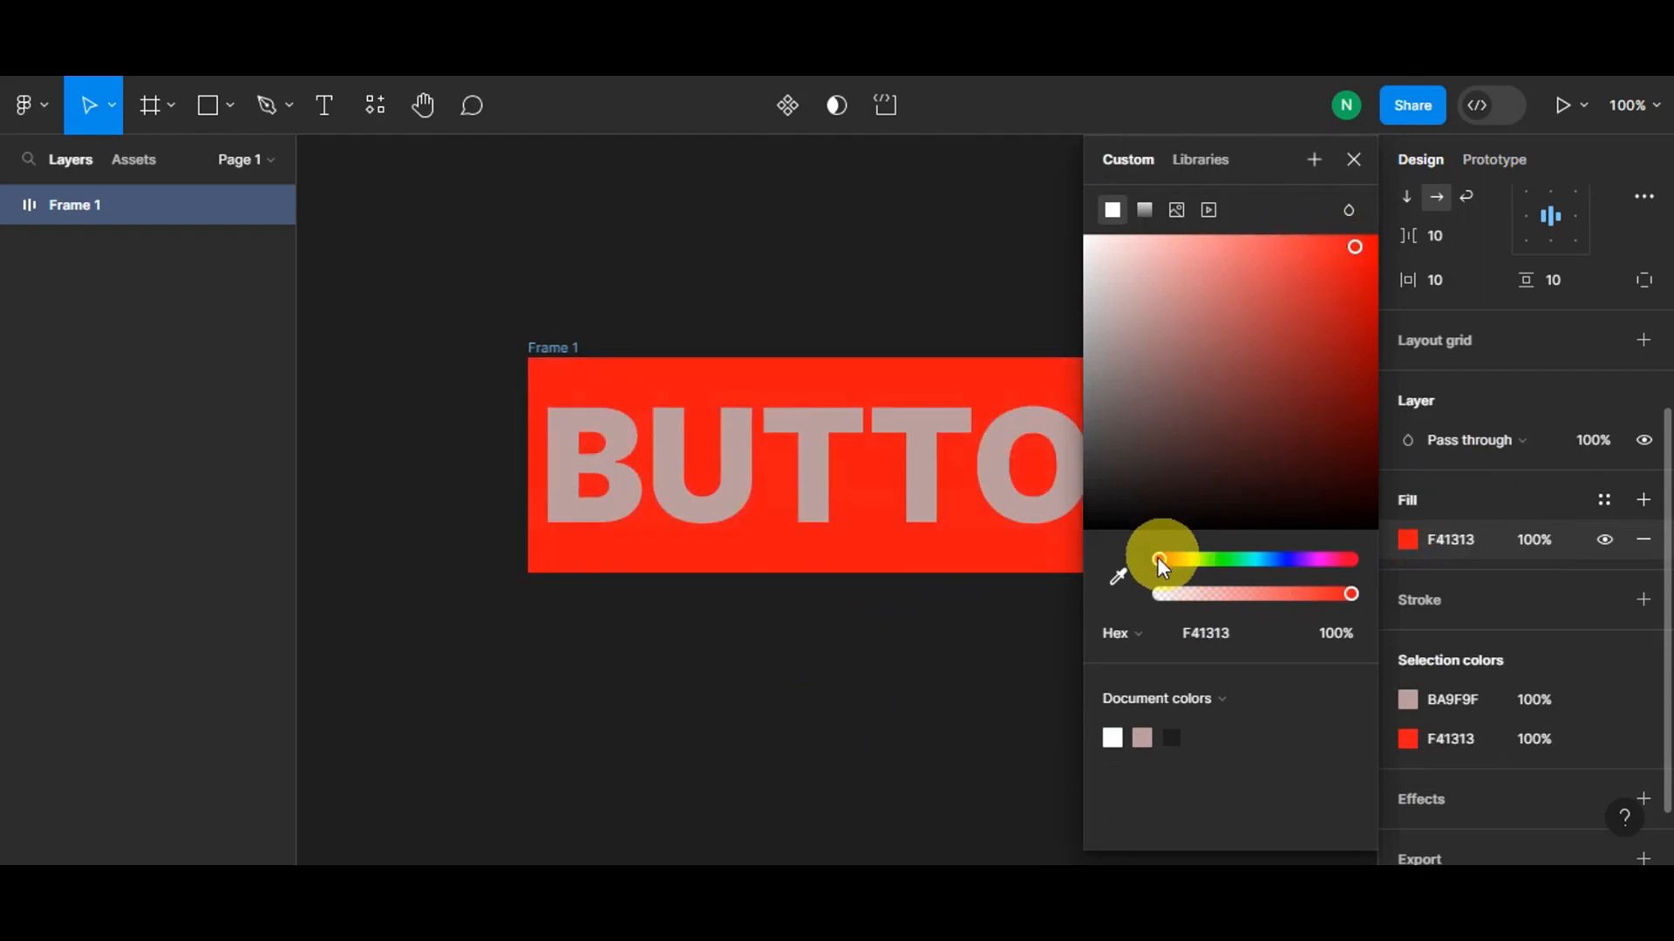
click(1122, 576)
click(997, 459)
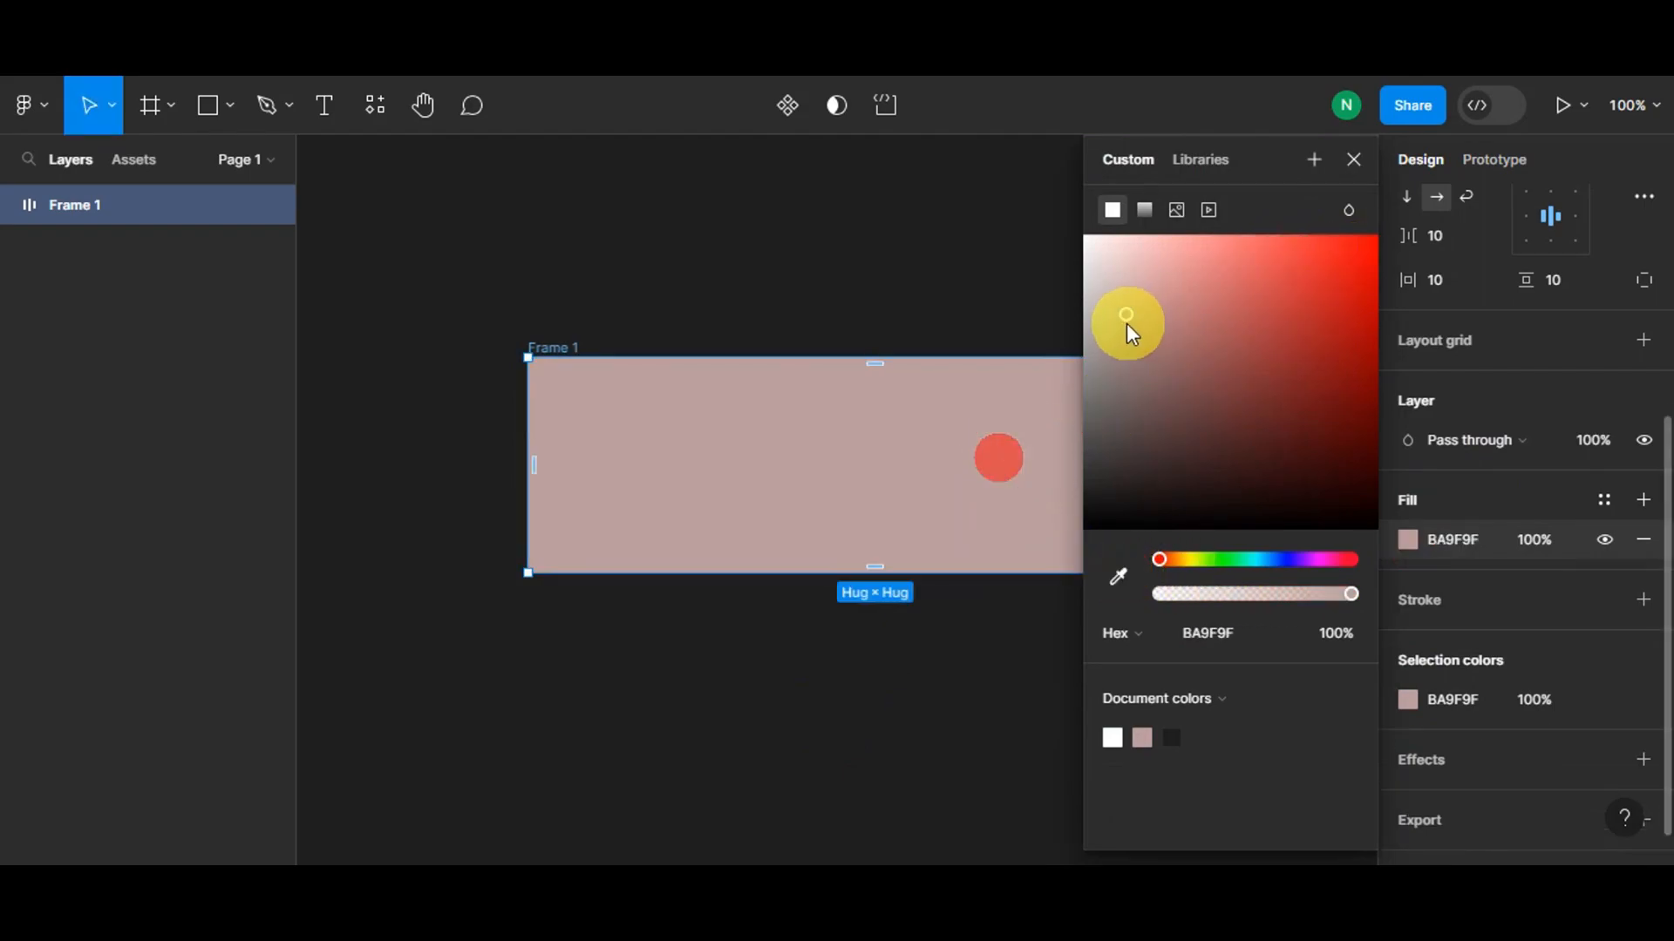
drag(1130, 317, 1352, 448)
click(788, 239)
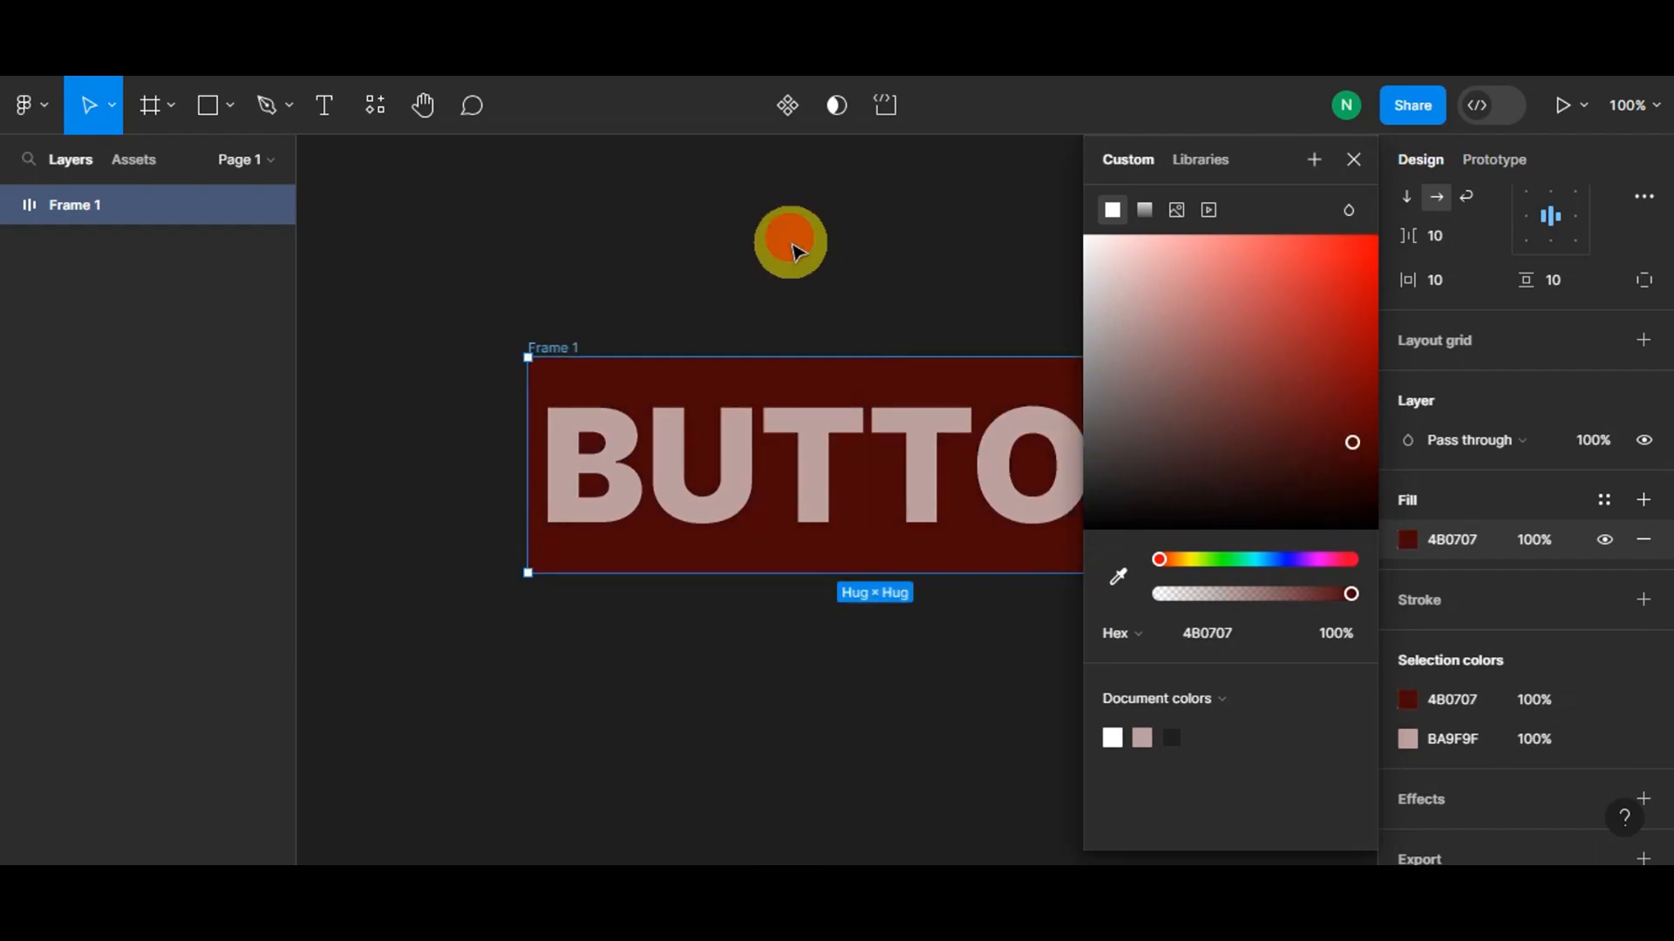
Step: Rename the auto layout frame around the text as "BUTTON"
right_click(44, 207)
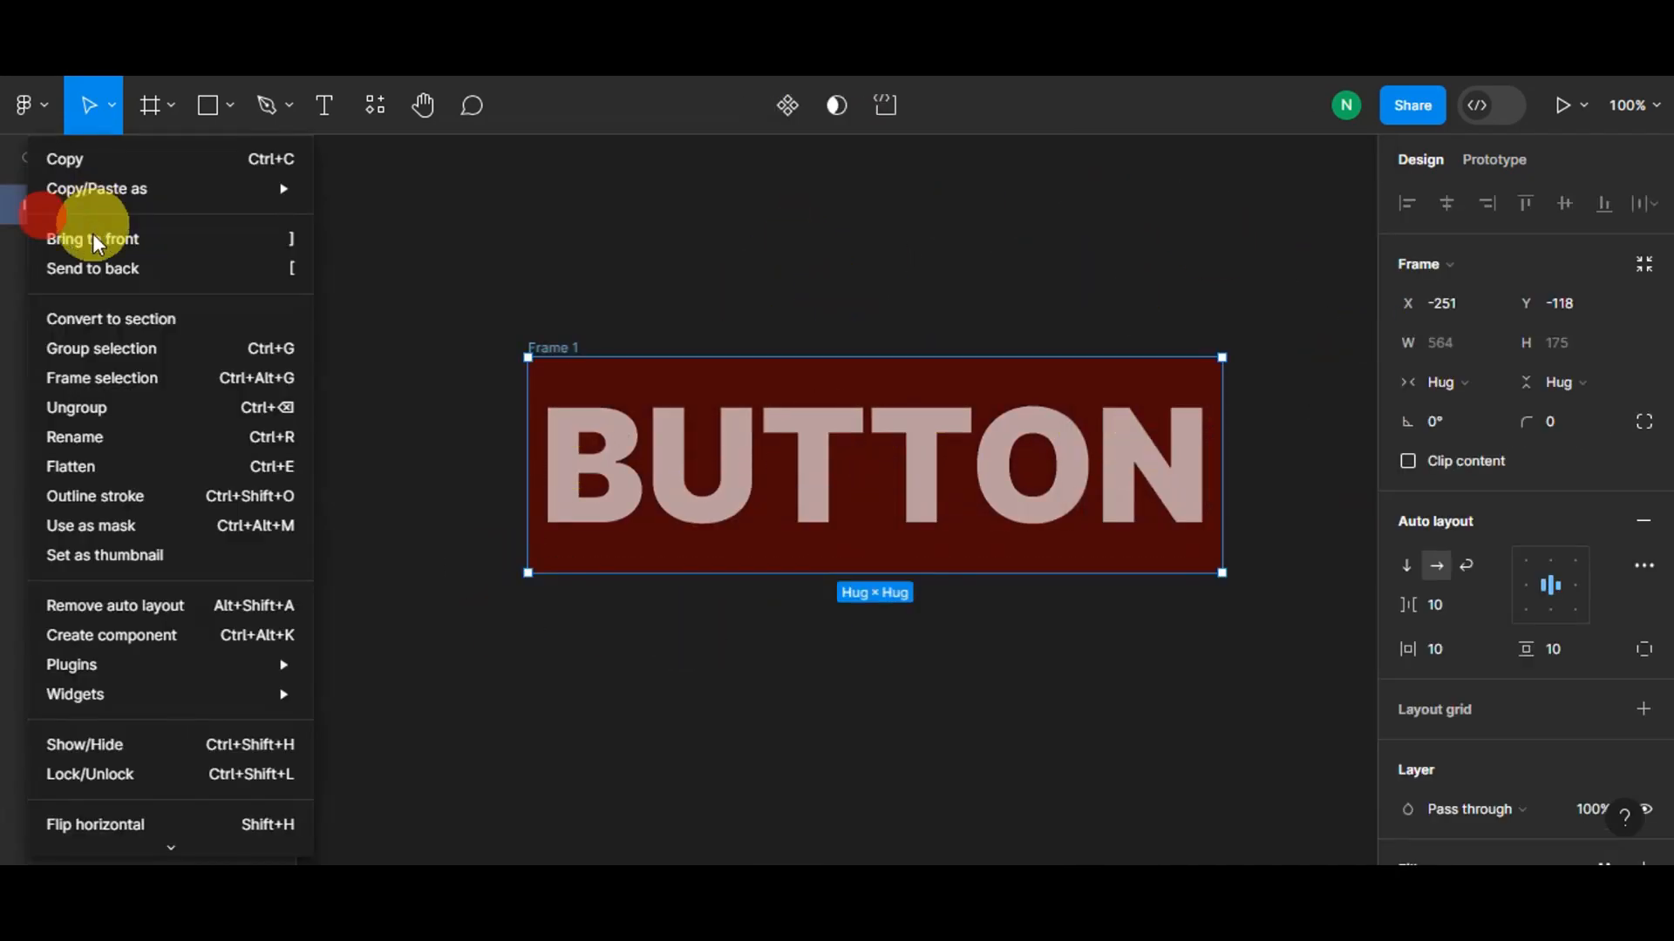
click(116, 438)
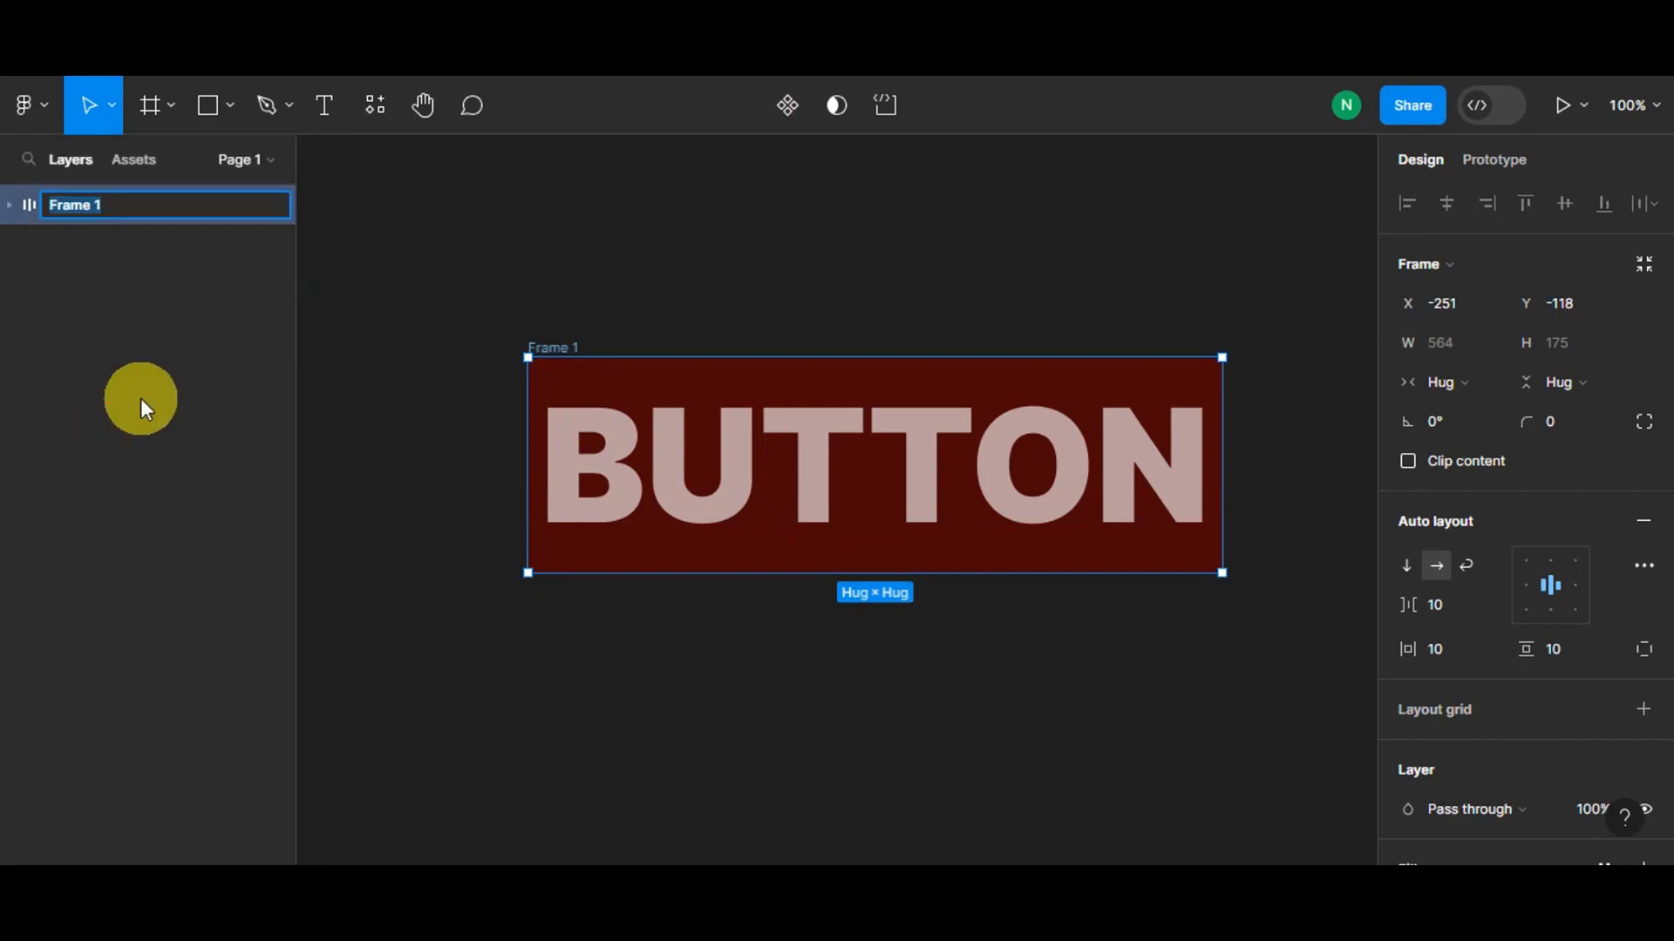
text(BUTTON)
click(662, 254)
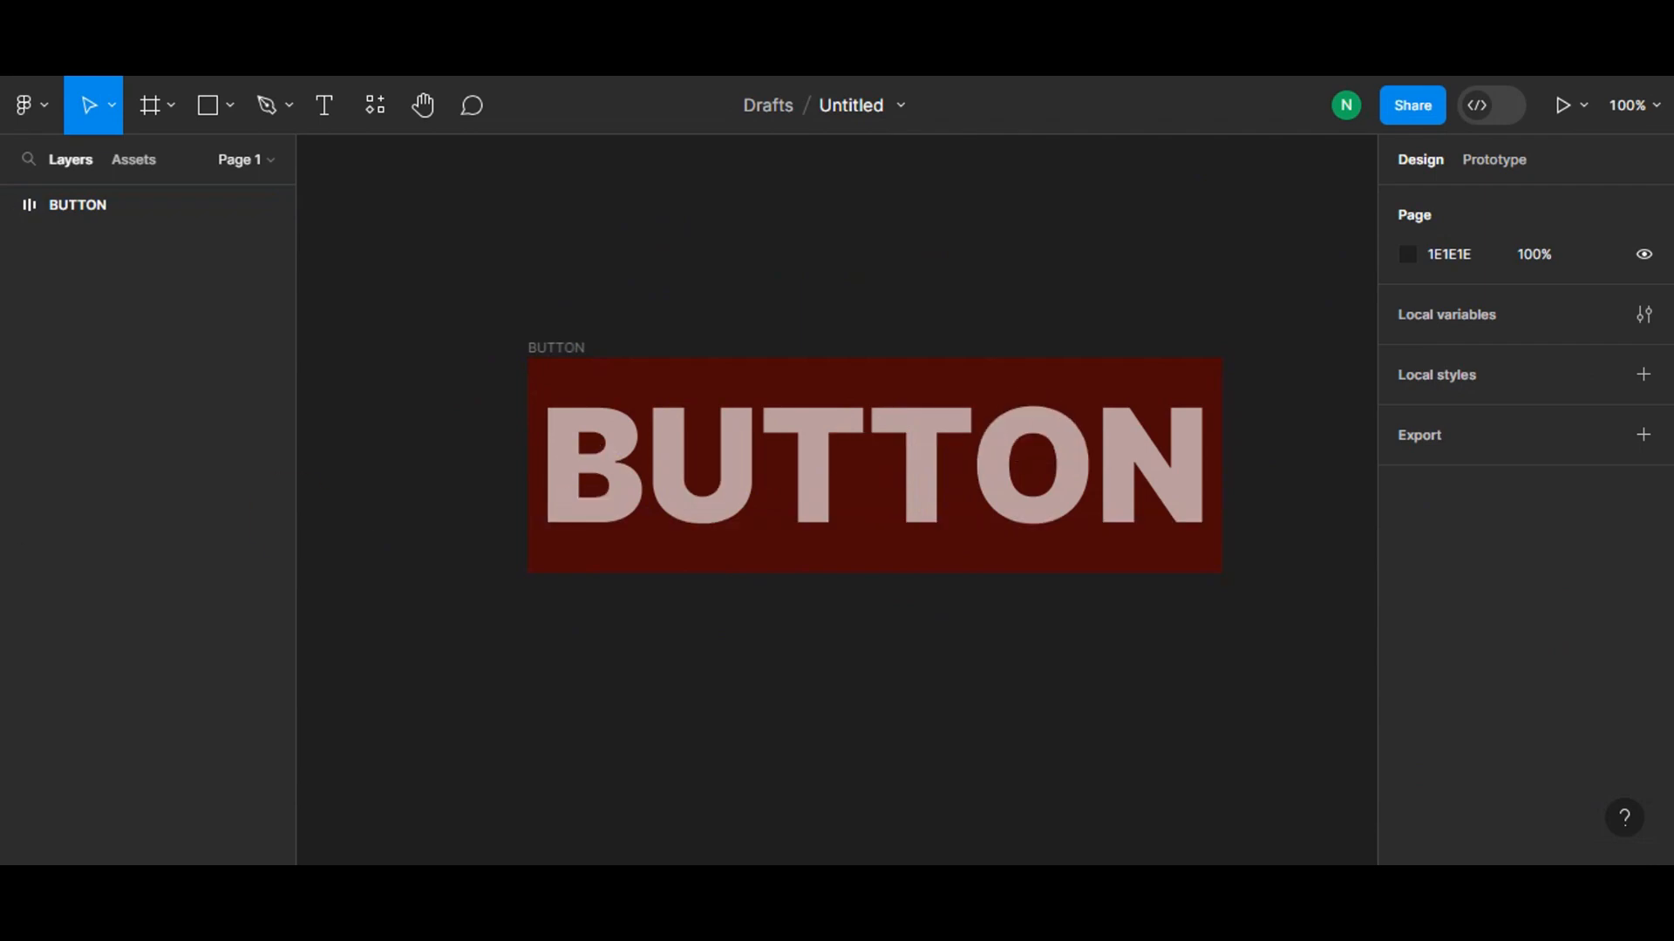
Step: Place the local majesticons hand-pointer component inside the BUTTON frame before the text, sized about 164 by 150
click(150, 164)
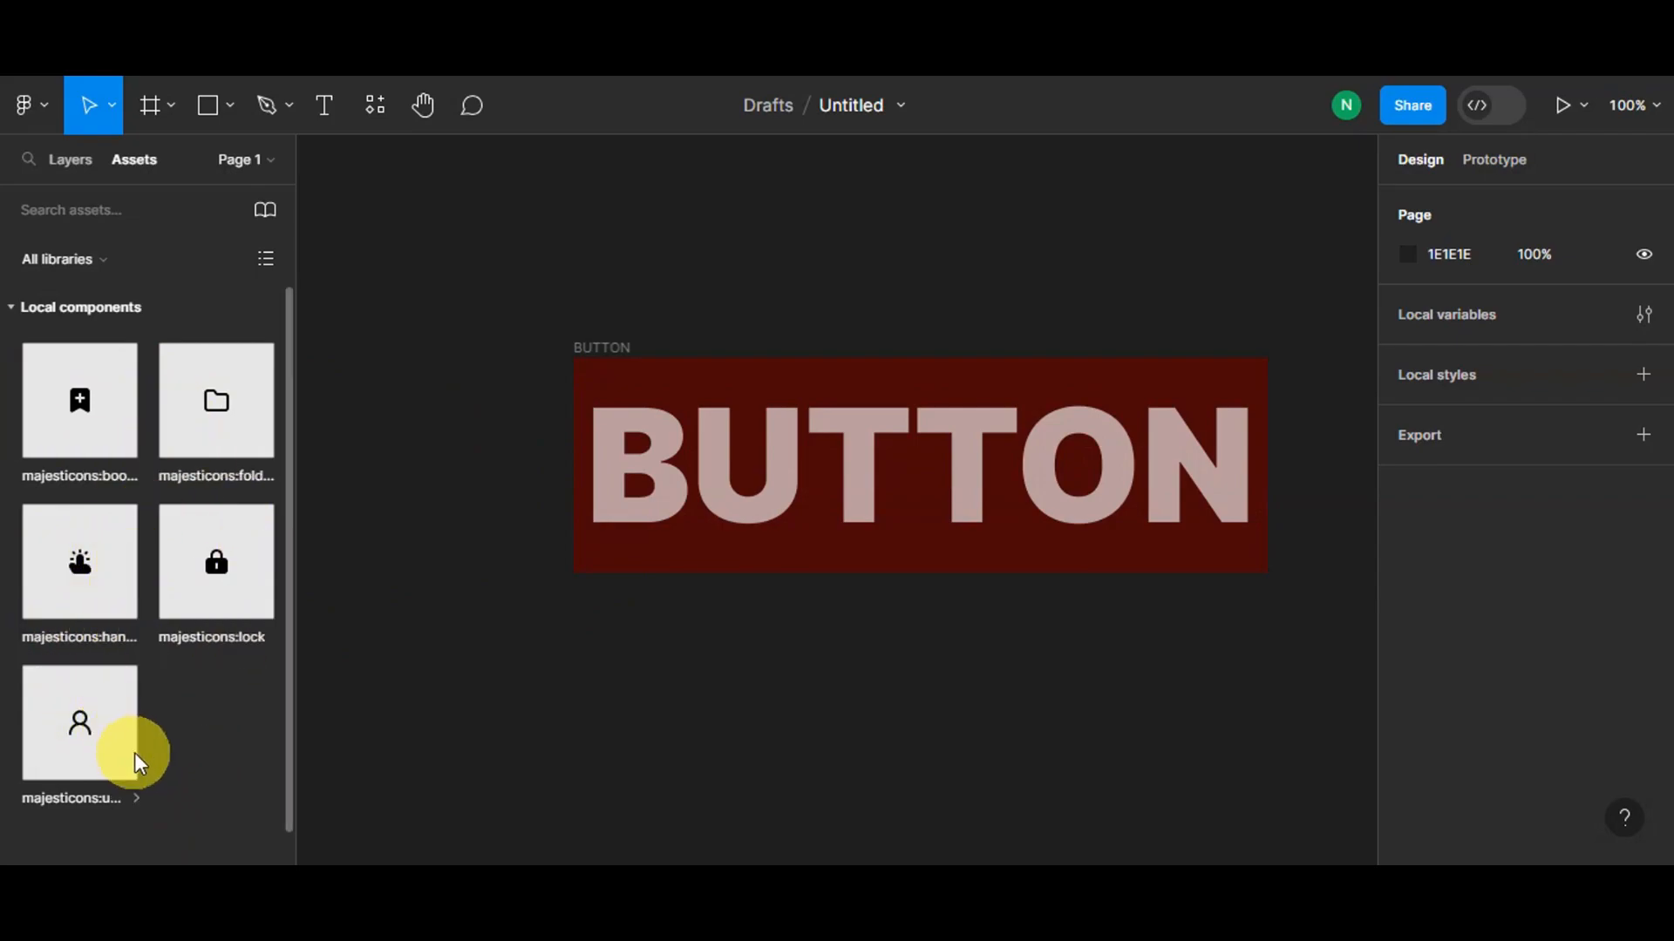
drag(79, 582, 795, 301)
click(600, 854)
drag(598, 857, 758, 753)
scroll(761, 733, down, 1)
scroll(762, 727, up, 2)
scroll(796, 680, down, 5)
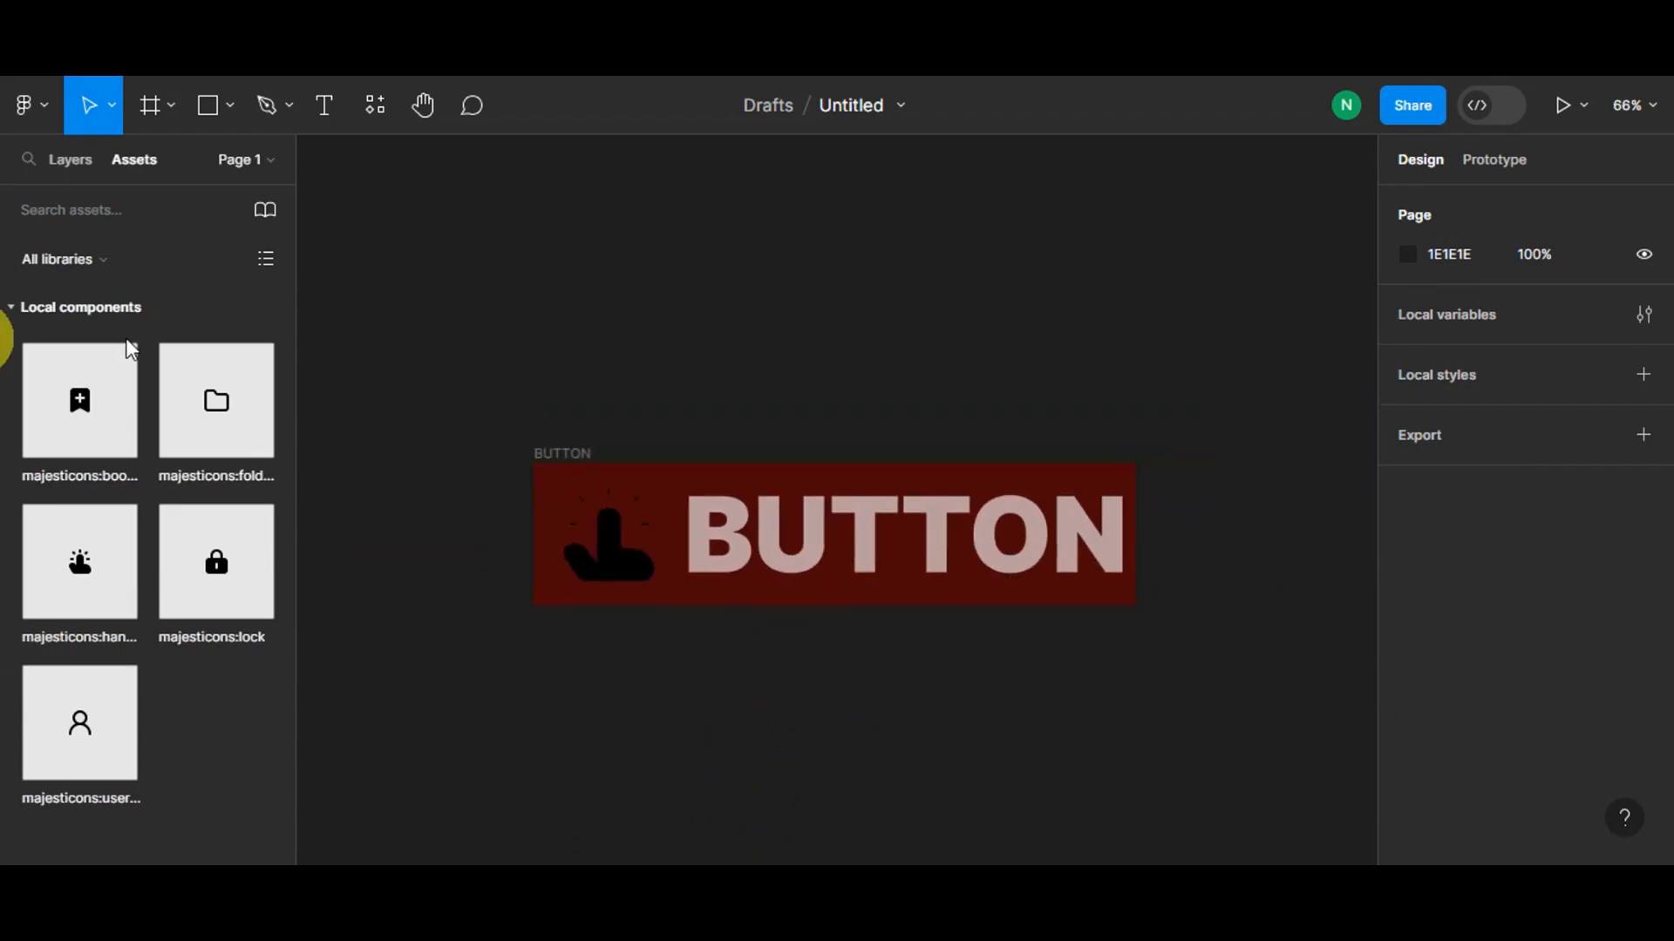
Step: Turn the whole BUTTON frame, with its icon and text, into a component
click(83, 159)
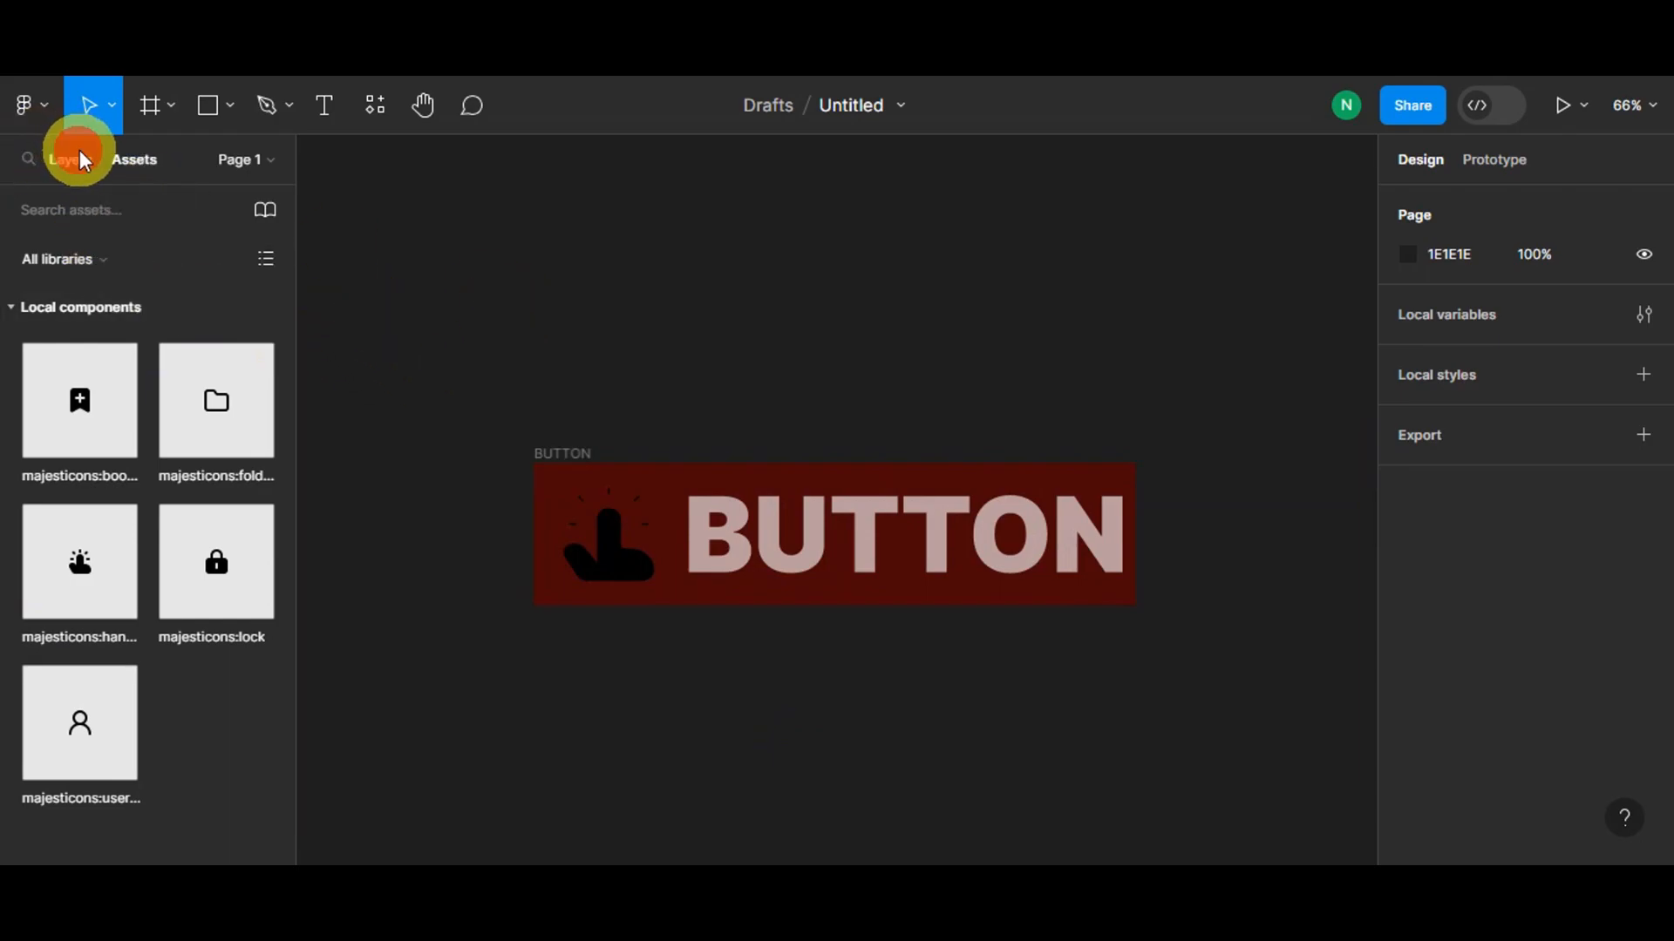
click(122, 349)
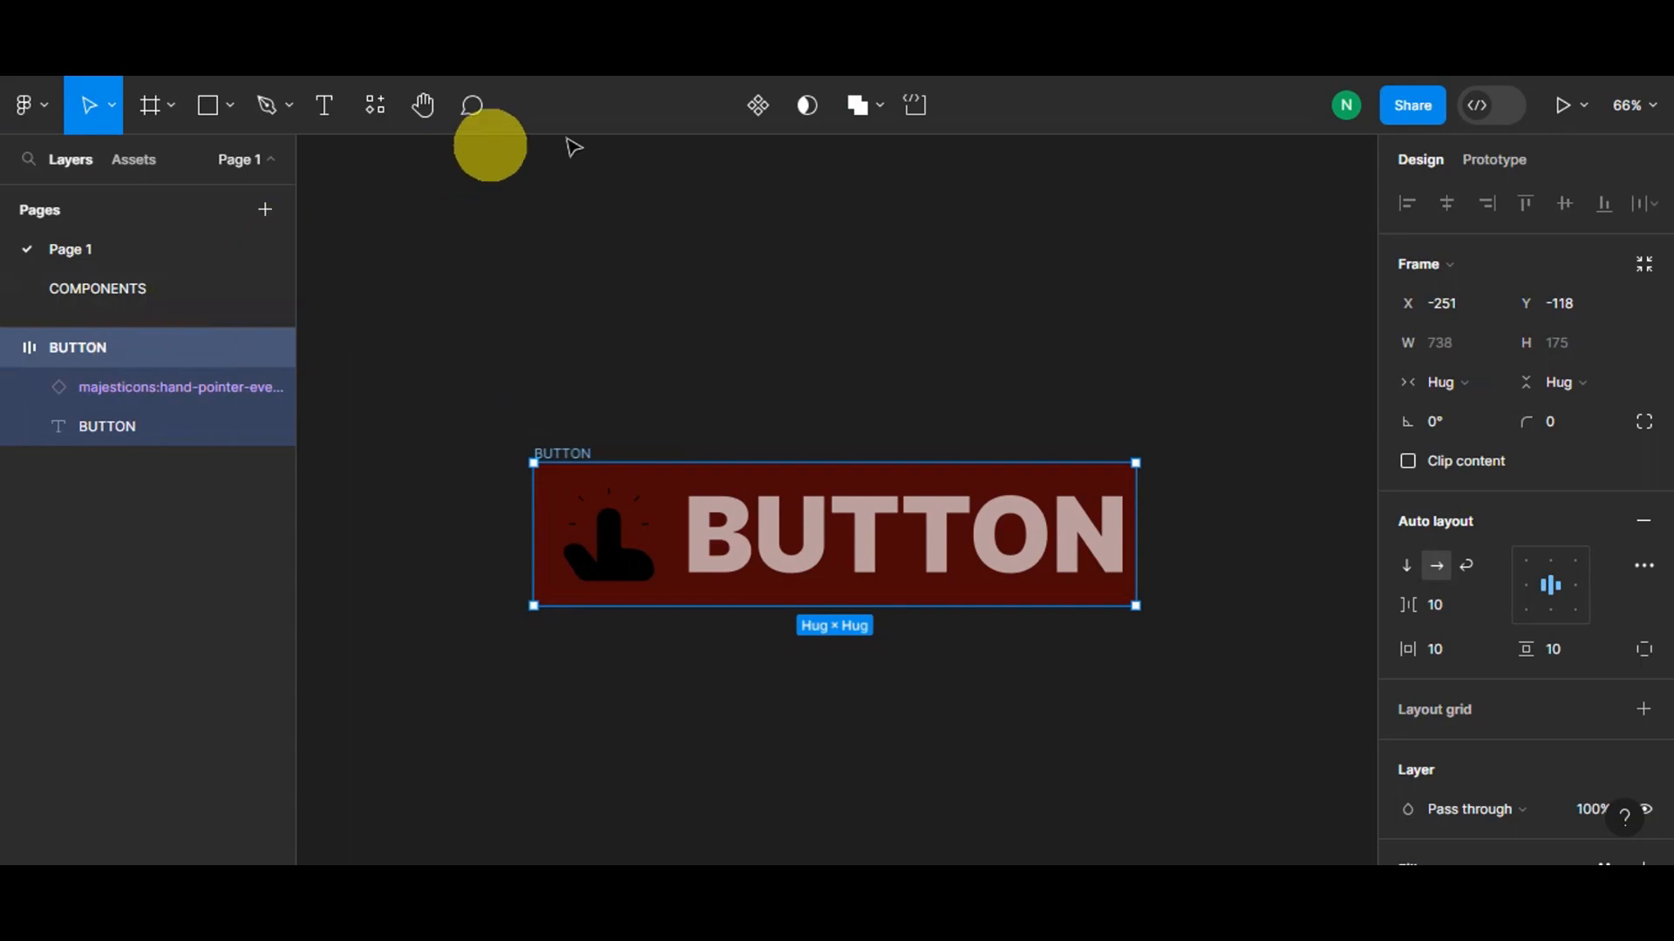
click(757, 105)
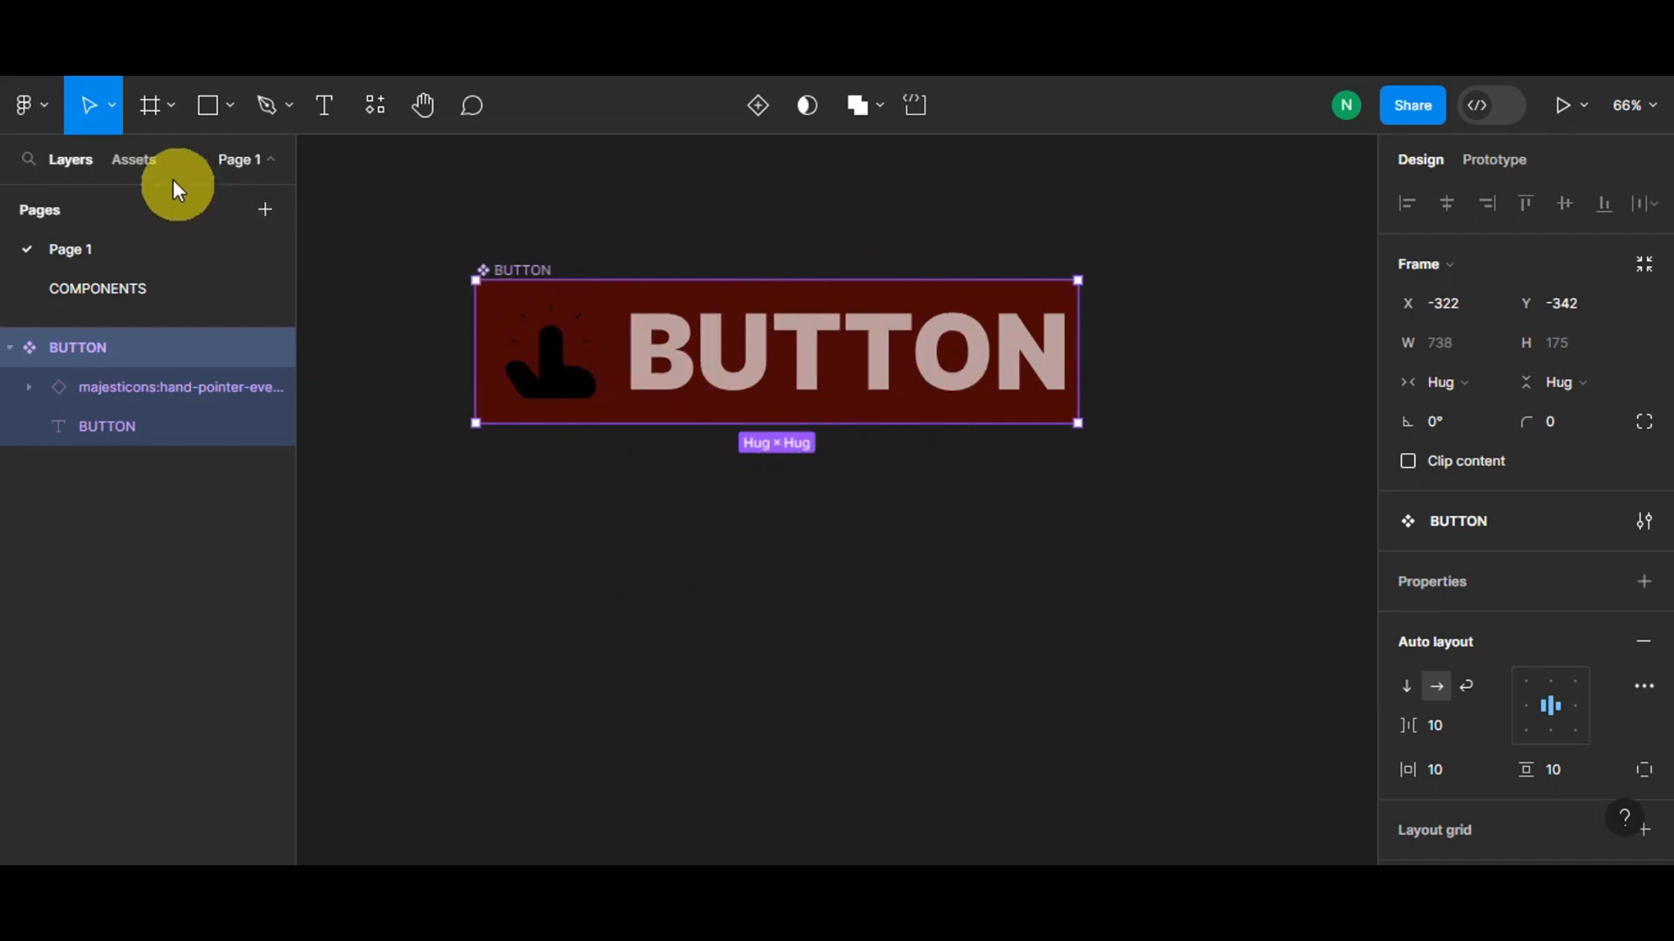
Step: Place two instances of the BUTTON component below the main component, stacked and aligned with its left edge
click(143, 159)
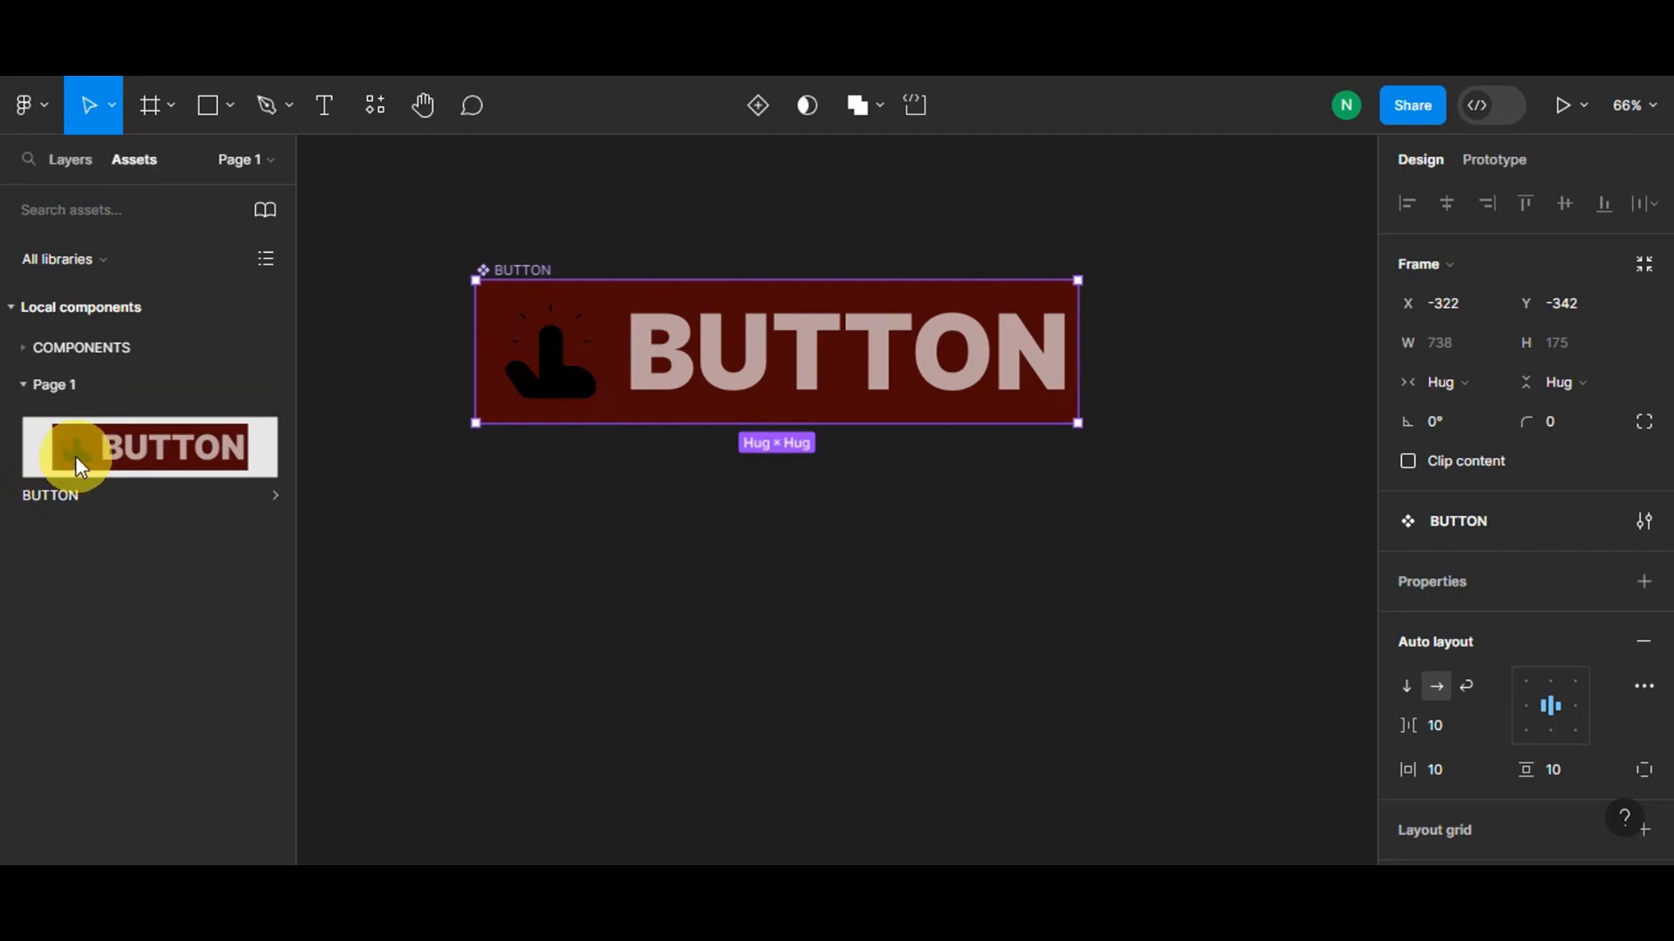
drag(119, 455, 661, 564)
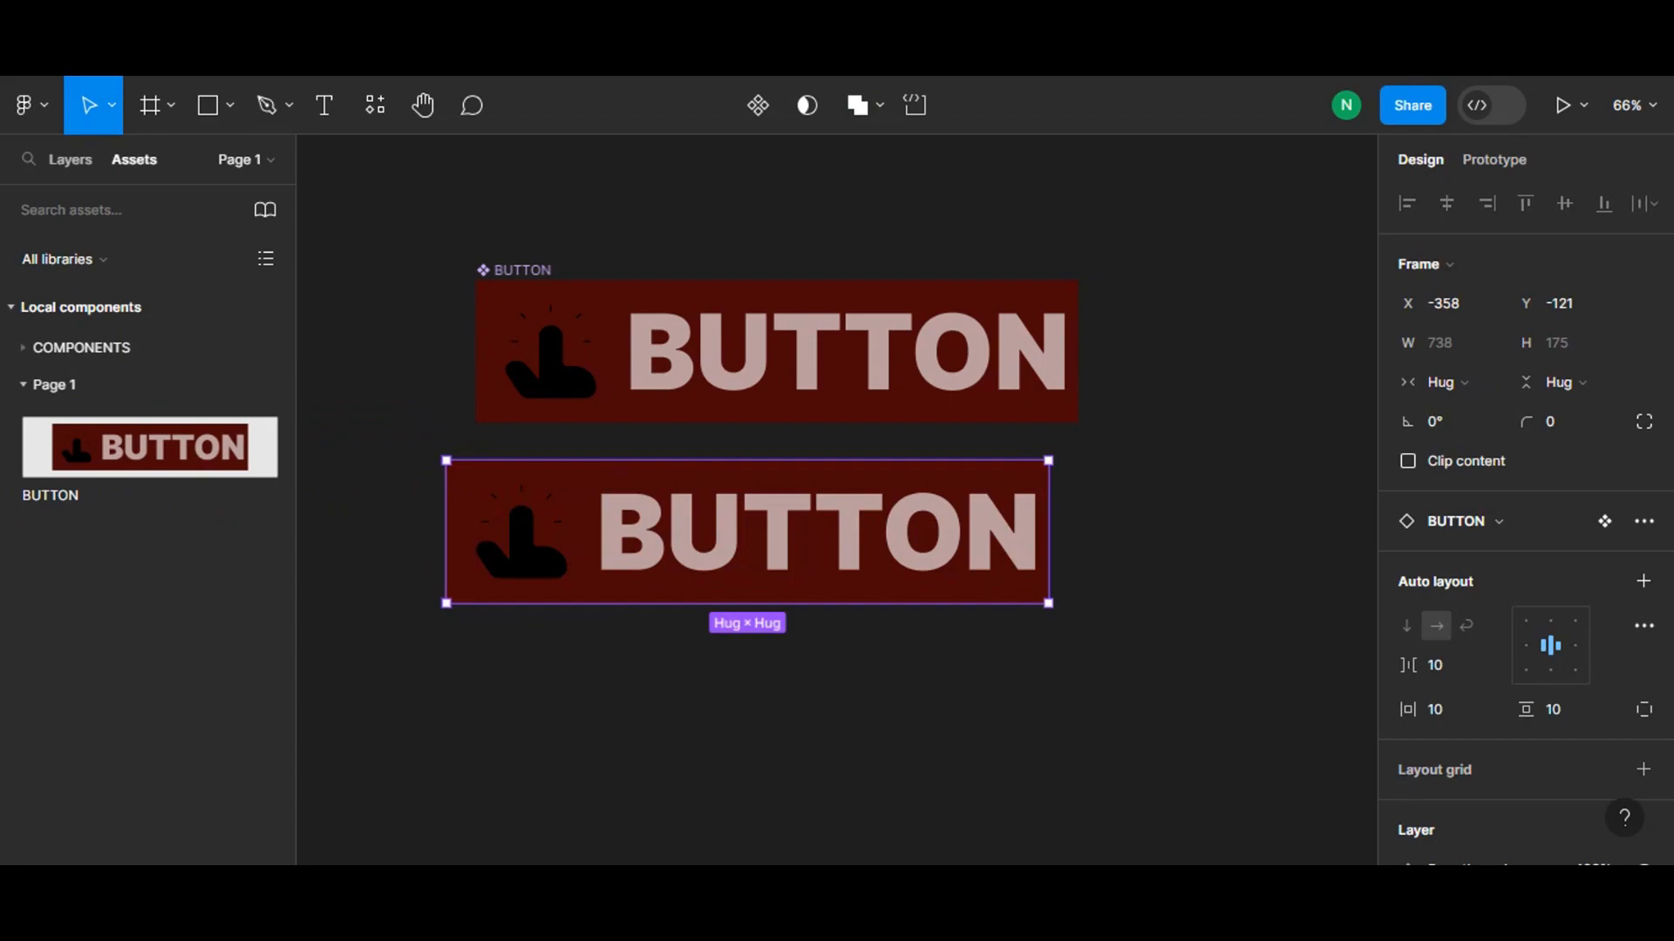
drag(547, 502, 580, 488)
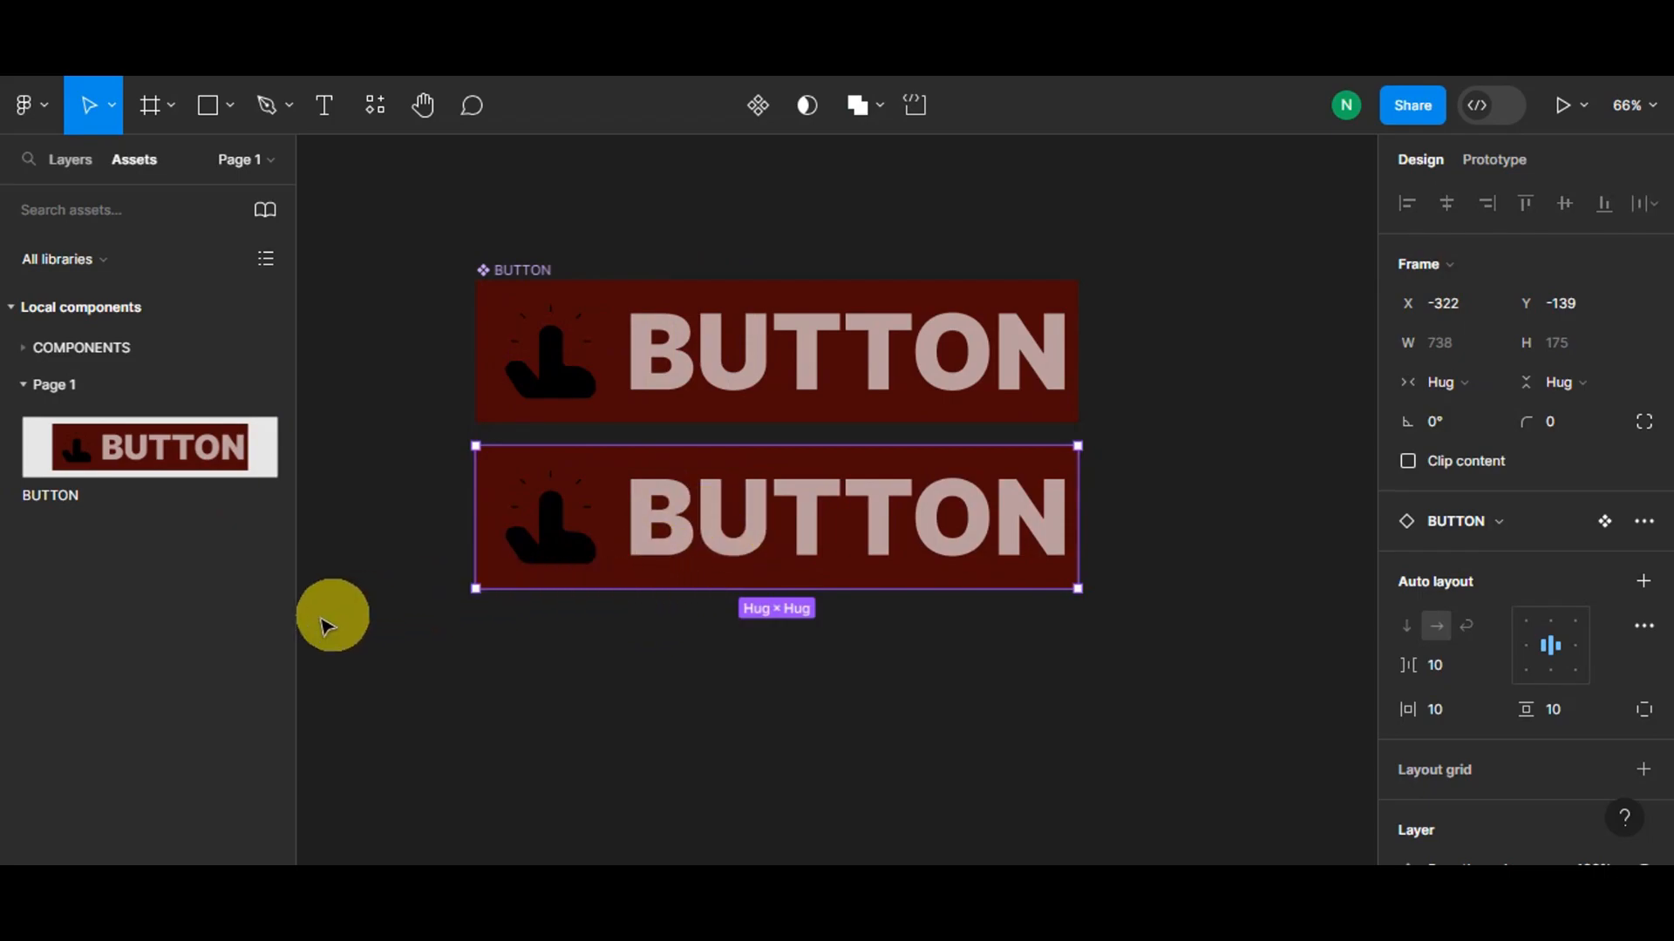
scroll(347, 534, down, 1)
drag(149, 448, 803, 664)
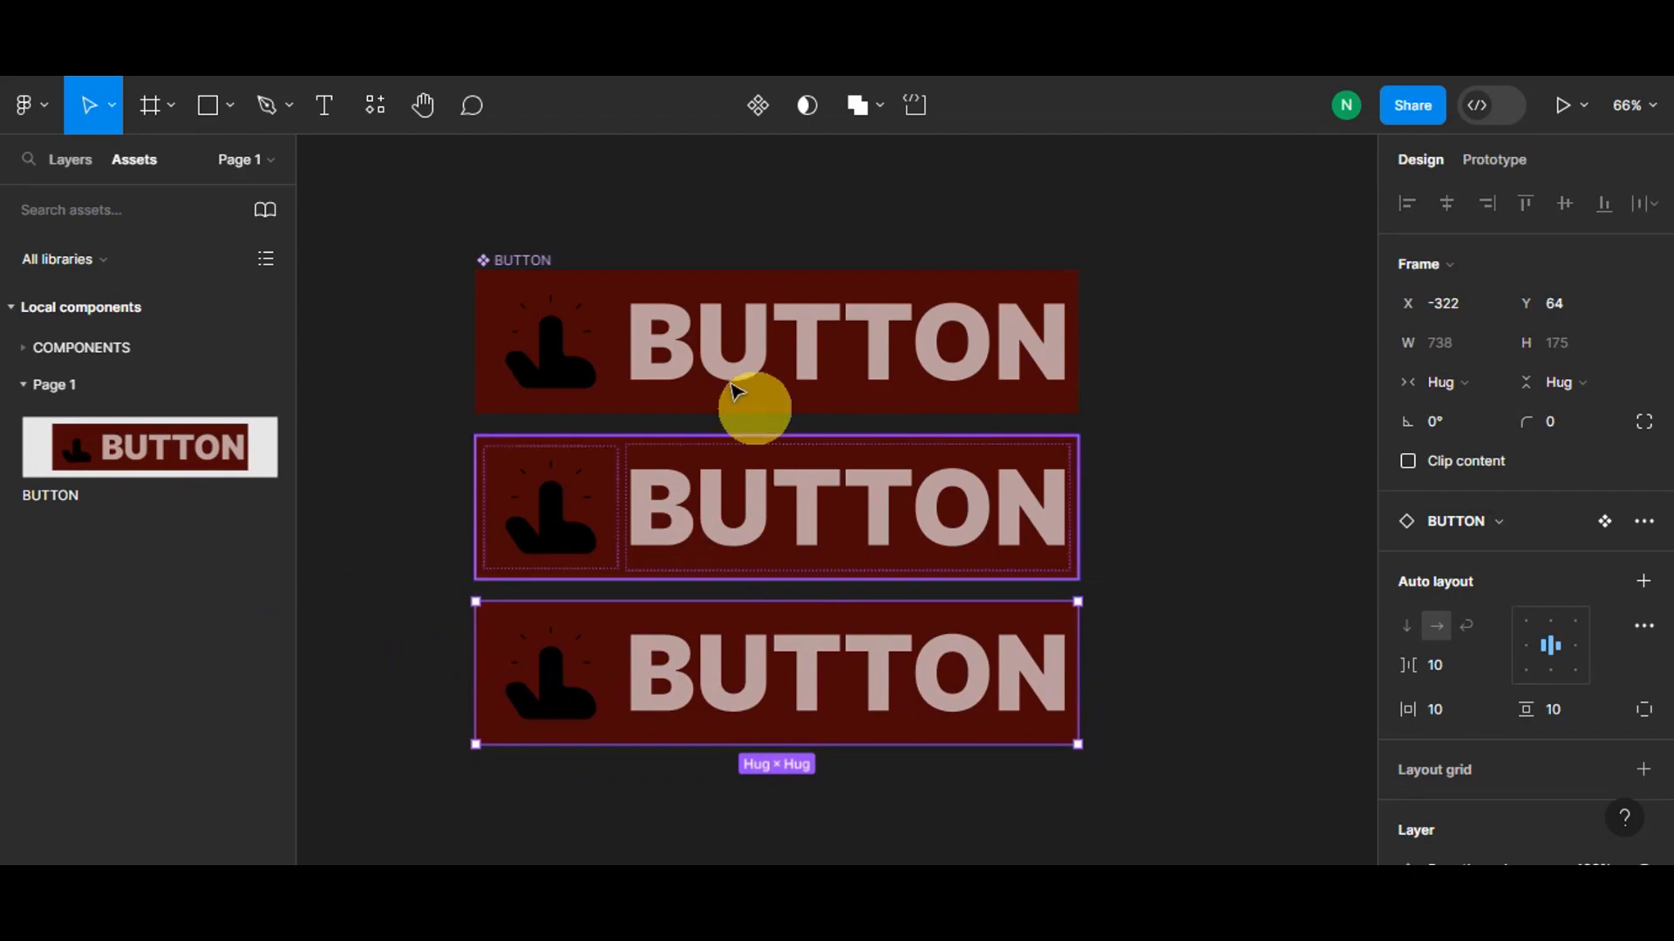
Step: Change the main BUTTON component's fill to the lighter red B84444
click(705, 301)
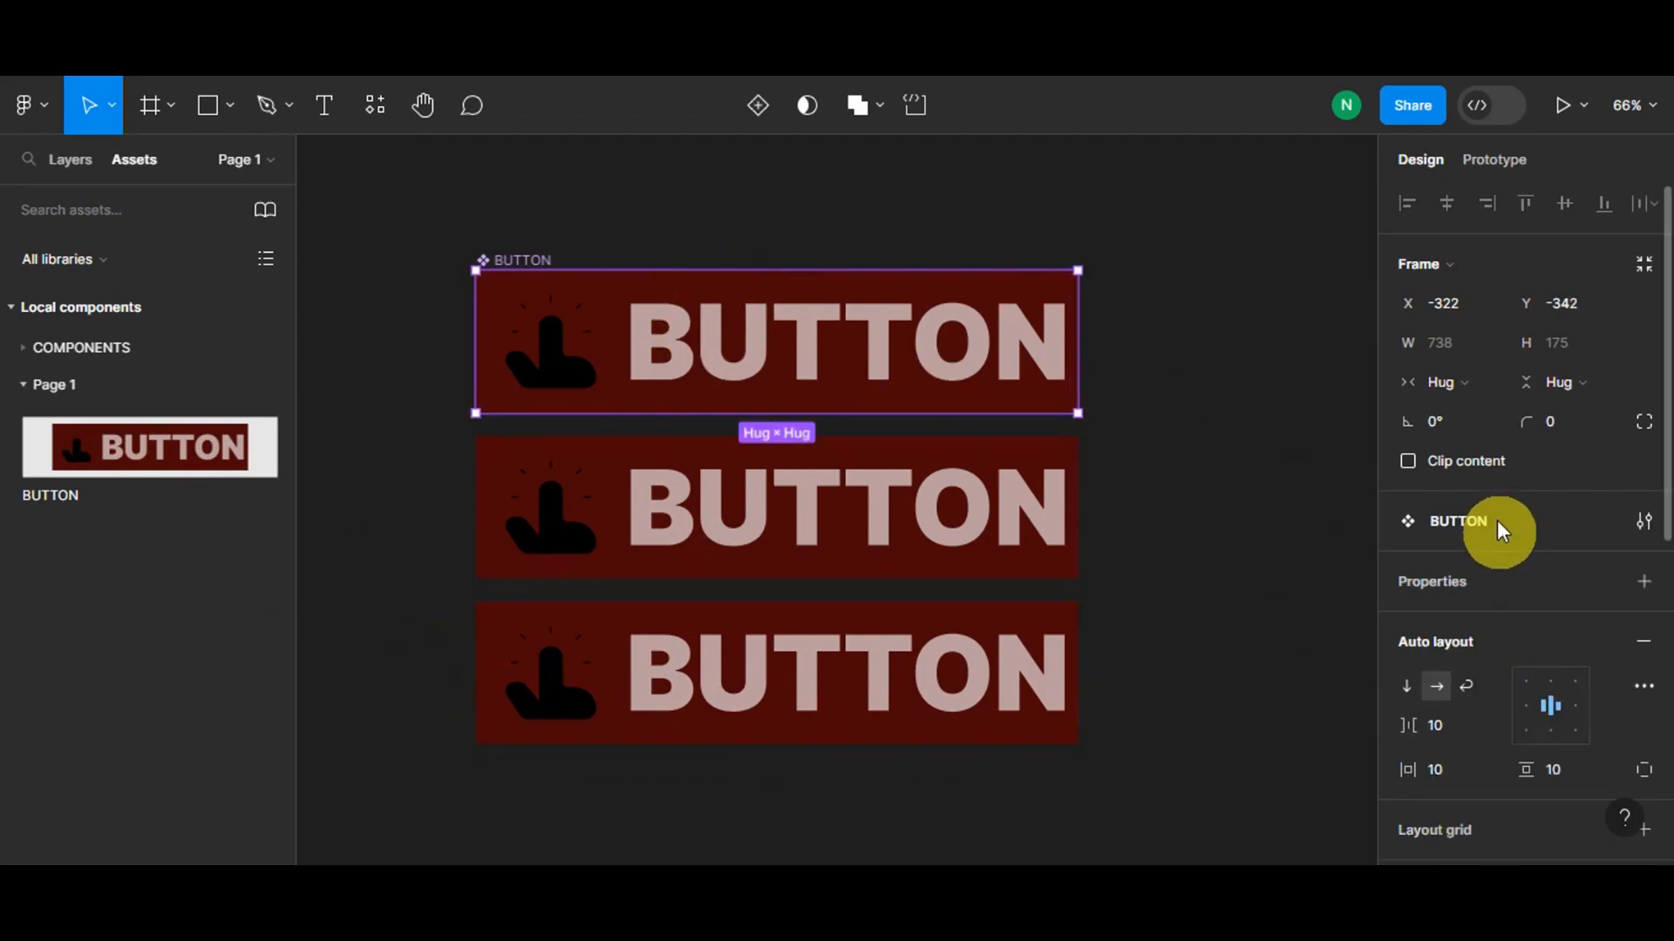
scroll(1509, 539, down, 4)
scroll(1512, 544, down, 3)
click(1407, 538)
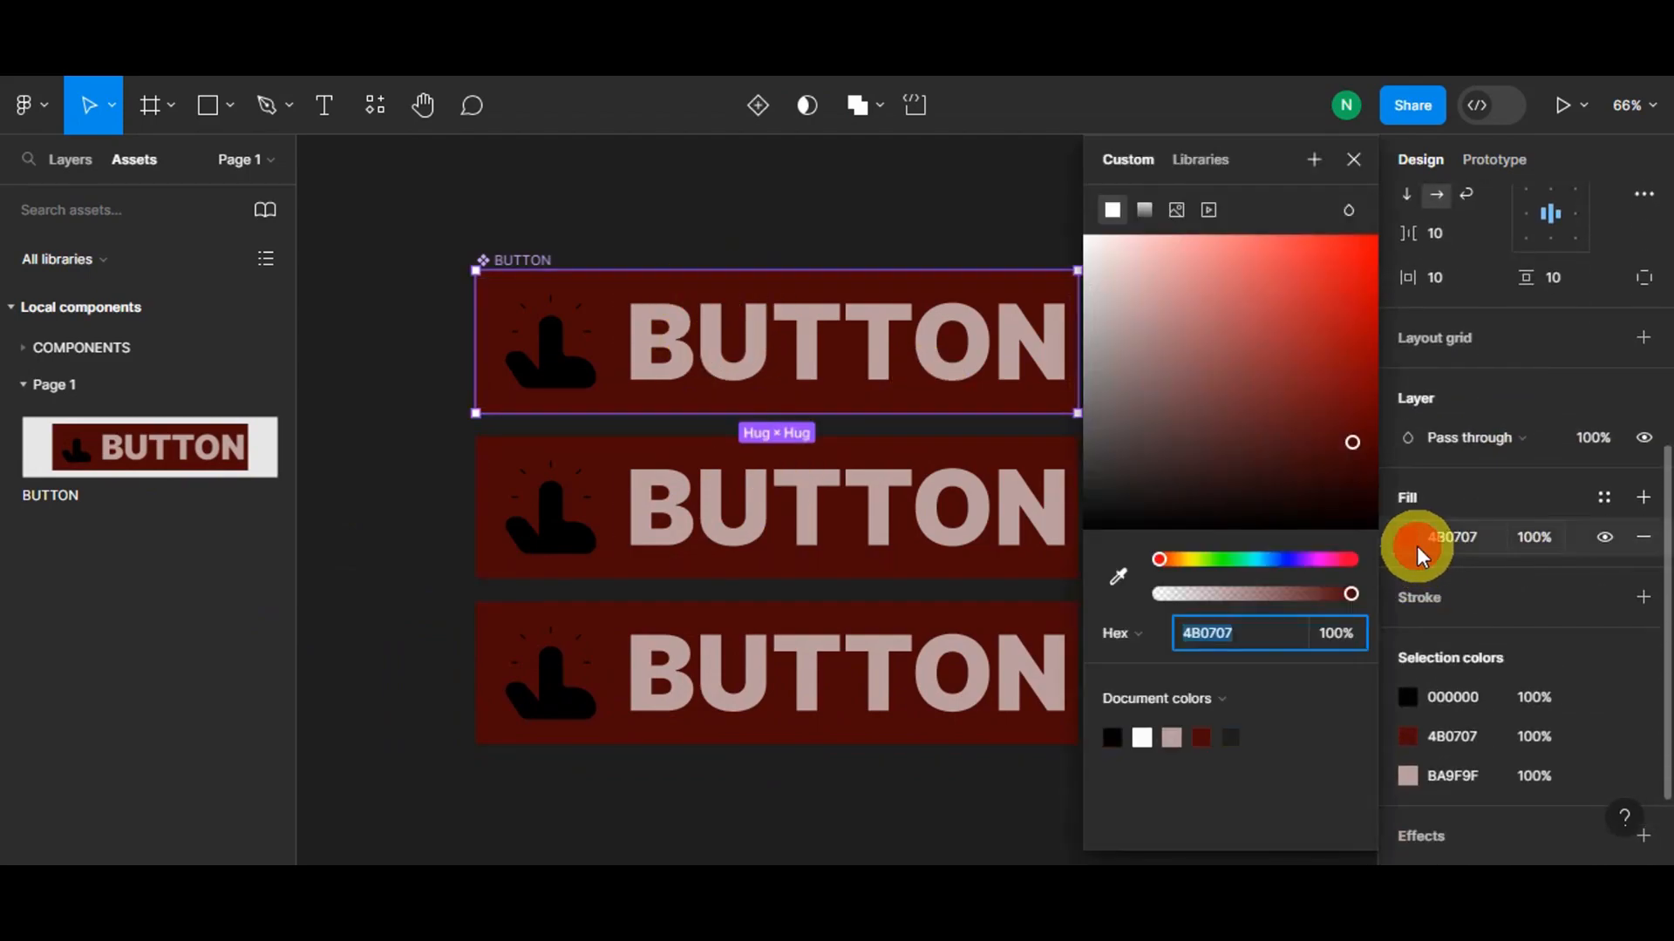
click(1270, 319)
drag(1270, 325, 1269, 323)
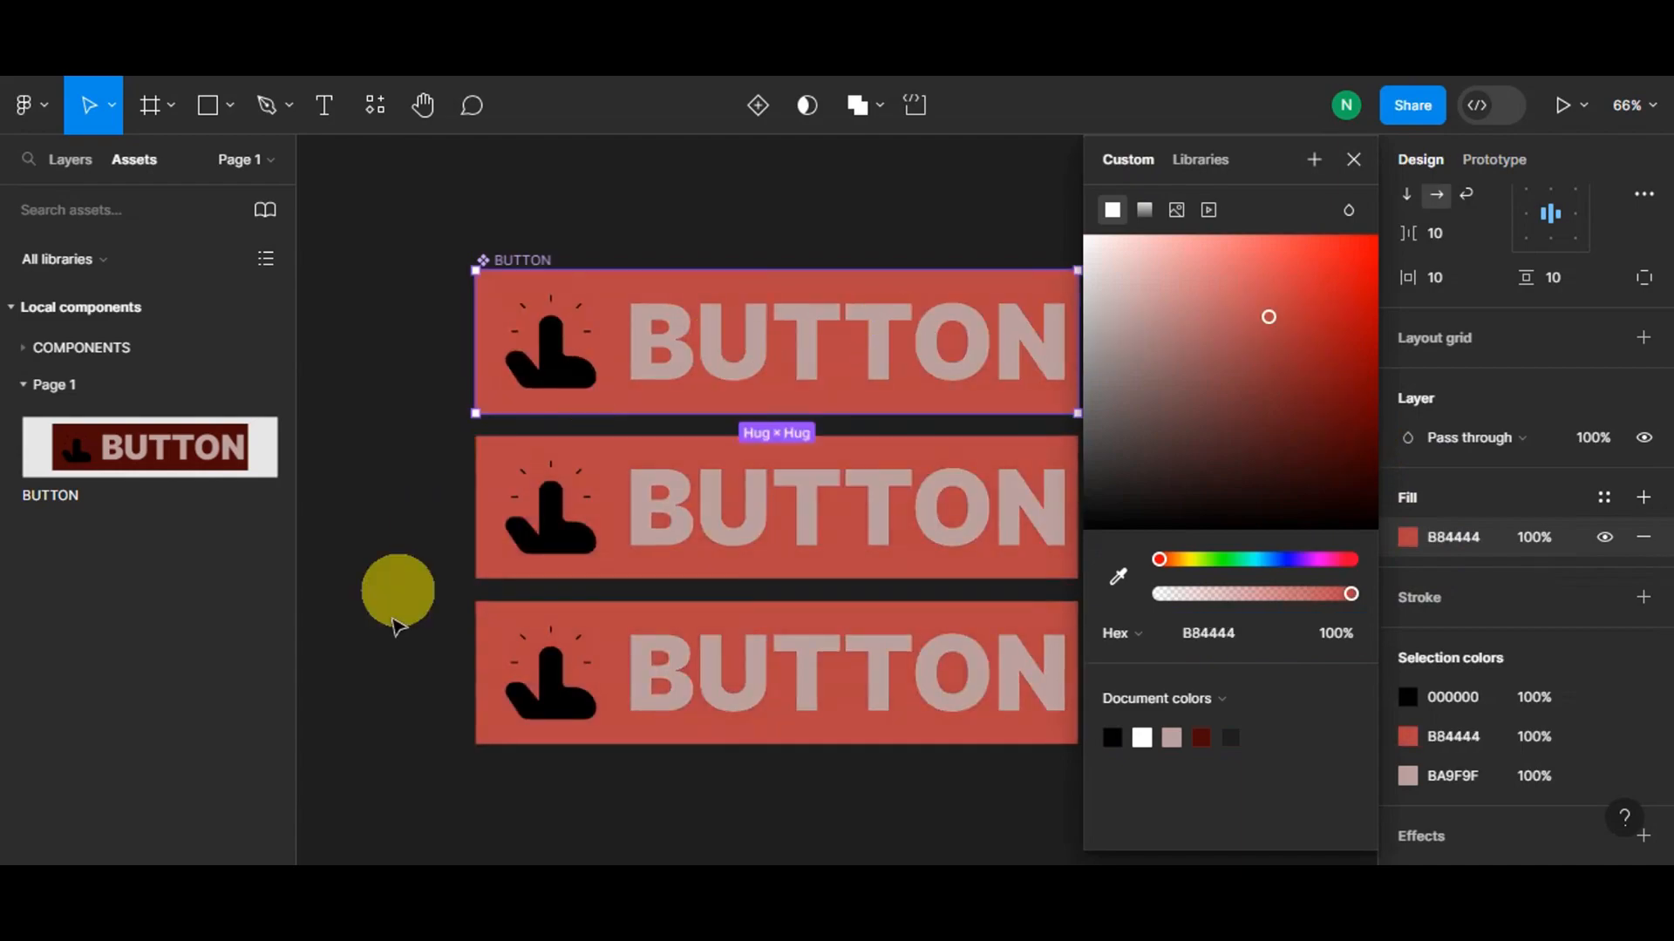
Step: Replace the text of the middle button instance with "CLICK"
click(122, 446)
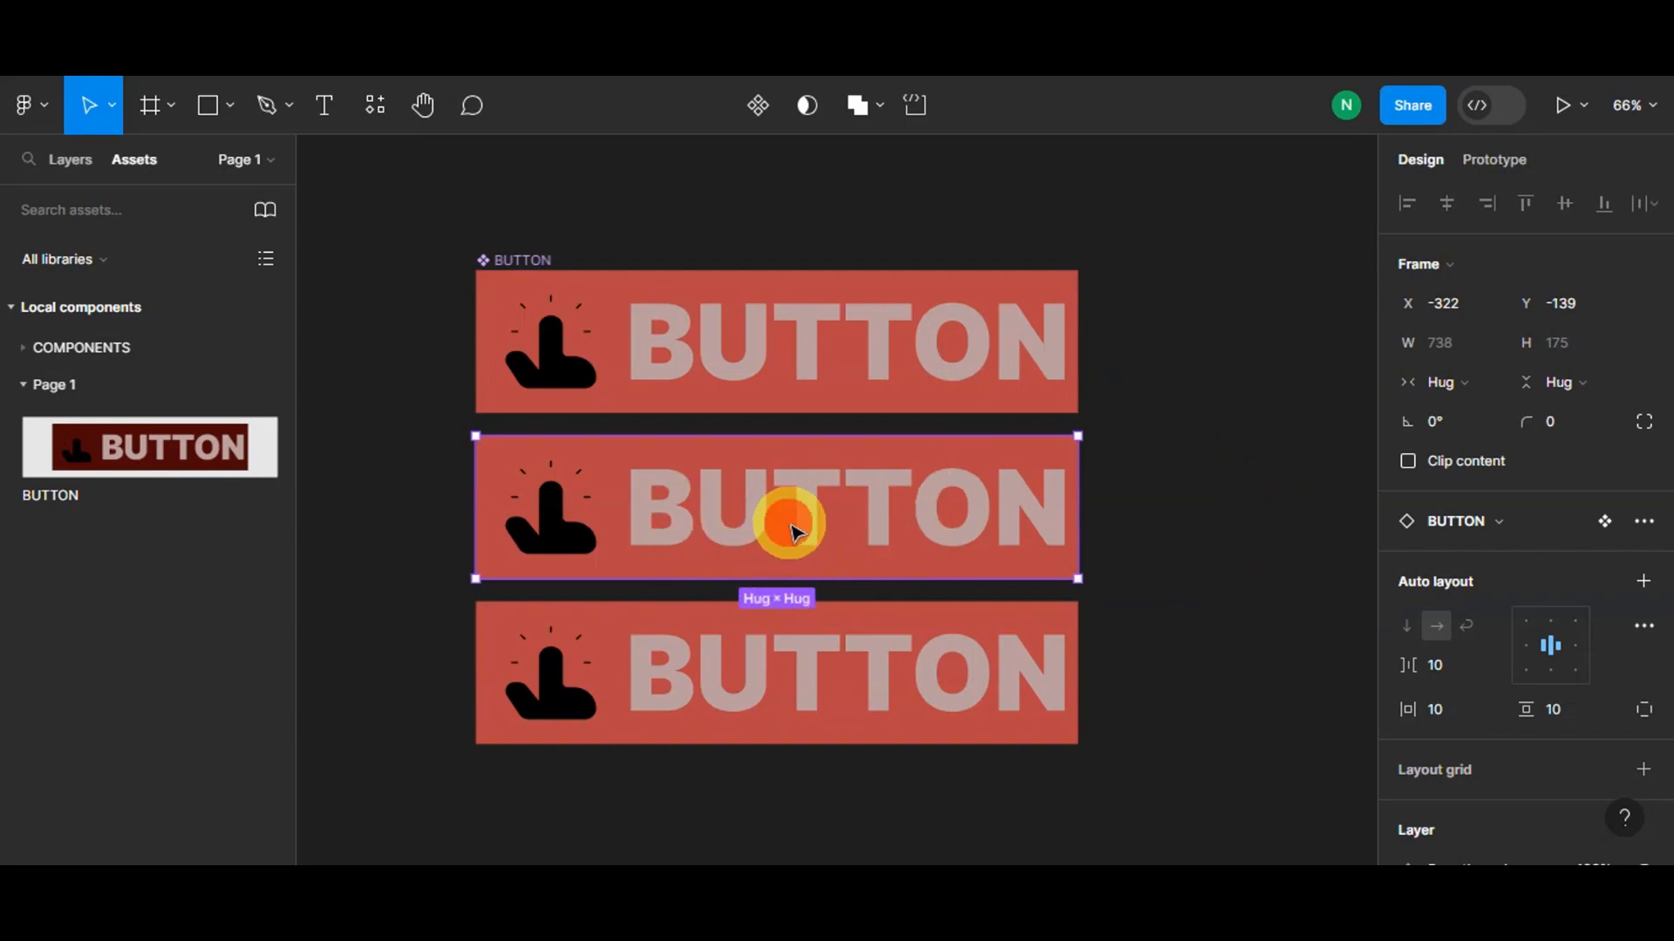
double_click(844, 489)
double_click(848, 493)
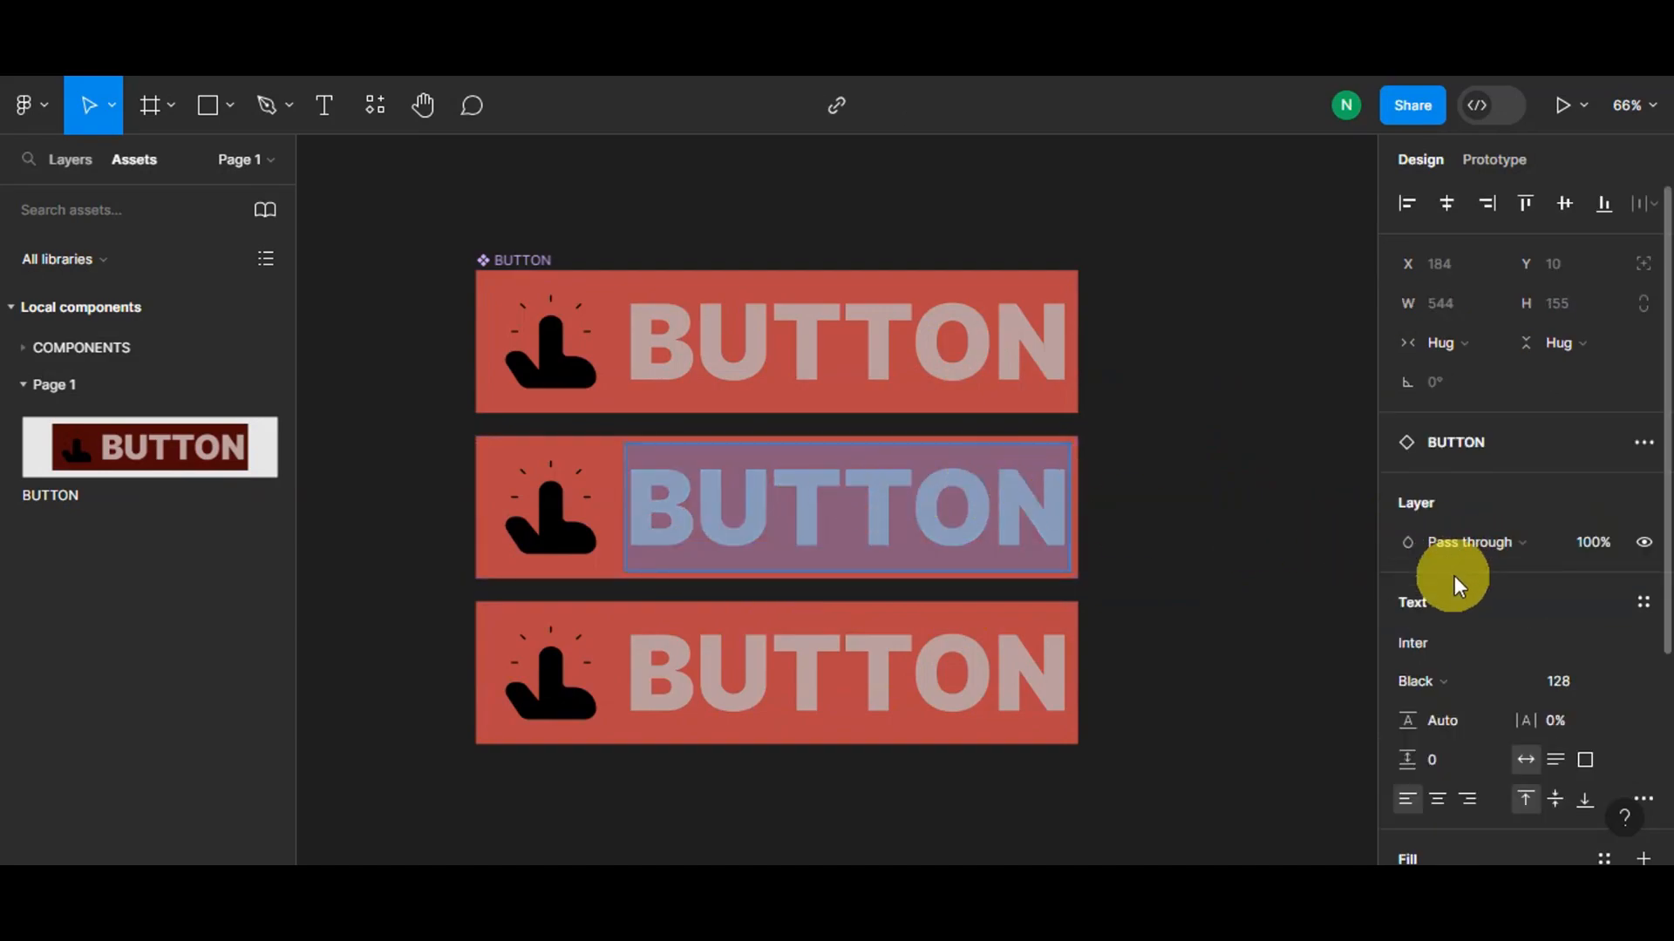
scroll(1453, 576, down, 4)
scroll(1487, 366, up, 3)
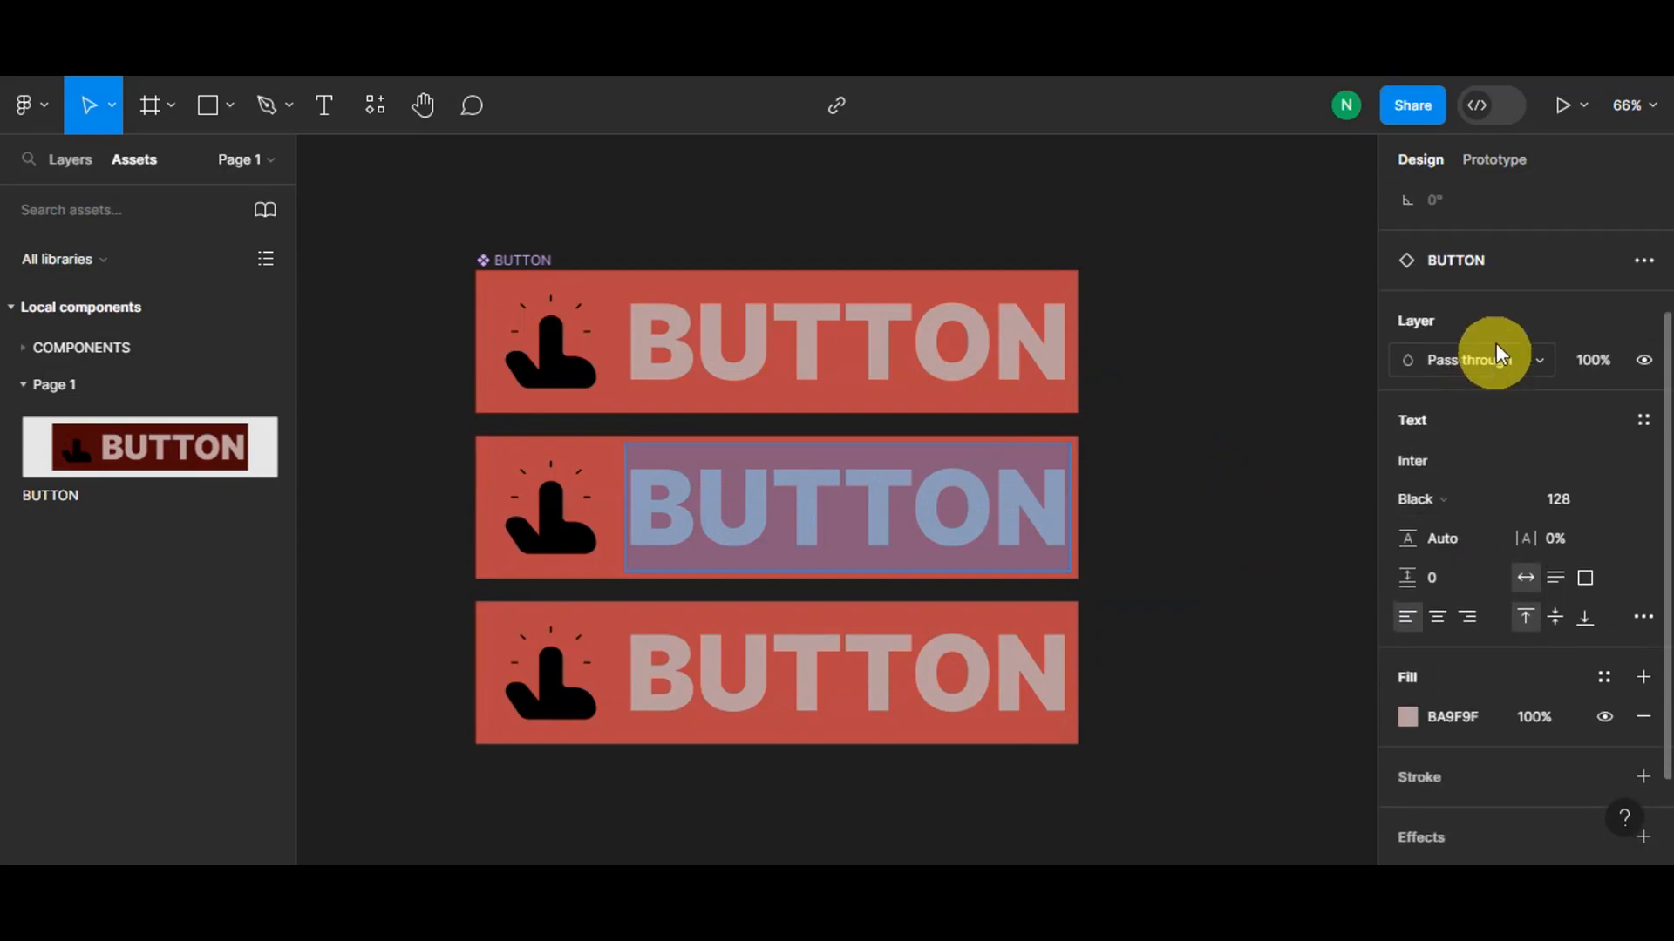
click(987, 504)
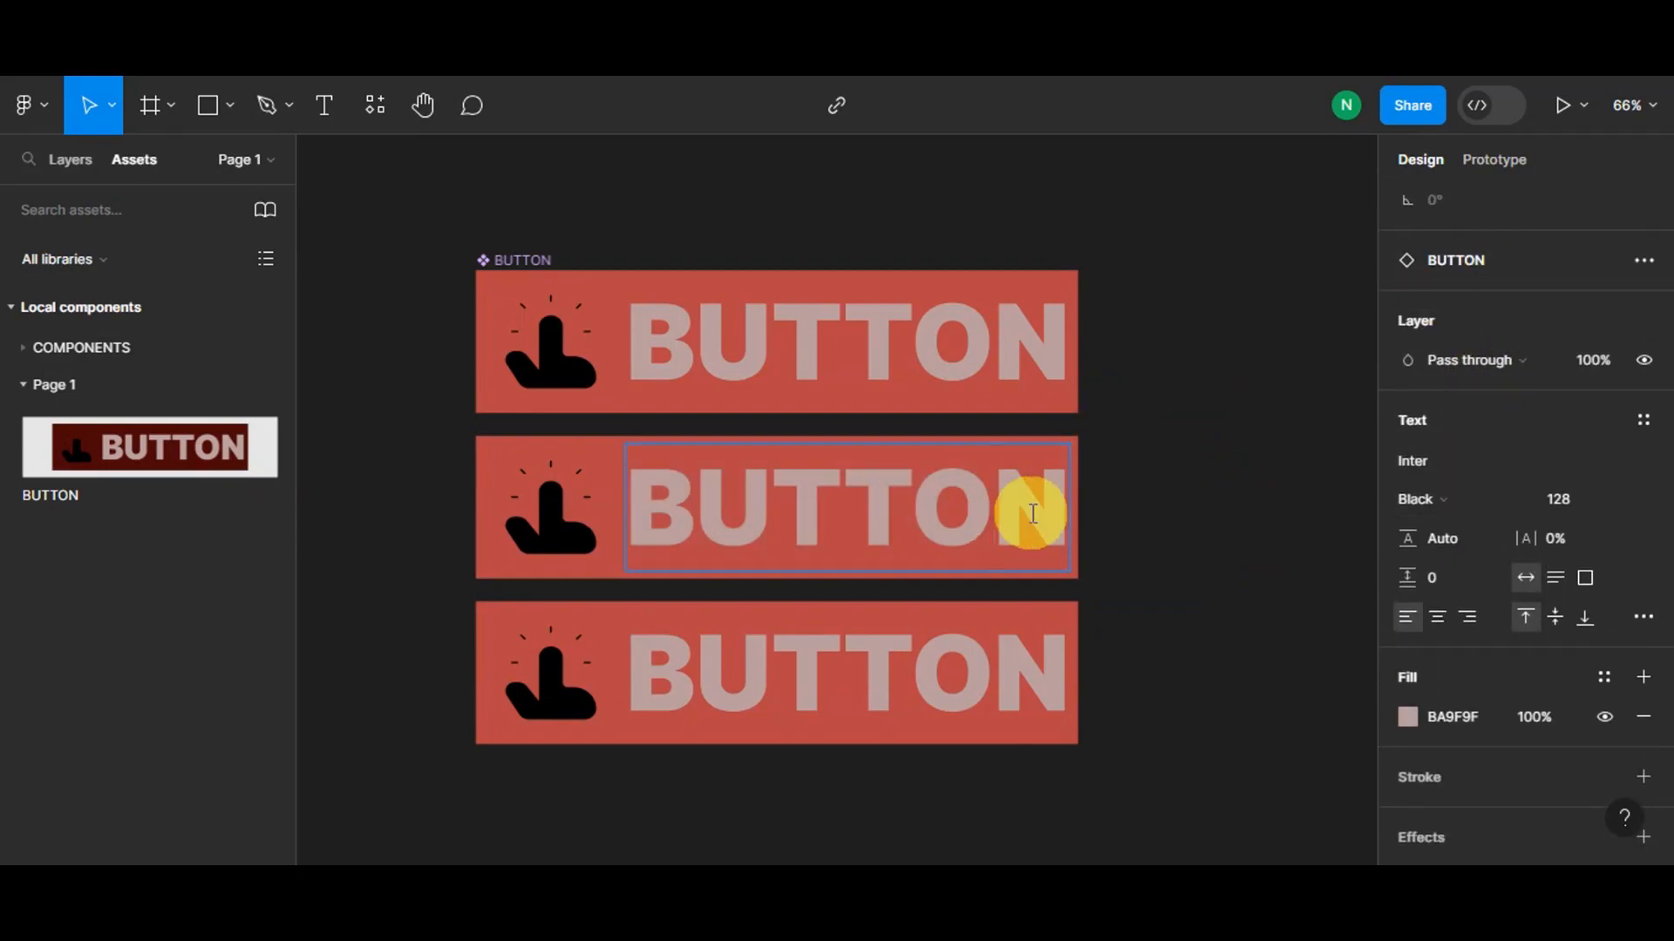
key(BackSpace)
key(ctrl+a)
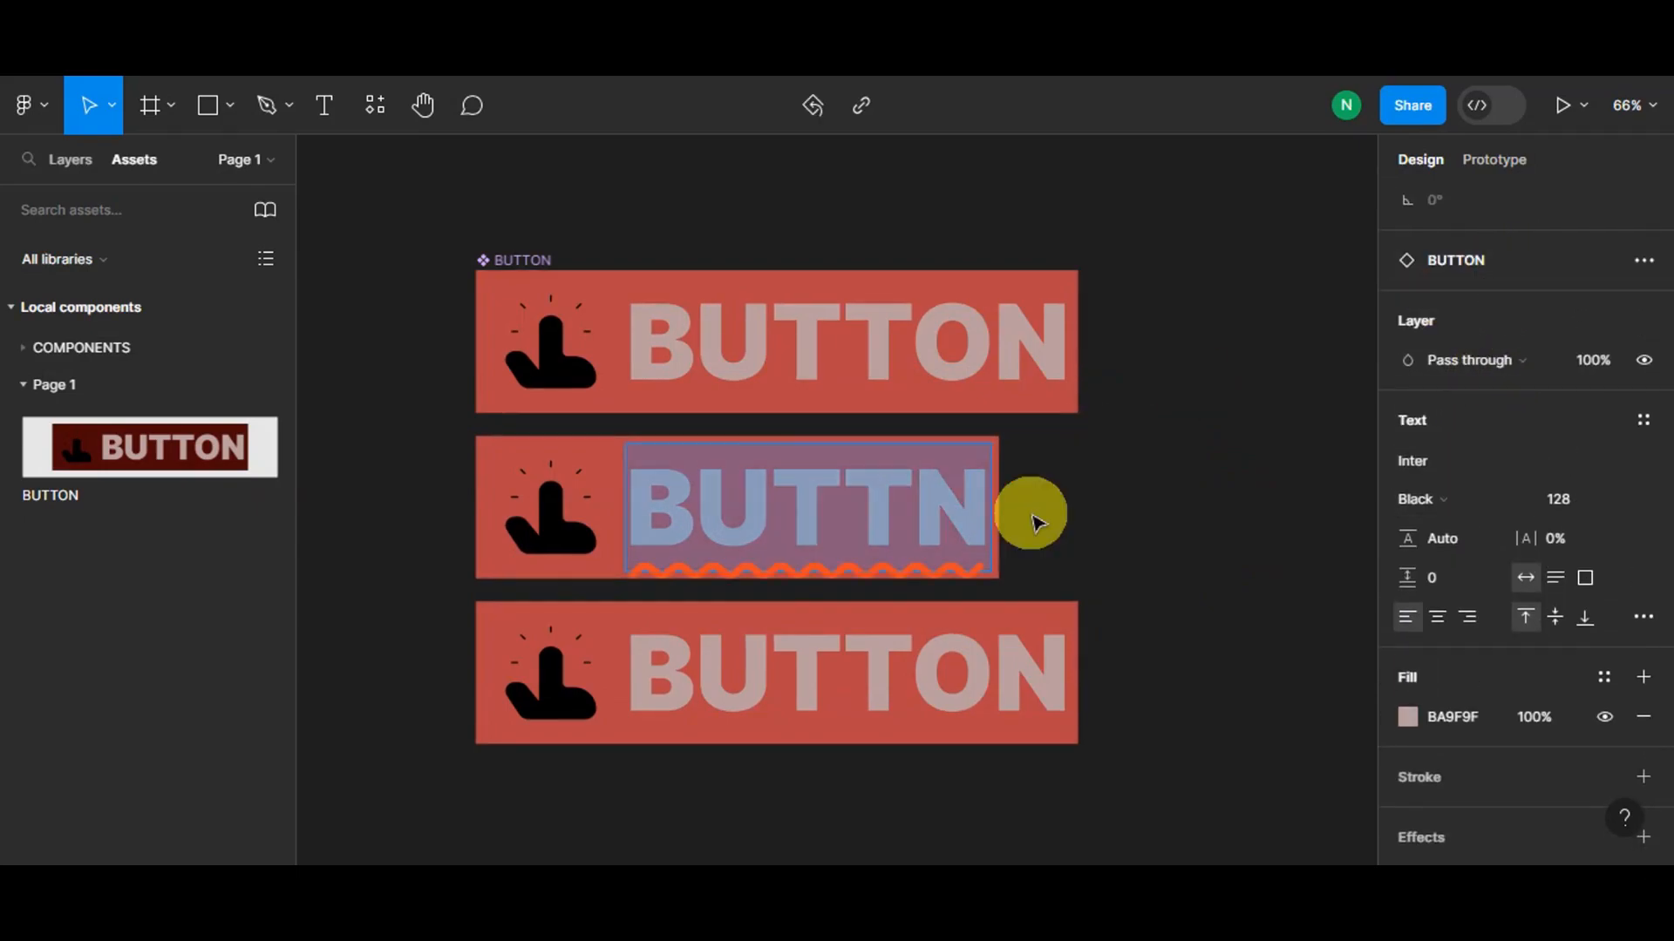
text(CLICK)
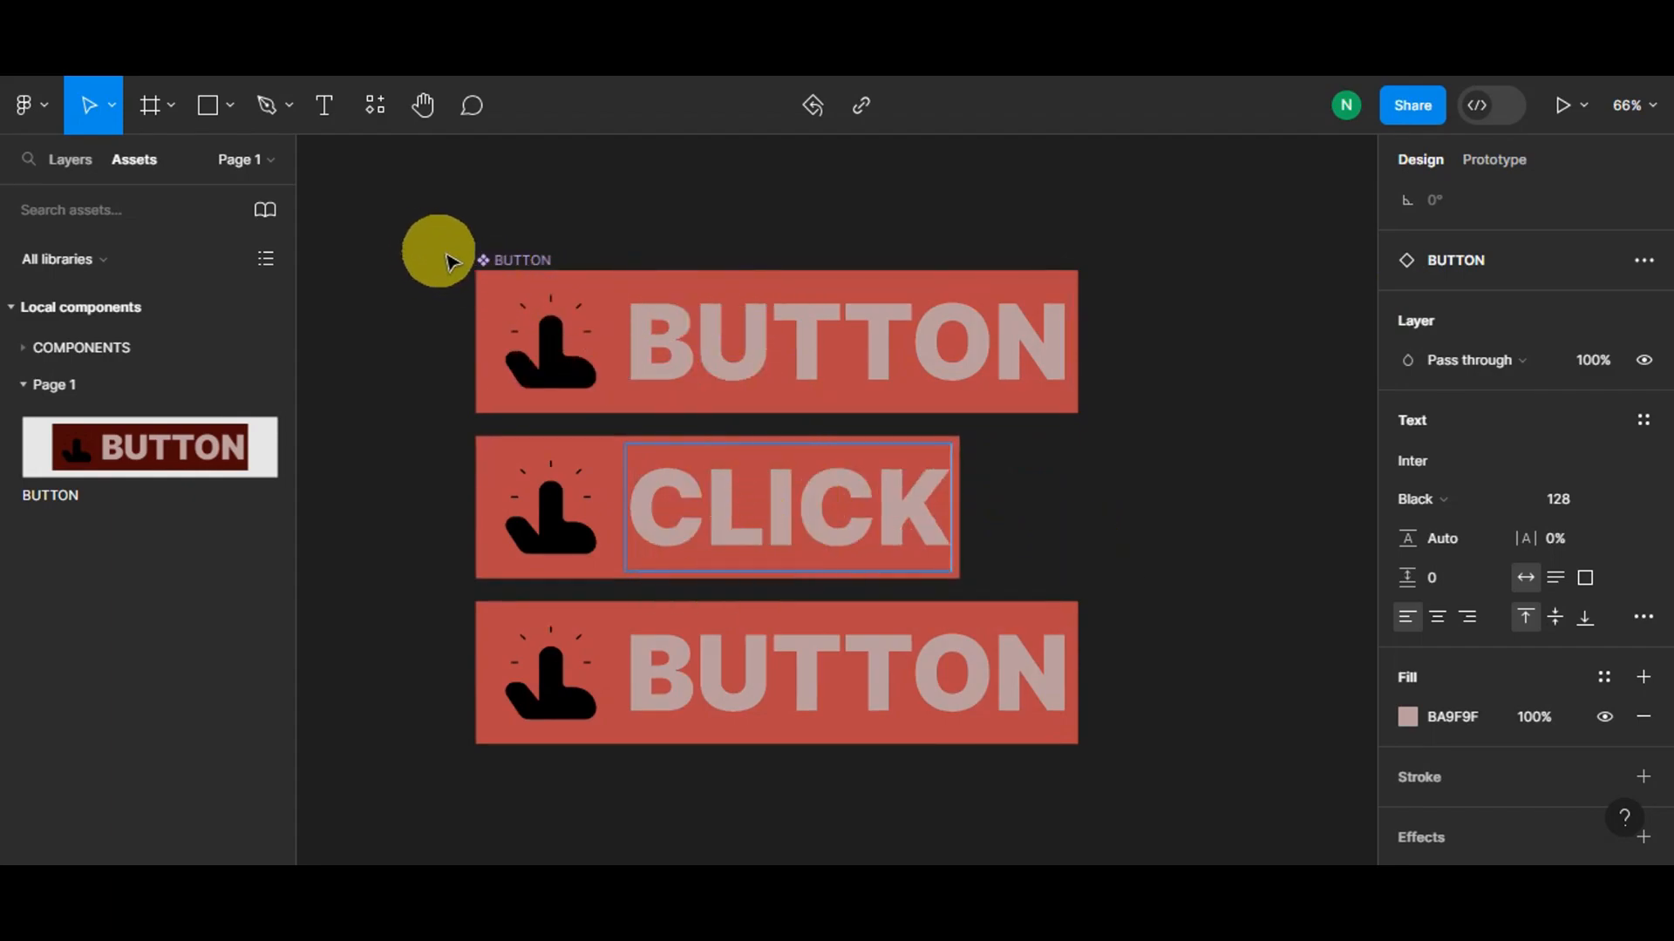
key(Escape)
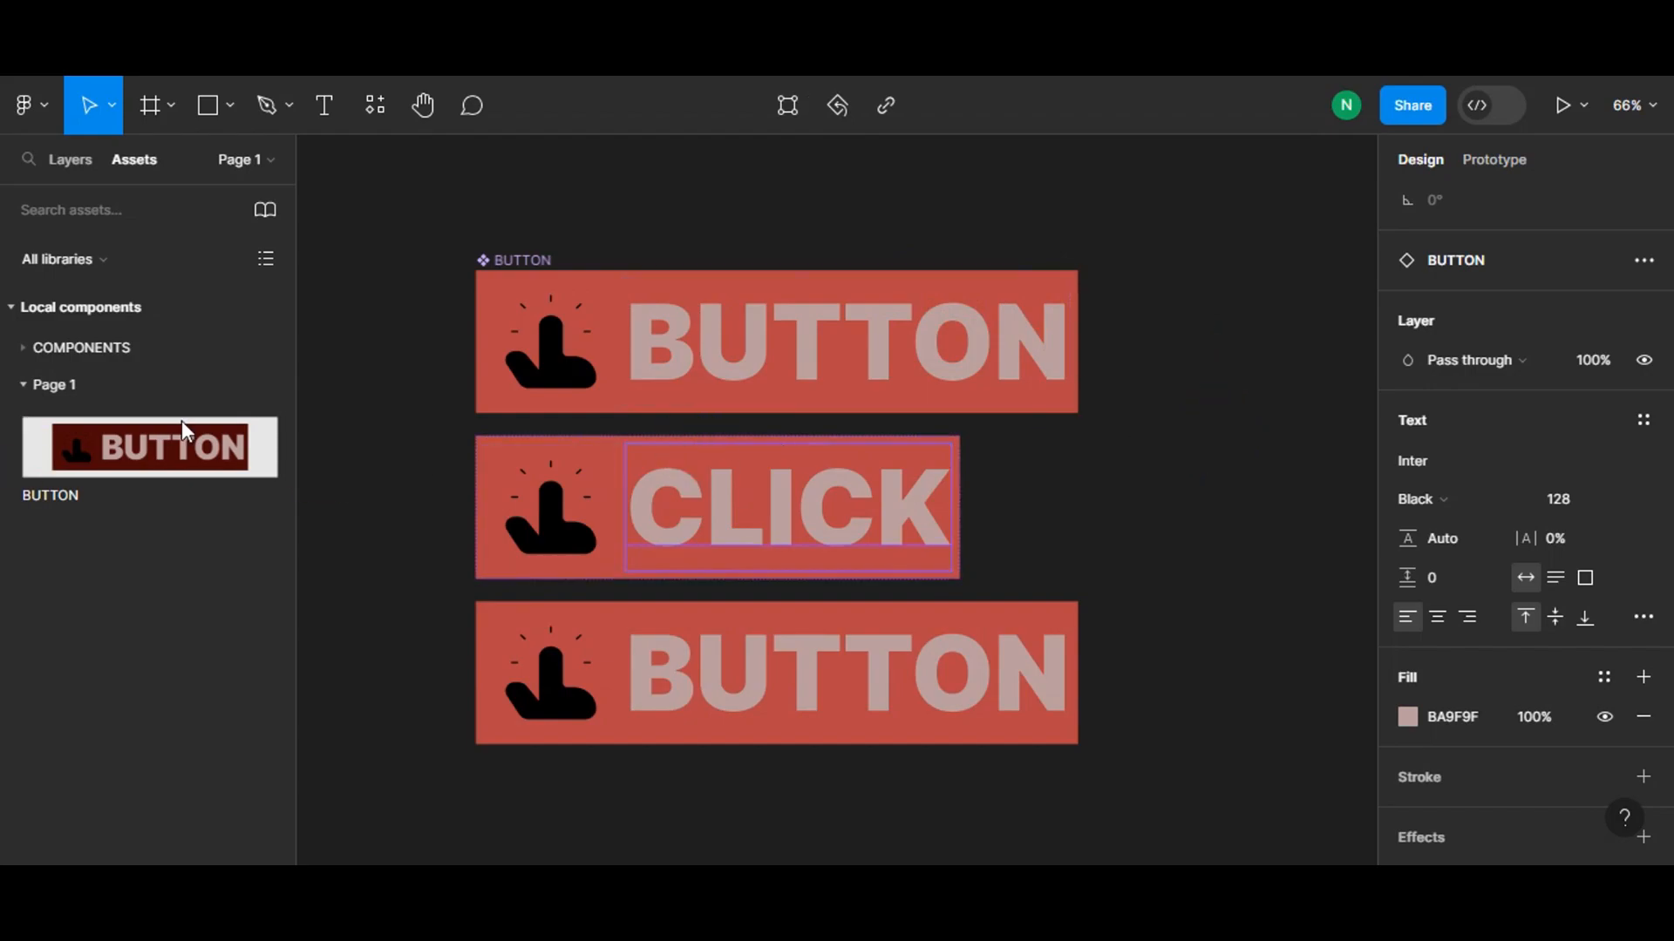
Step: Create a Boolean property named "has left icon" with the value True on the main BUTTON component
click(1029, 370)
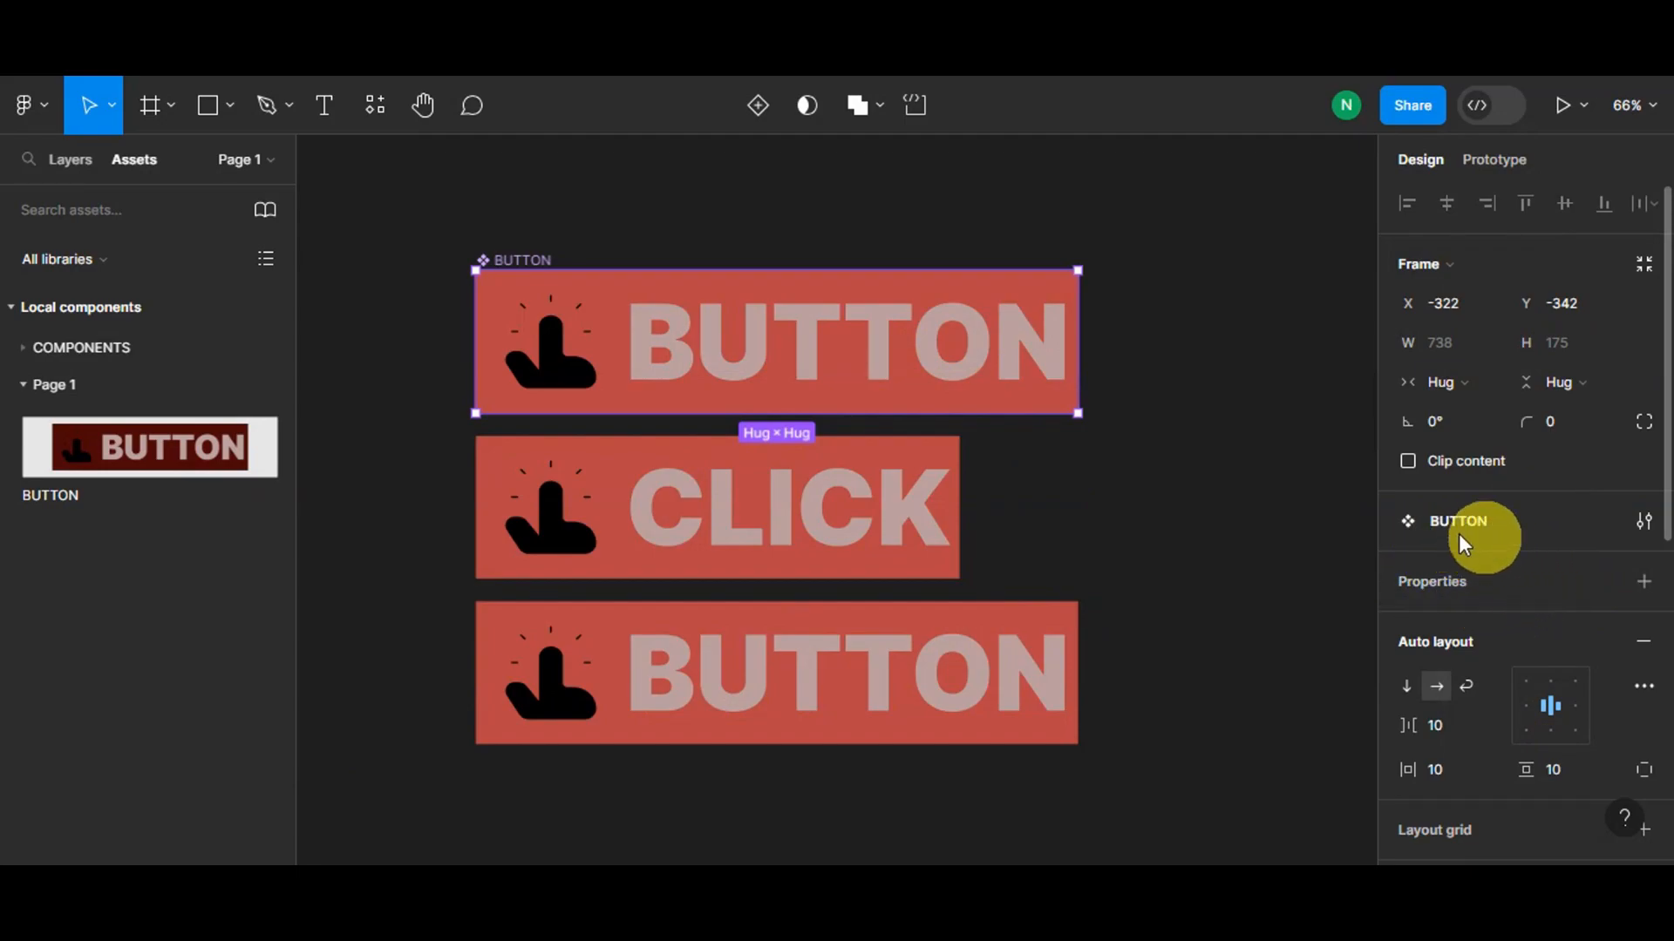
click(1644, 582)
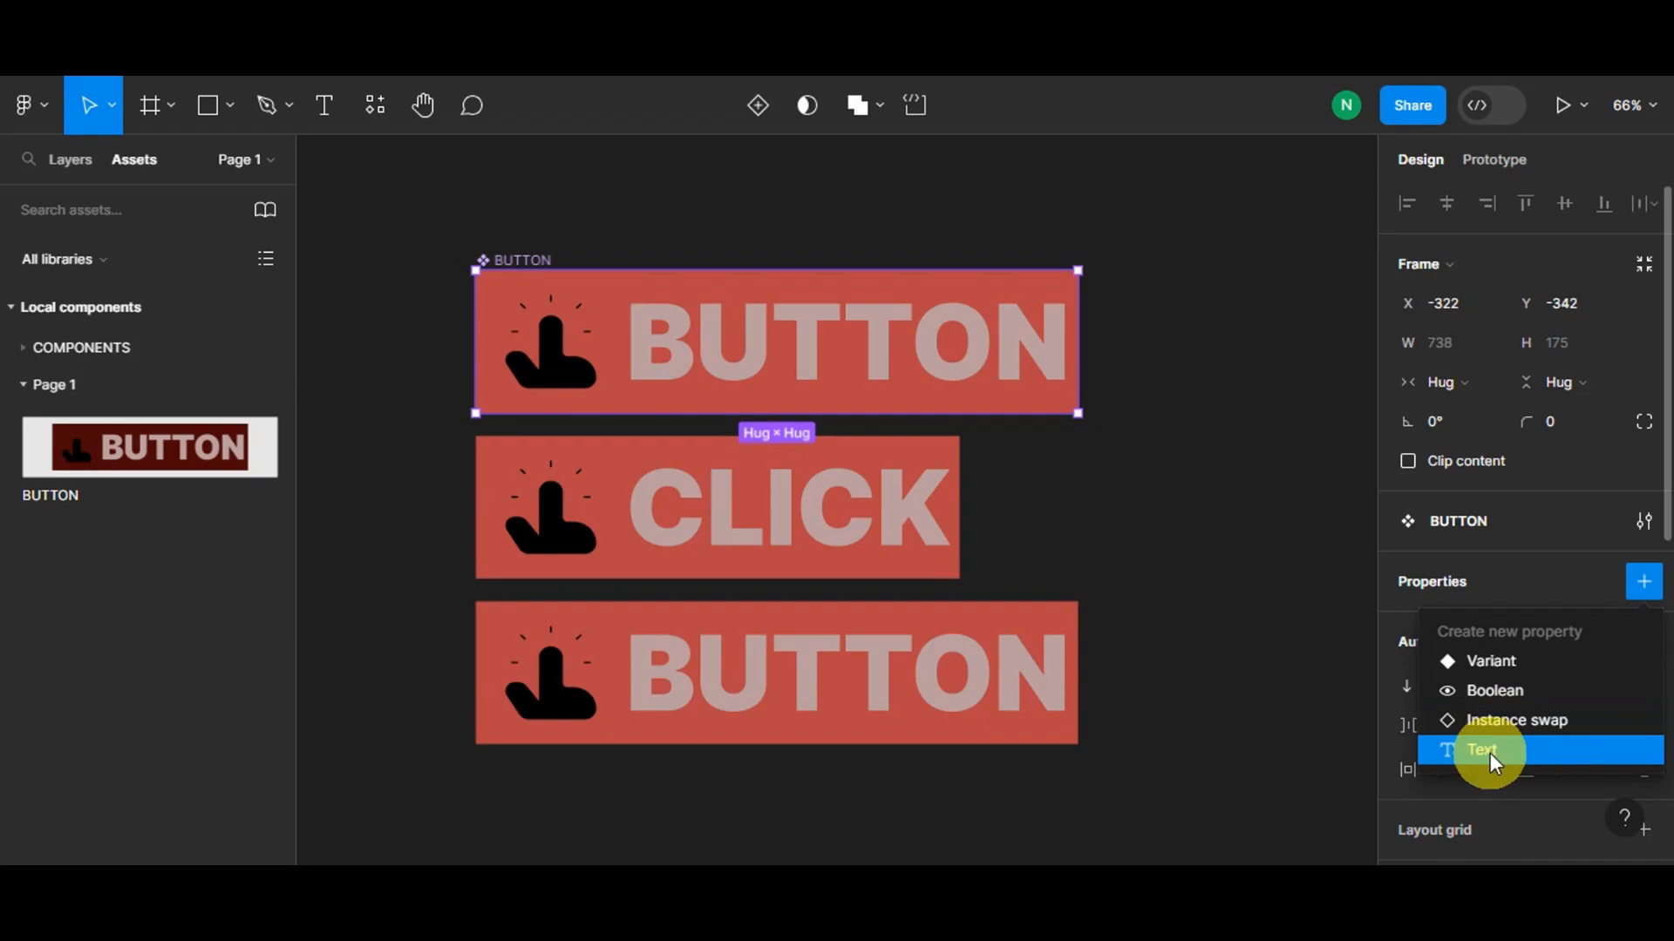
click(1499, 690)
key(BackSpace)
text(HAS LEFT ION)
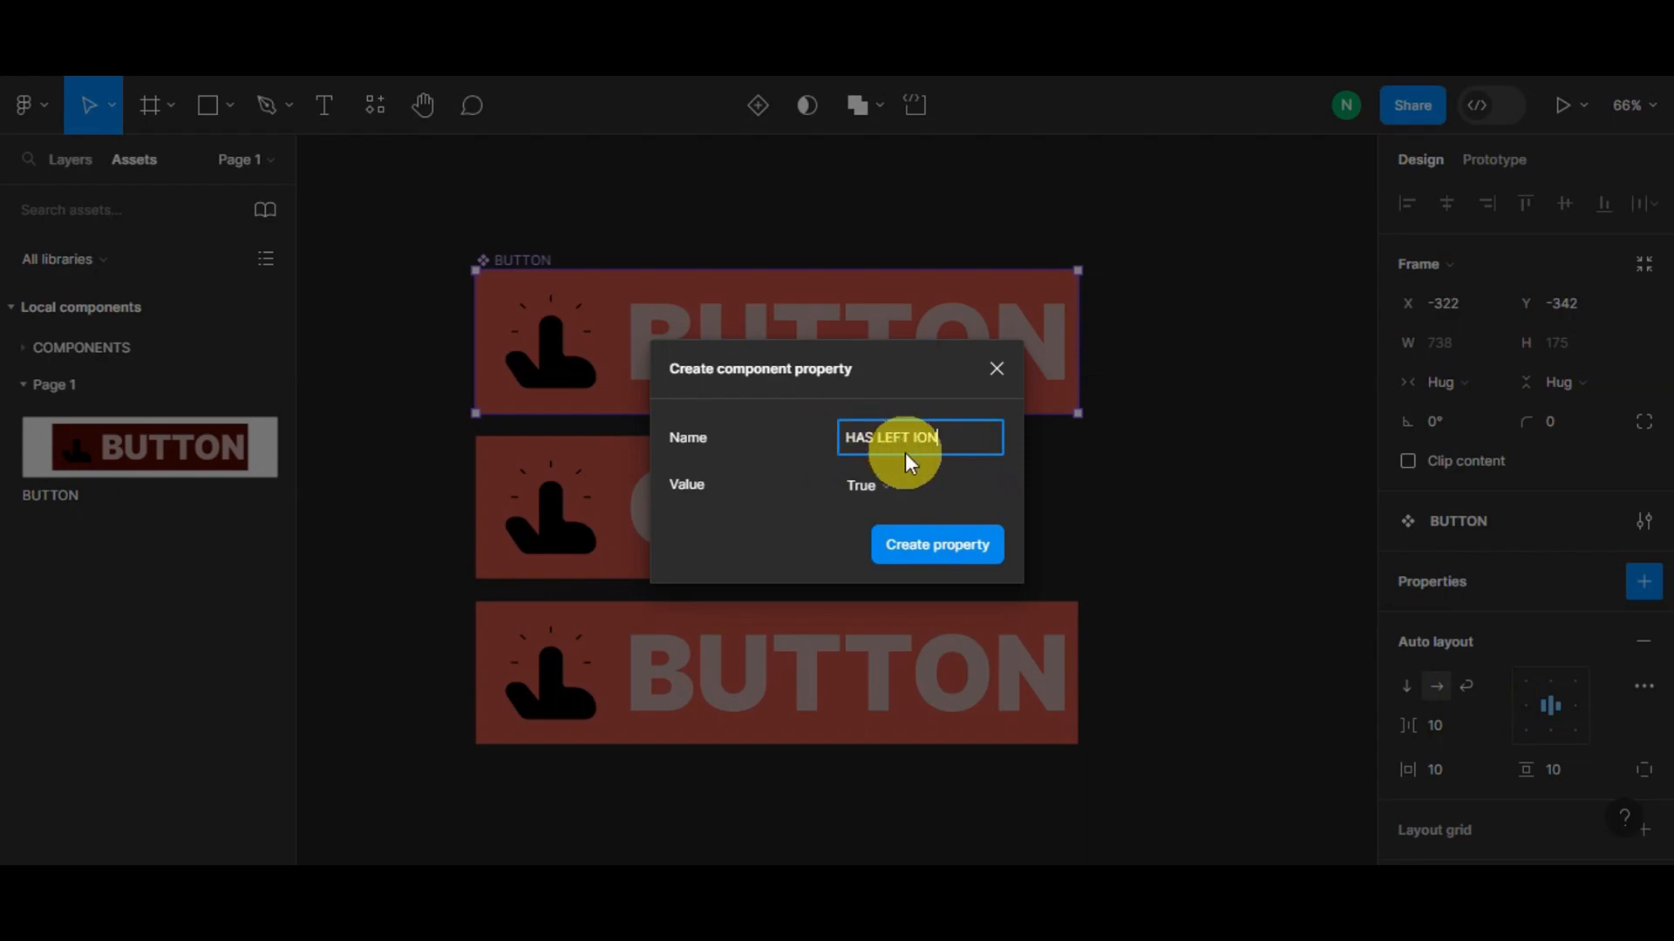
click(903, 480)
click(889, 483)
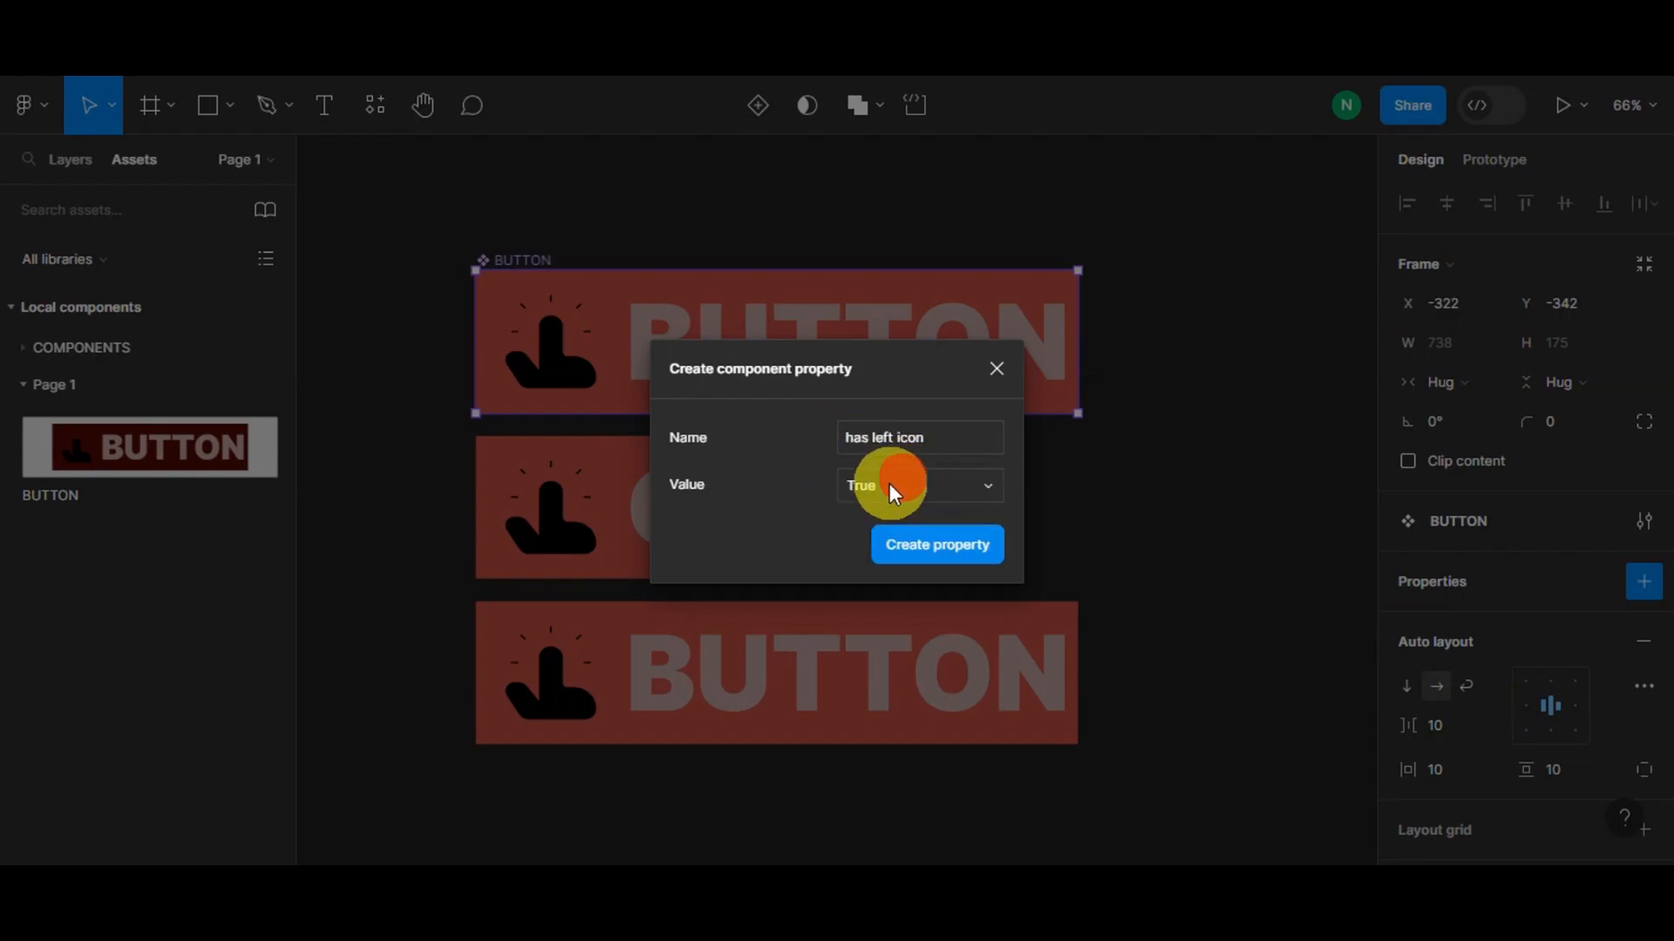
click(915, 547)
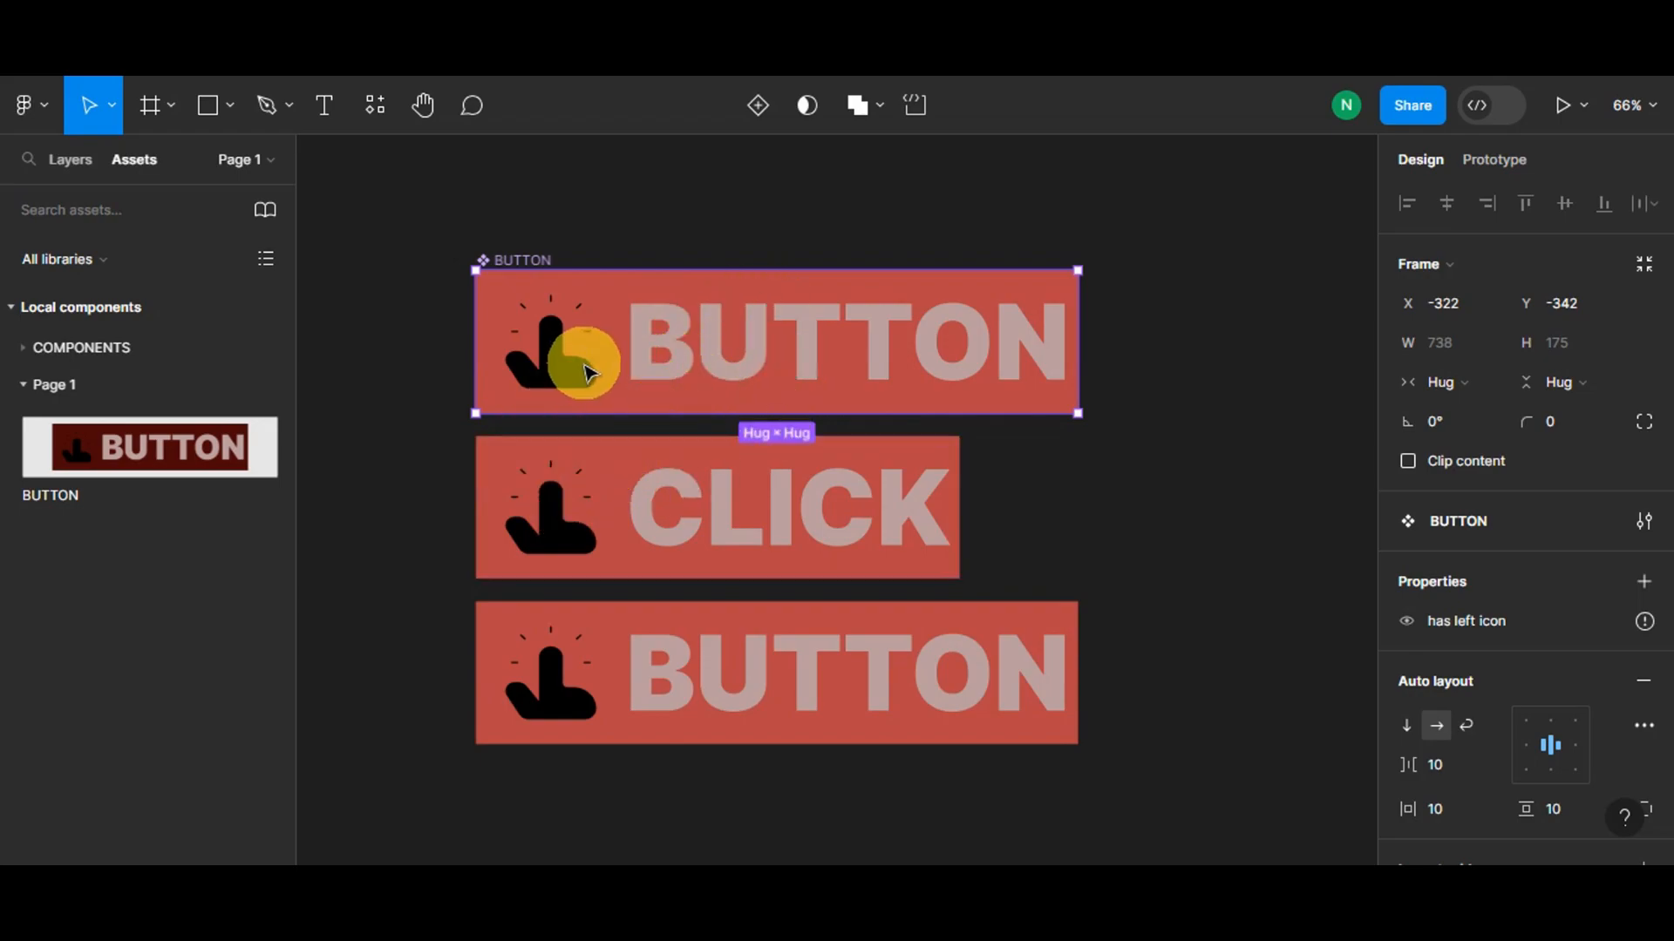
Step: Link the visibility of the hand-pointer icon layer in the main component to the "has left icon" property
key(Escape)
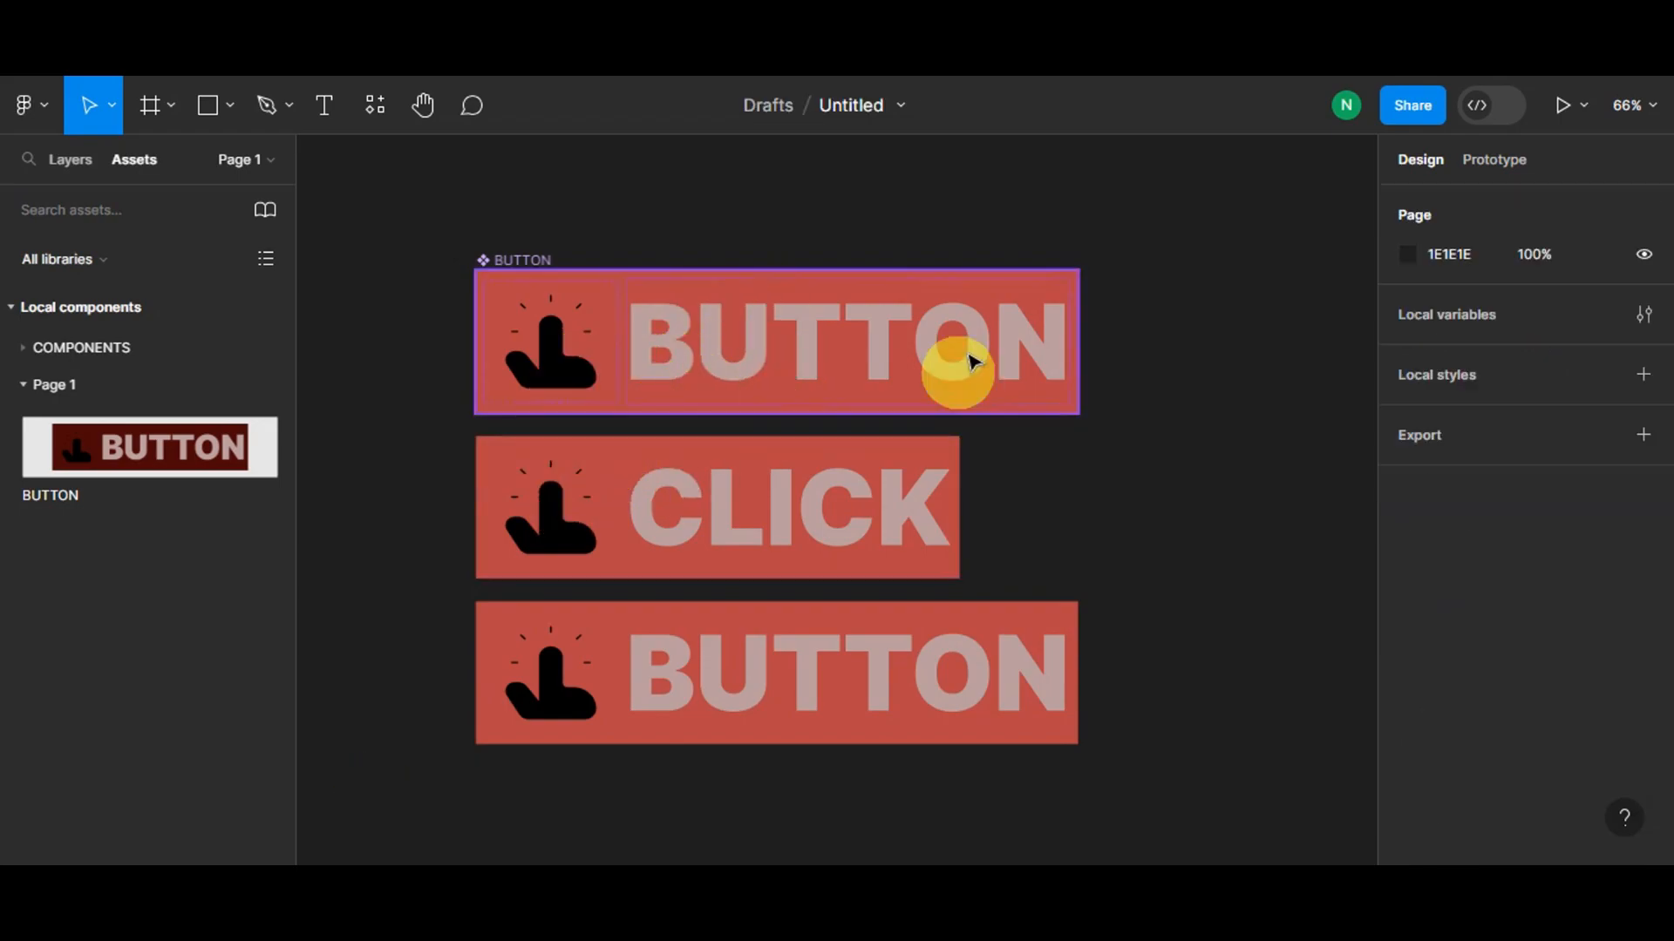
click(806, 294)
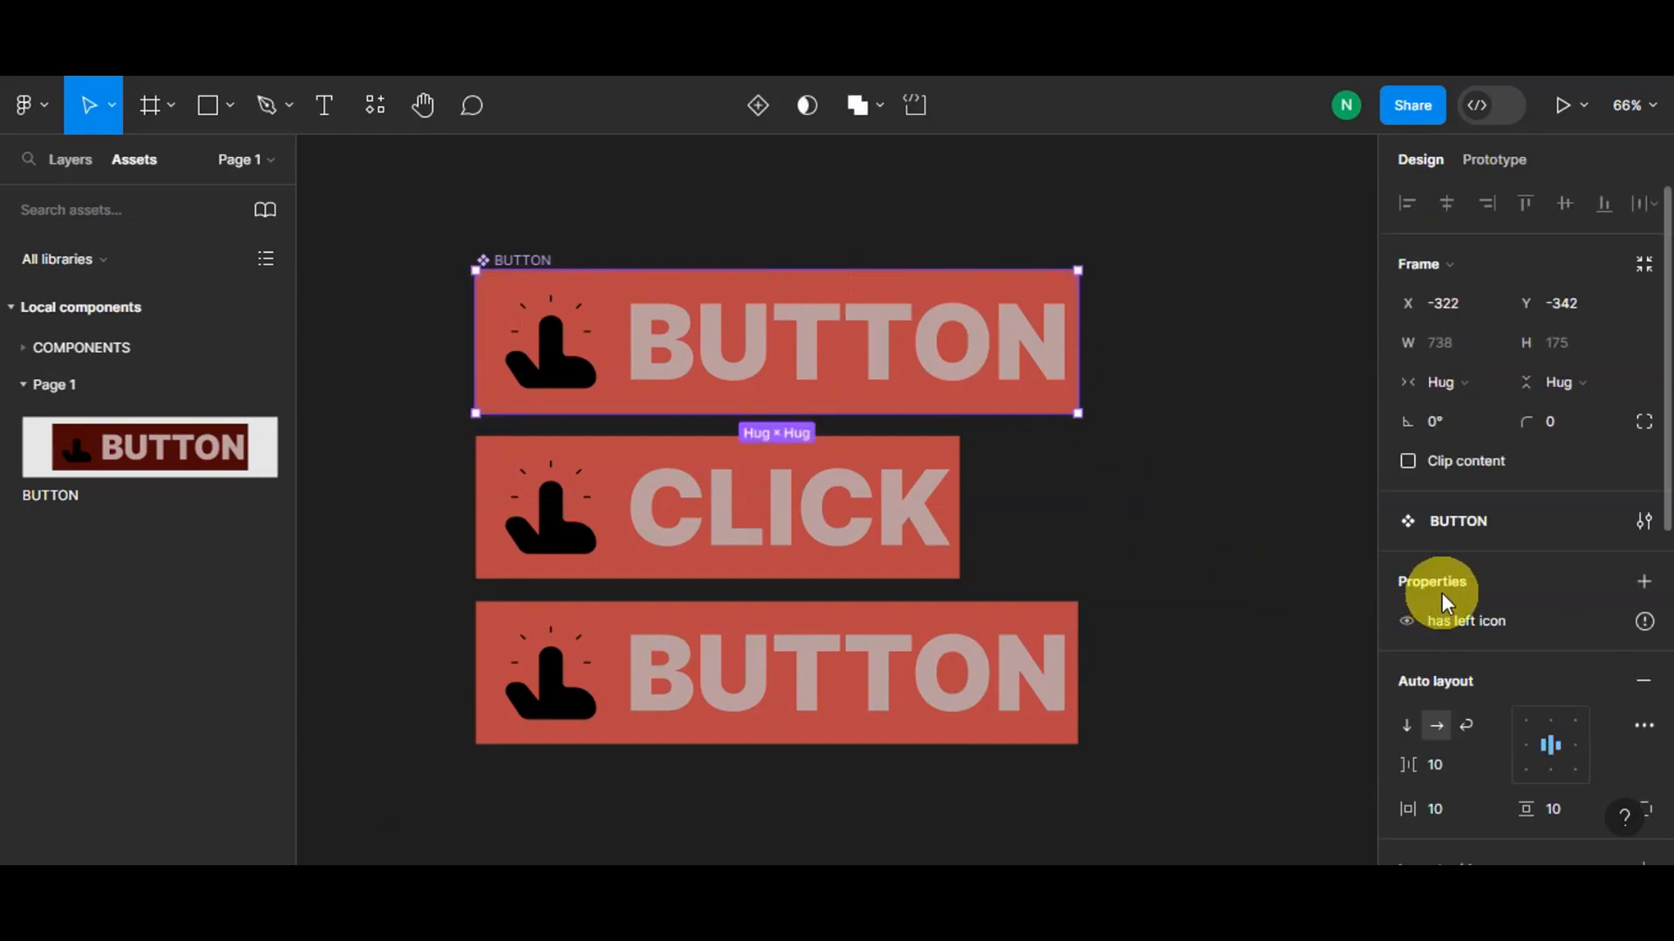
mouse_move(1421, 623)
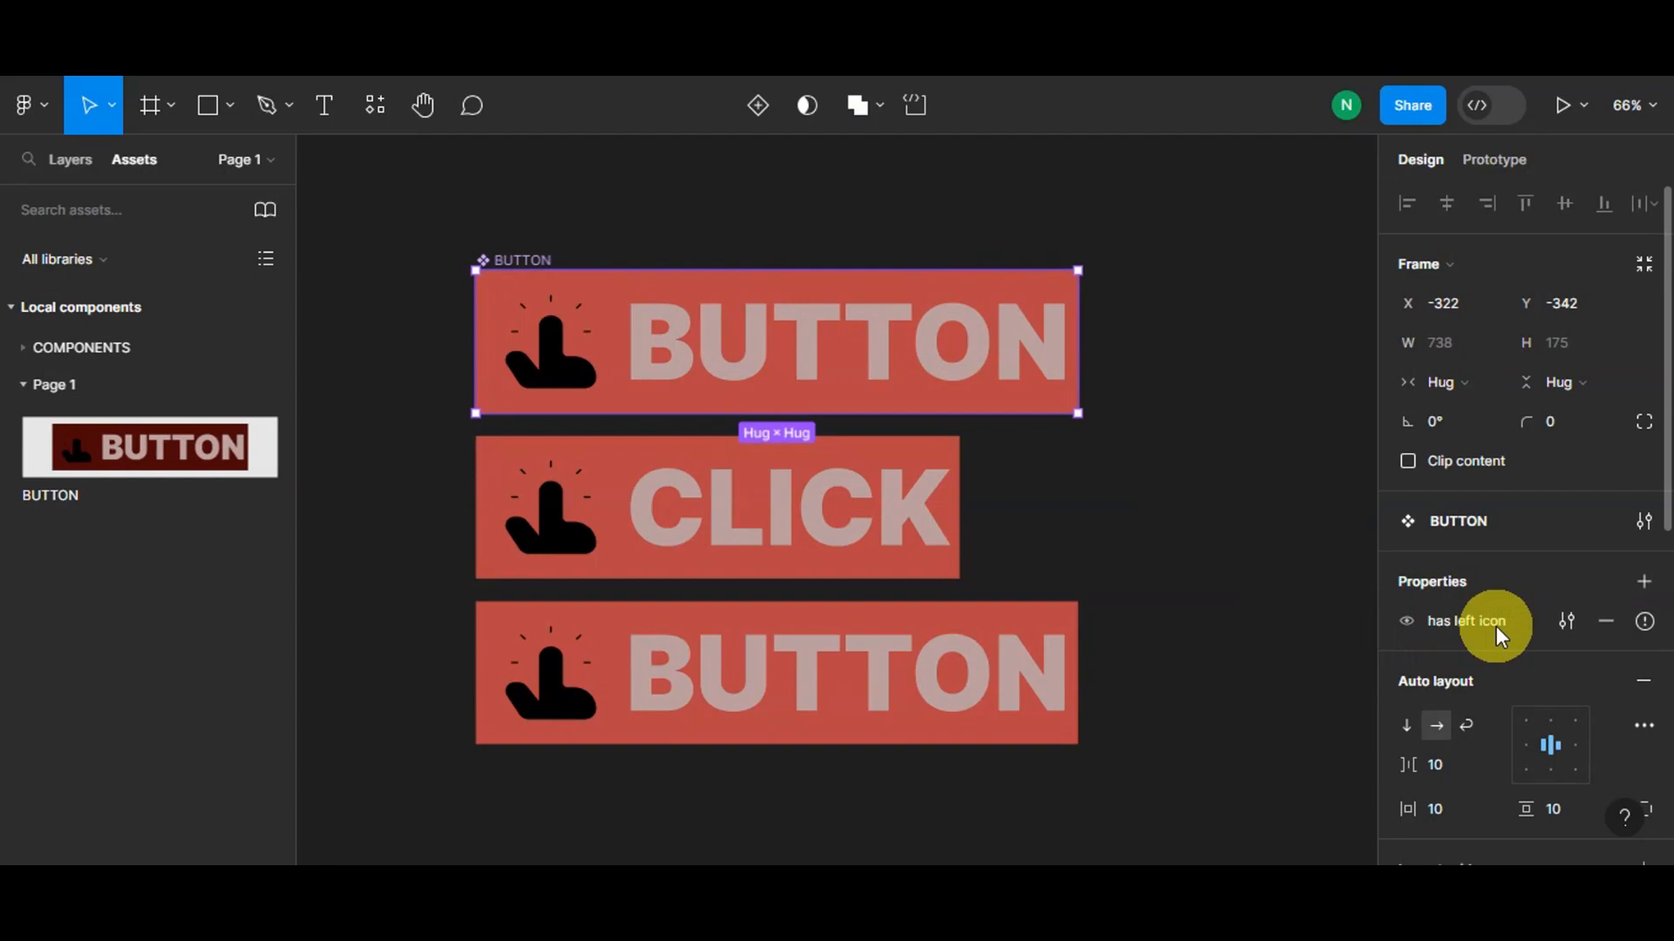
mouse_move(1643, 622)
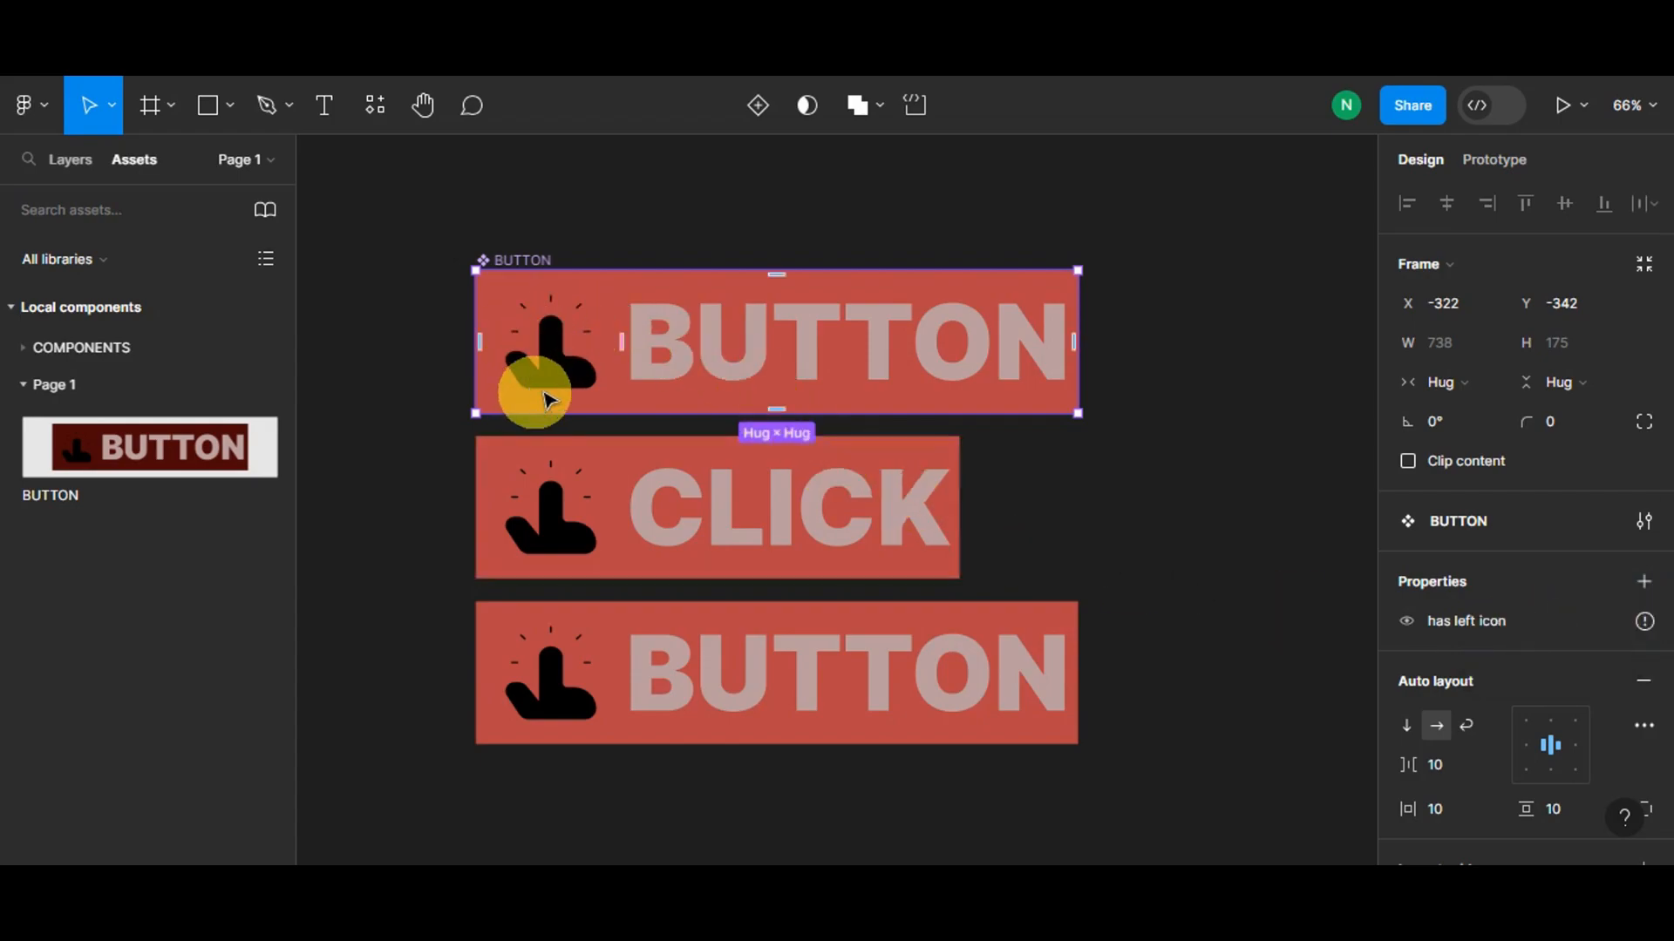
double_click(556, 358)
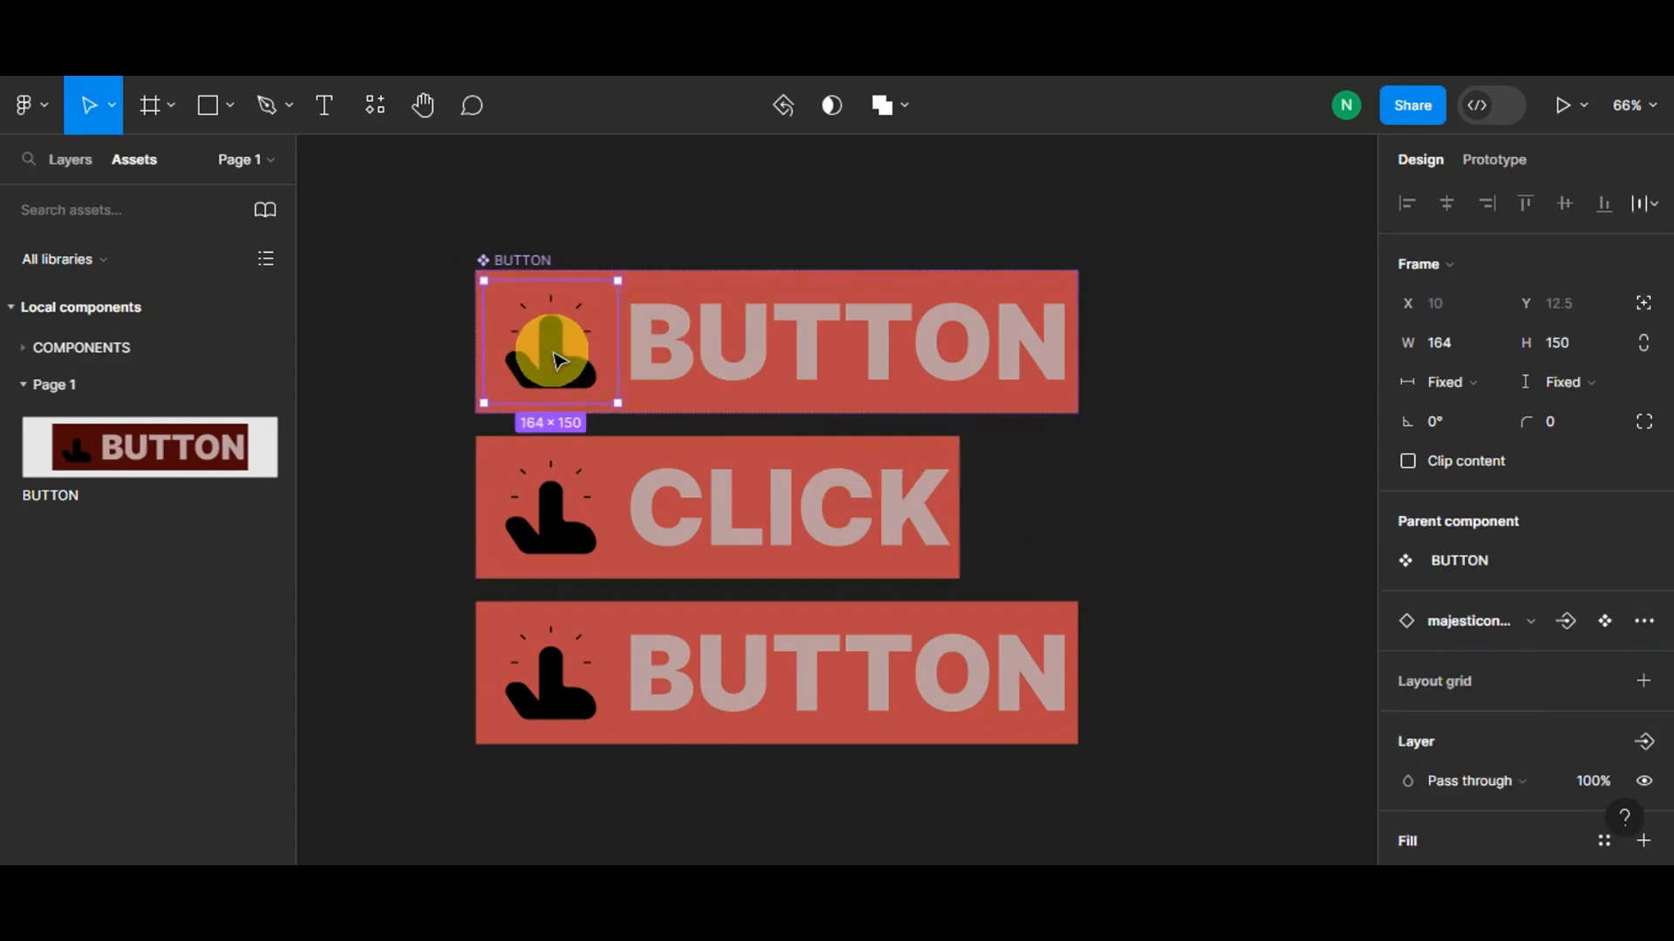
scroll(1487, 405, down, 3)
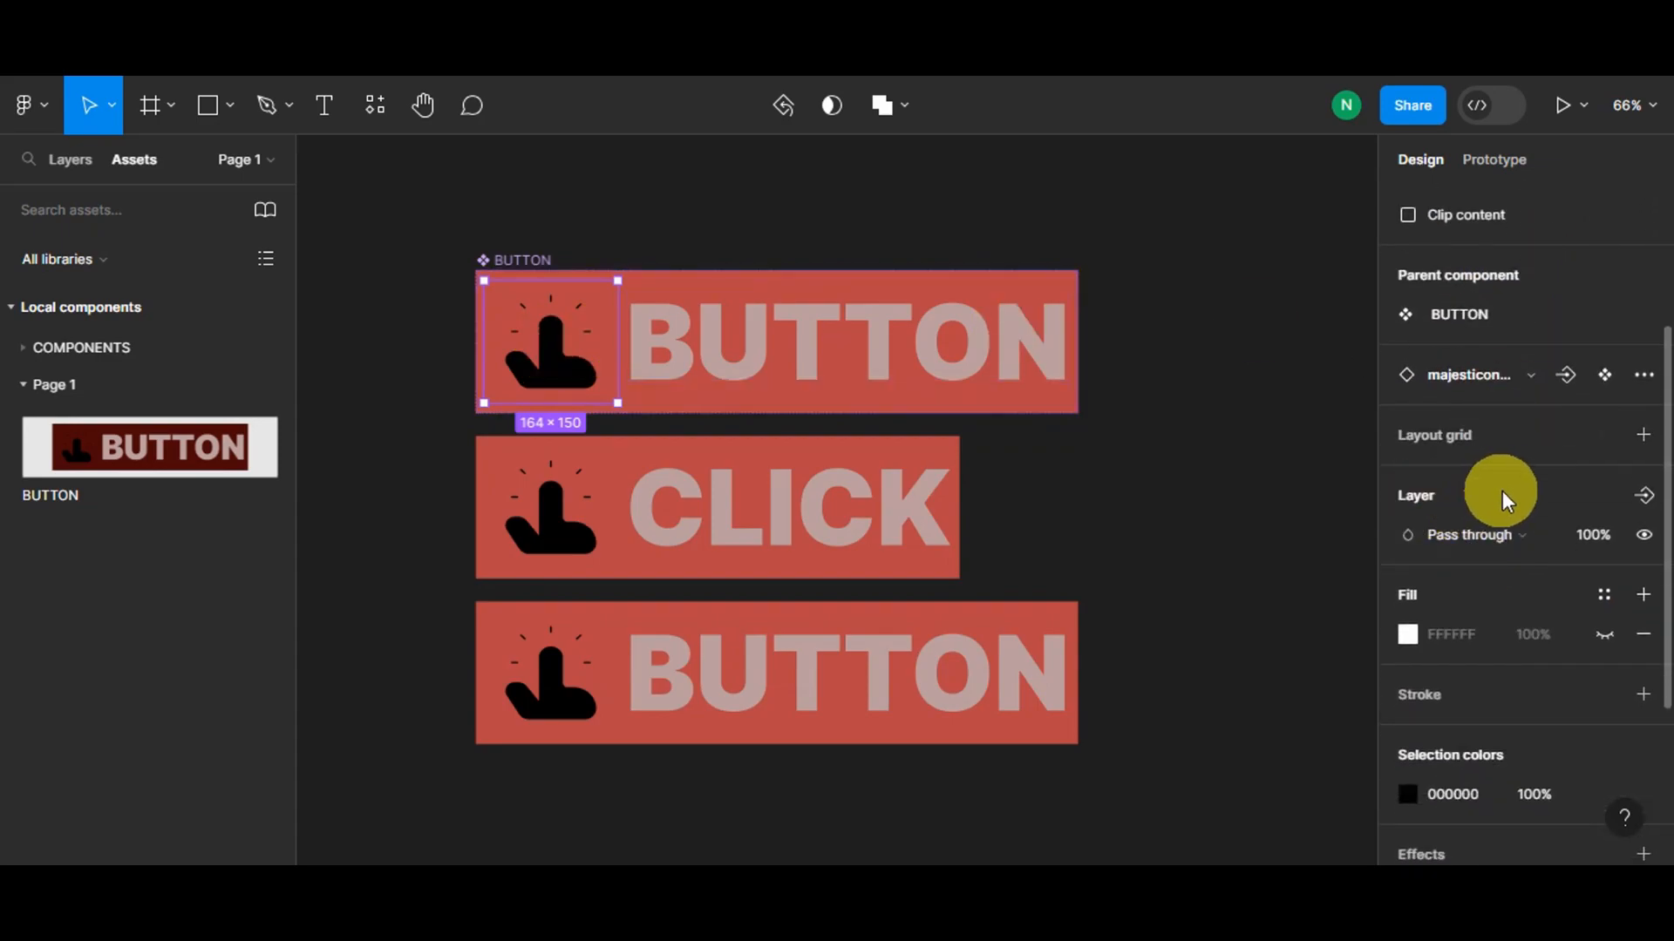
click(1644, 495)
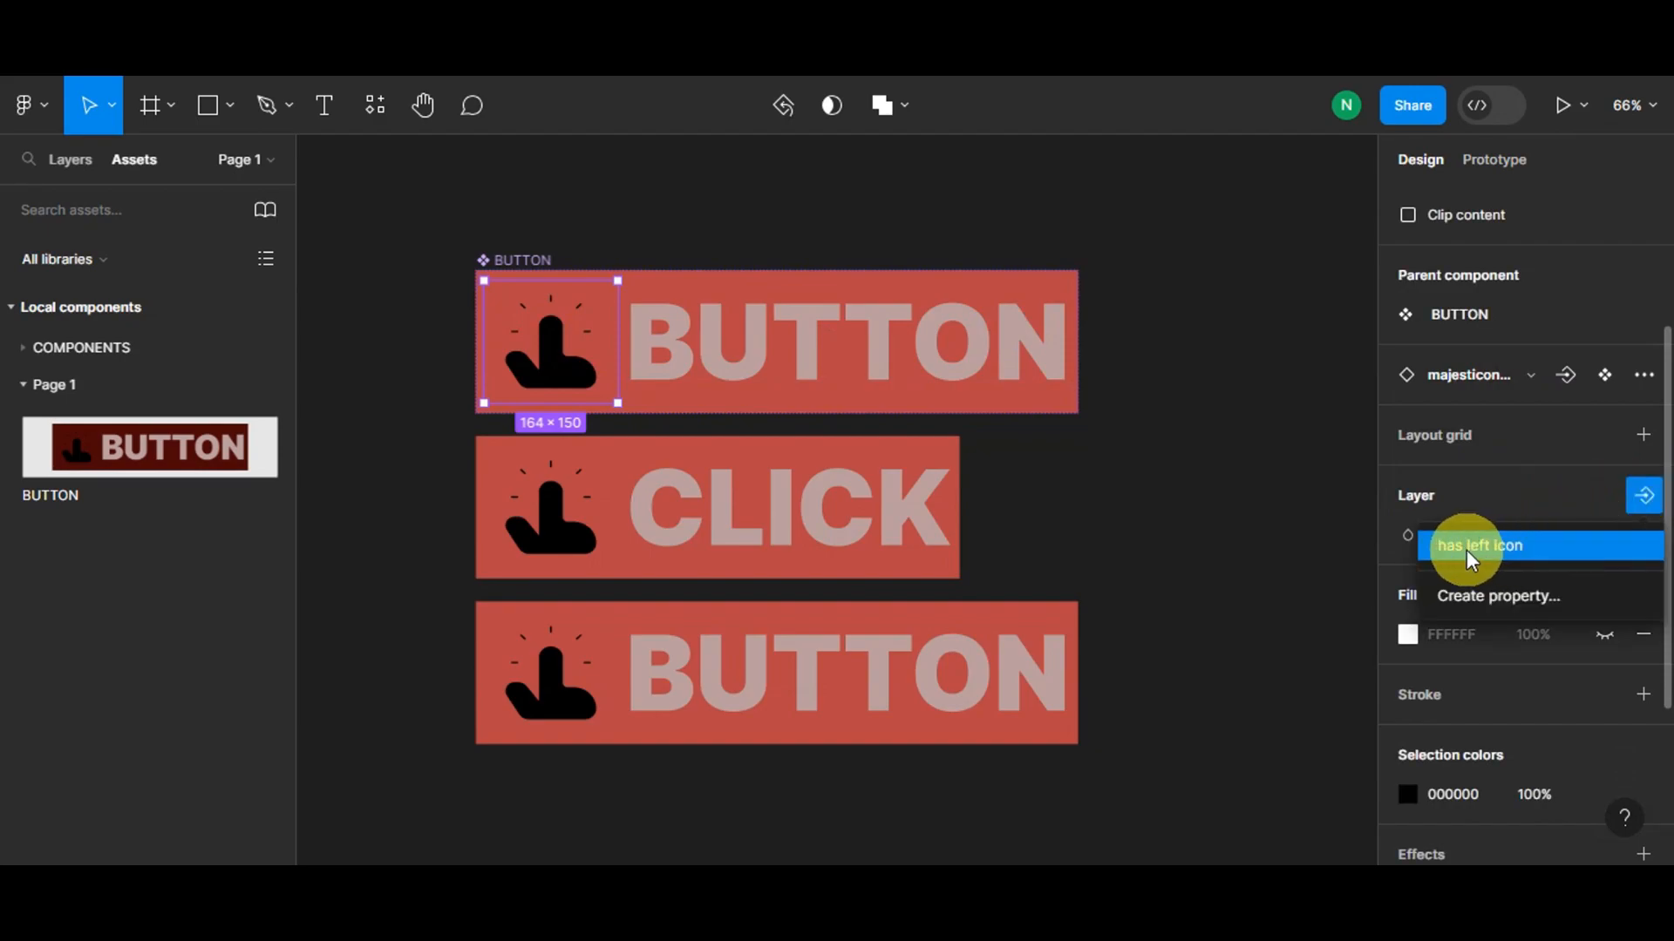
click(1497, 552)
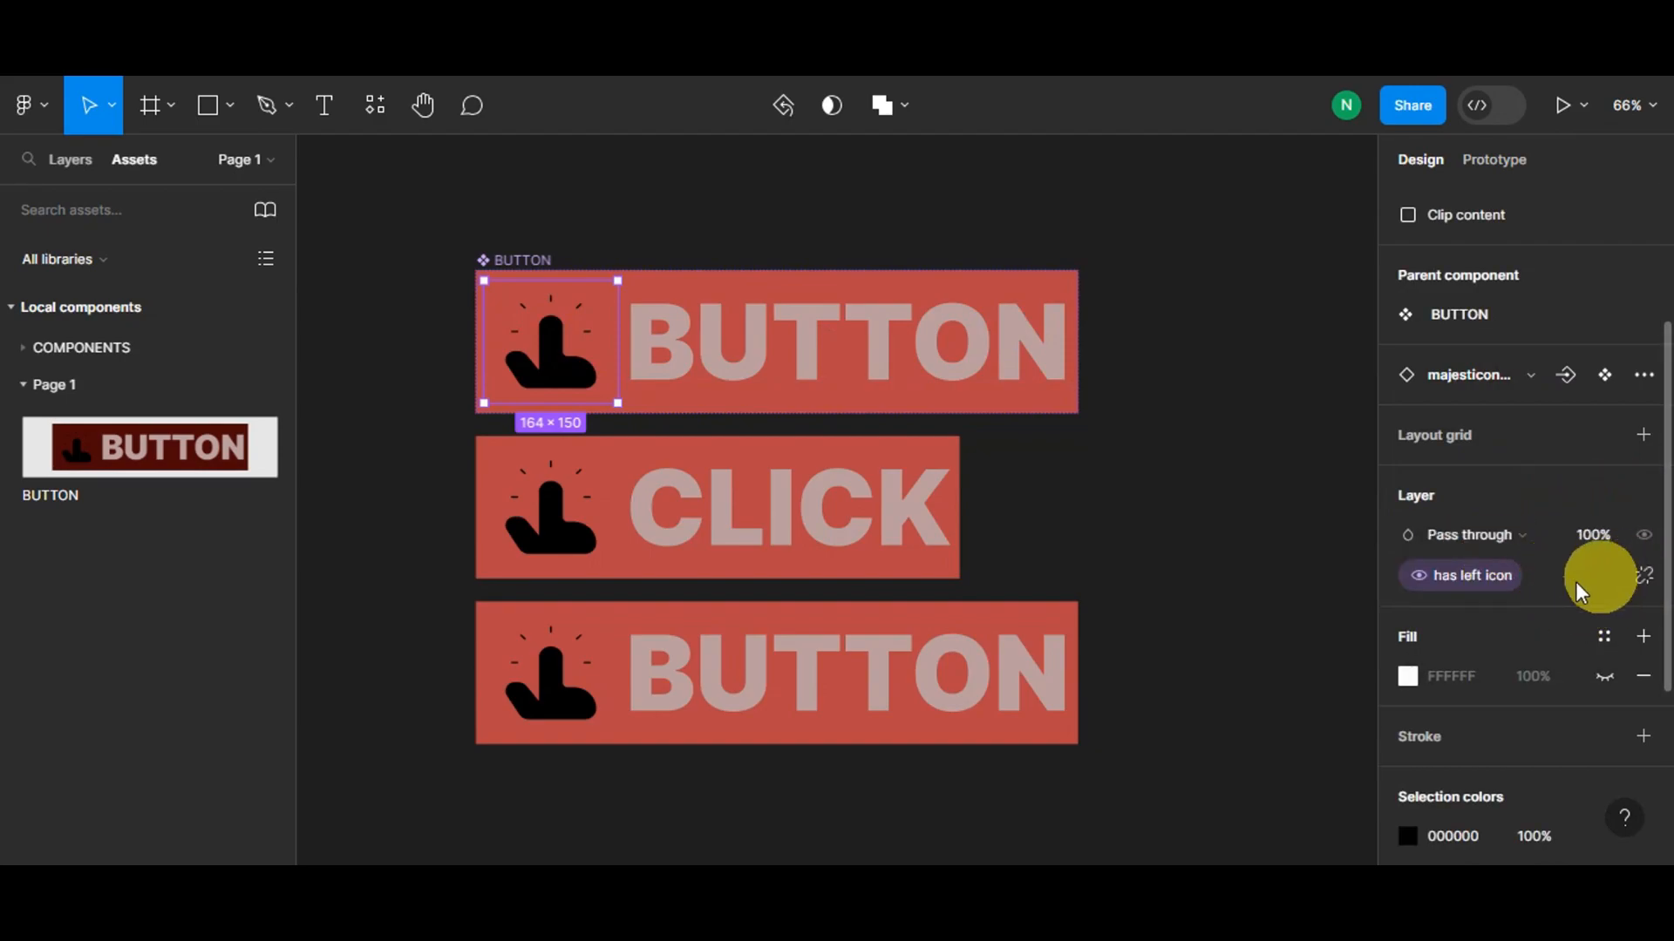
Step: Delete the CLICK instance and the lower BUTTON instance, leaving only the main component
click(1315, 505)
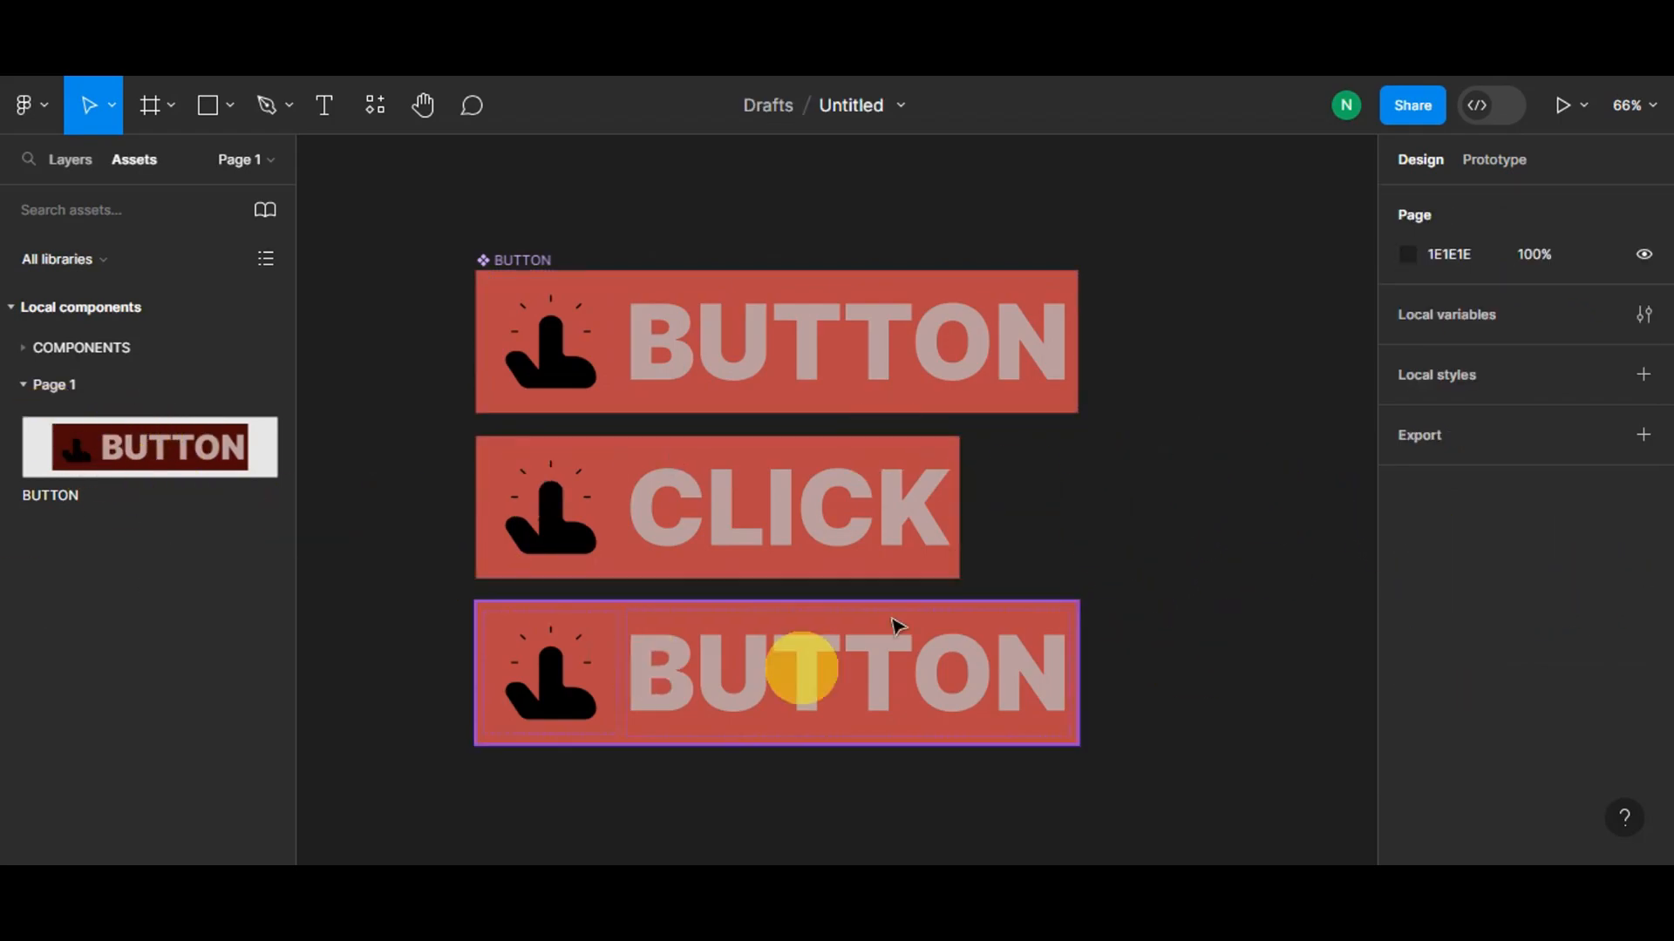
scroll(1000, 574, down, 1)
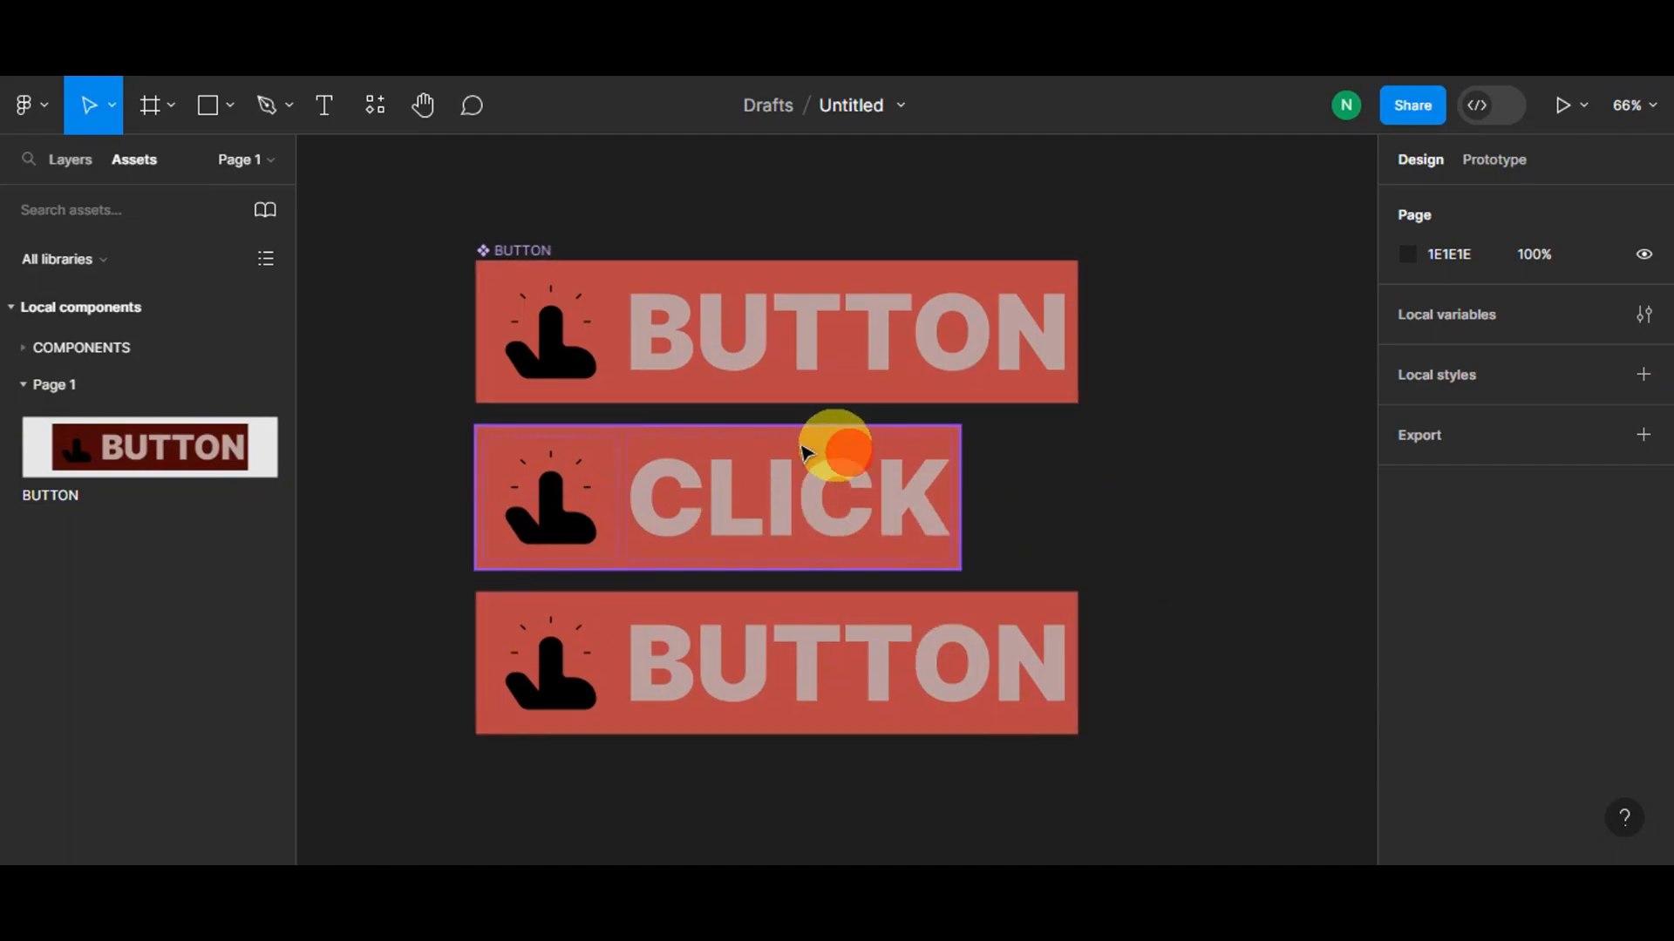
click(847, 453)
key(Delete)
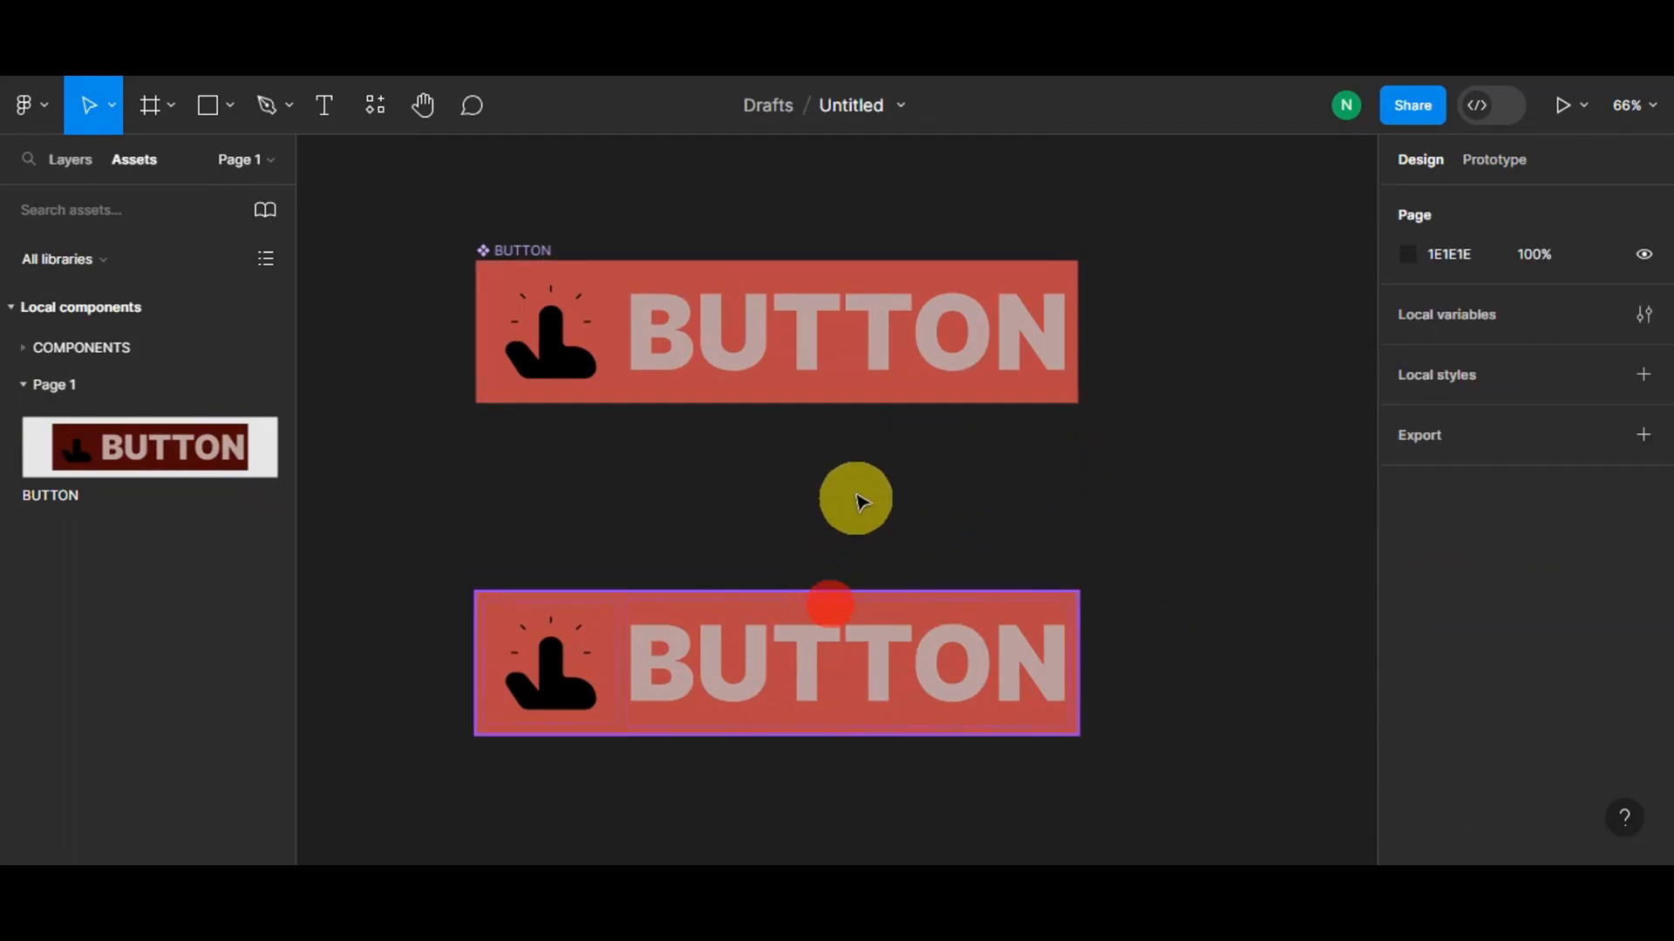
drag(826, 607, 845, 468)
key(Delete)
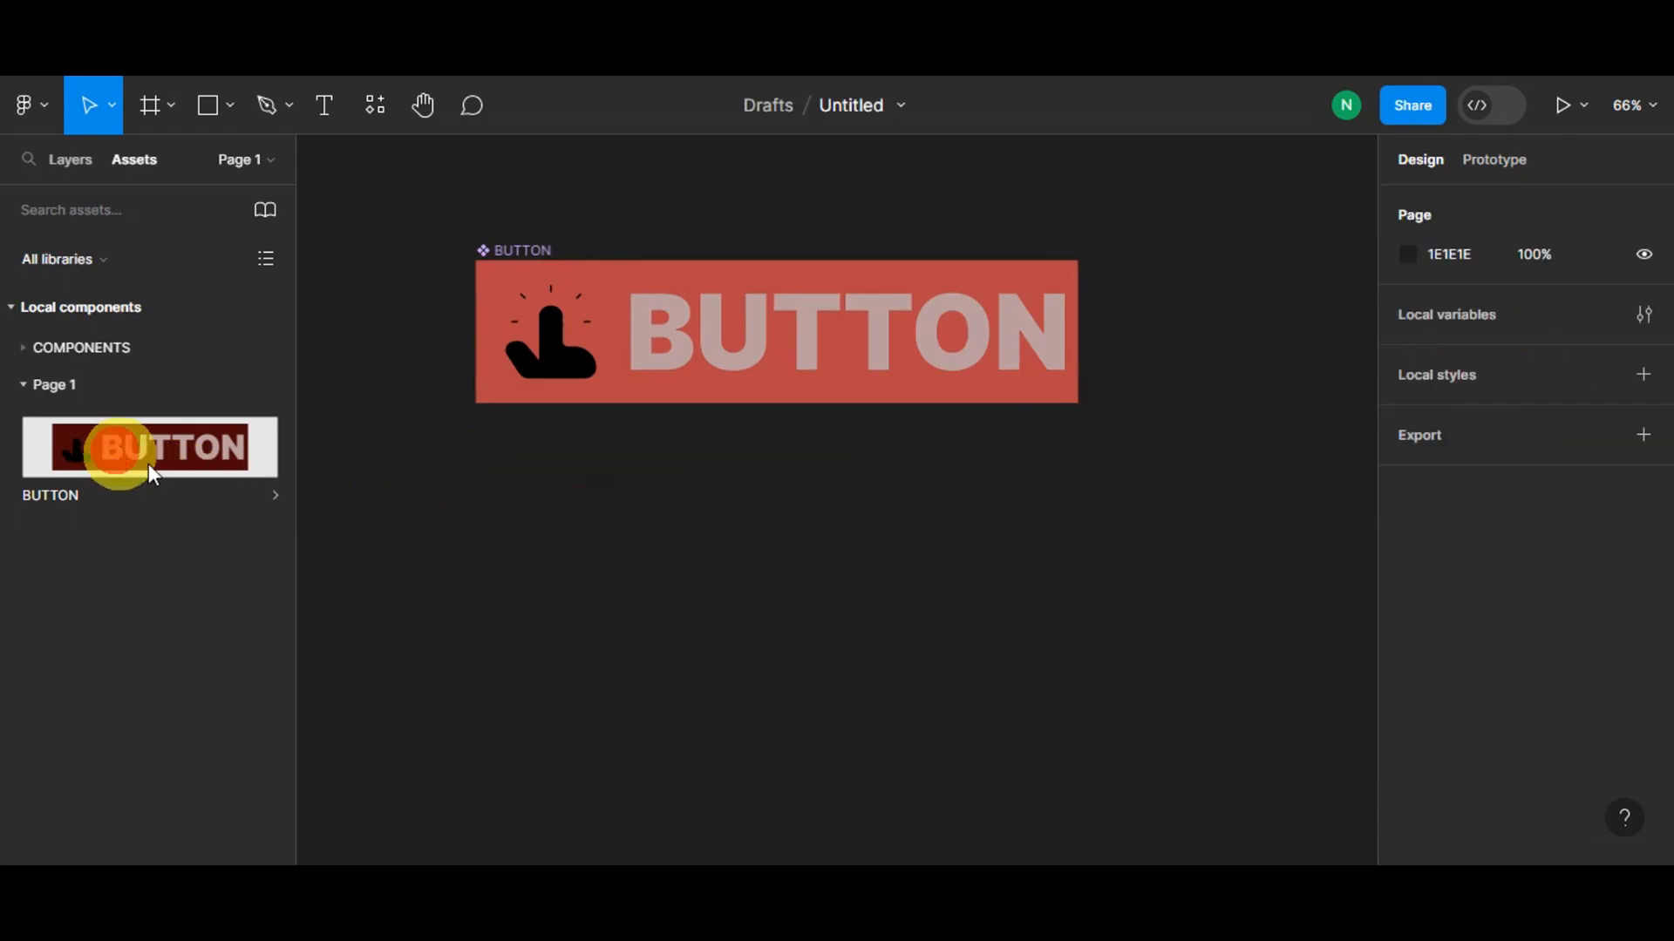
Step: Place a new BUTTON instance directly below the main component and toggle its "has left icon" property off and on again
drag(152, 473, 890, 497)
mouse_move(758, 474)
mouse_down()
mouse_move(691, 486)
mouse_move(736, 468)
mouse_up()
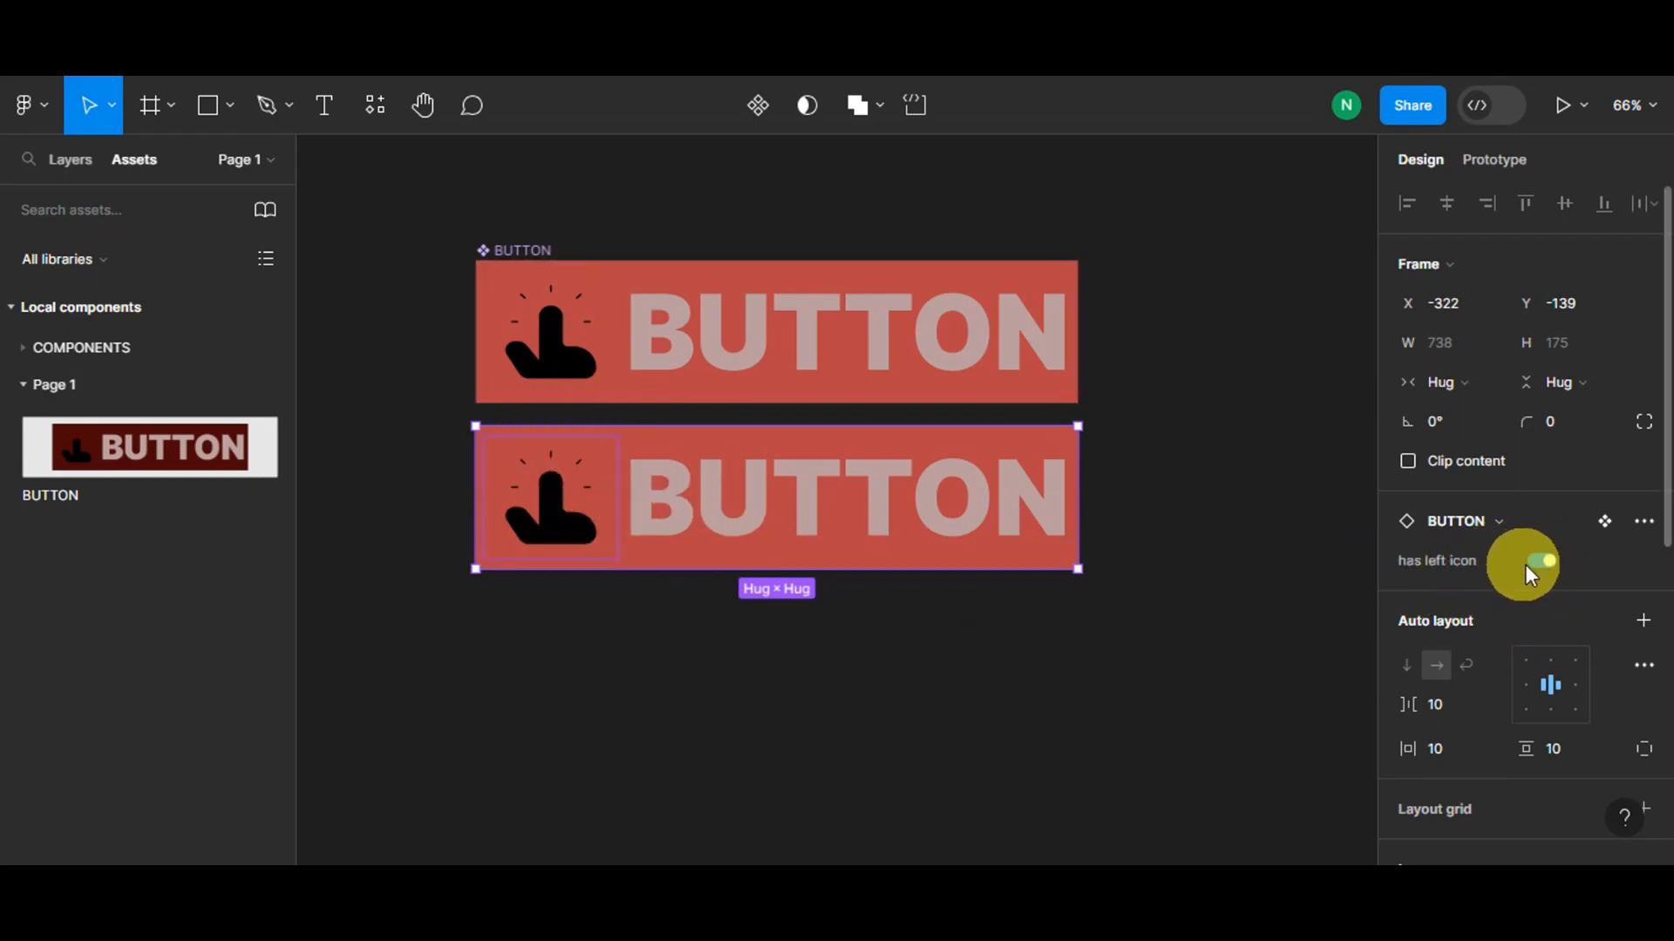
click(1546, 563)
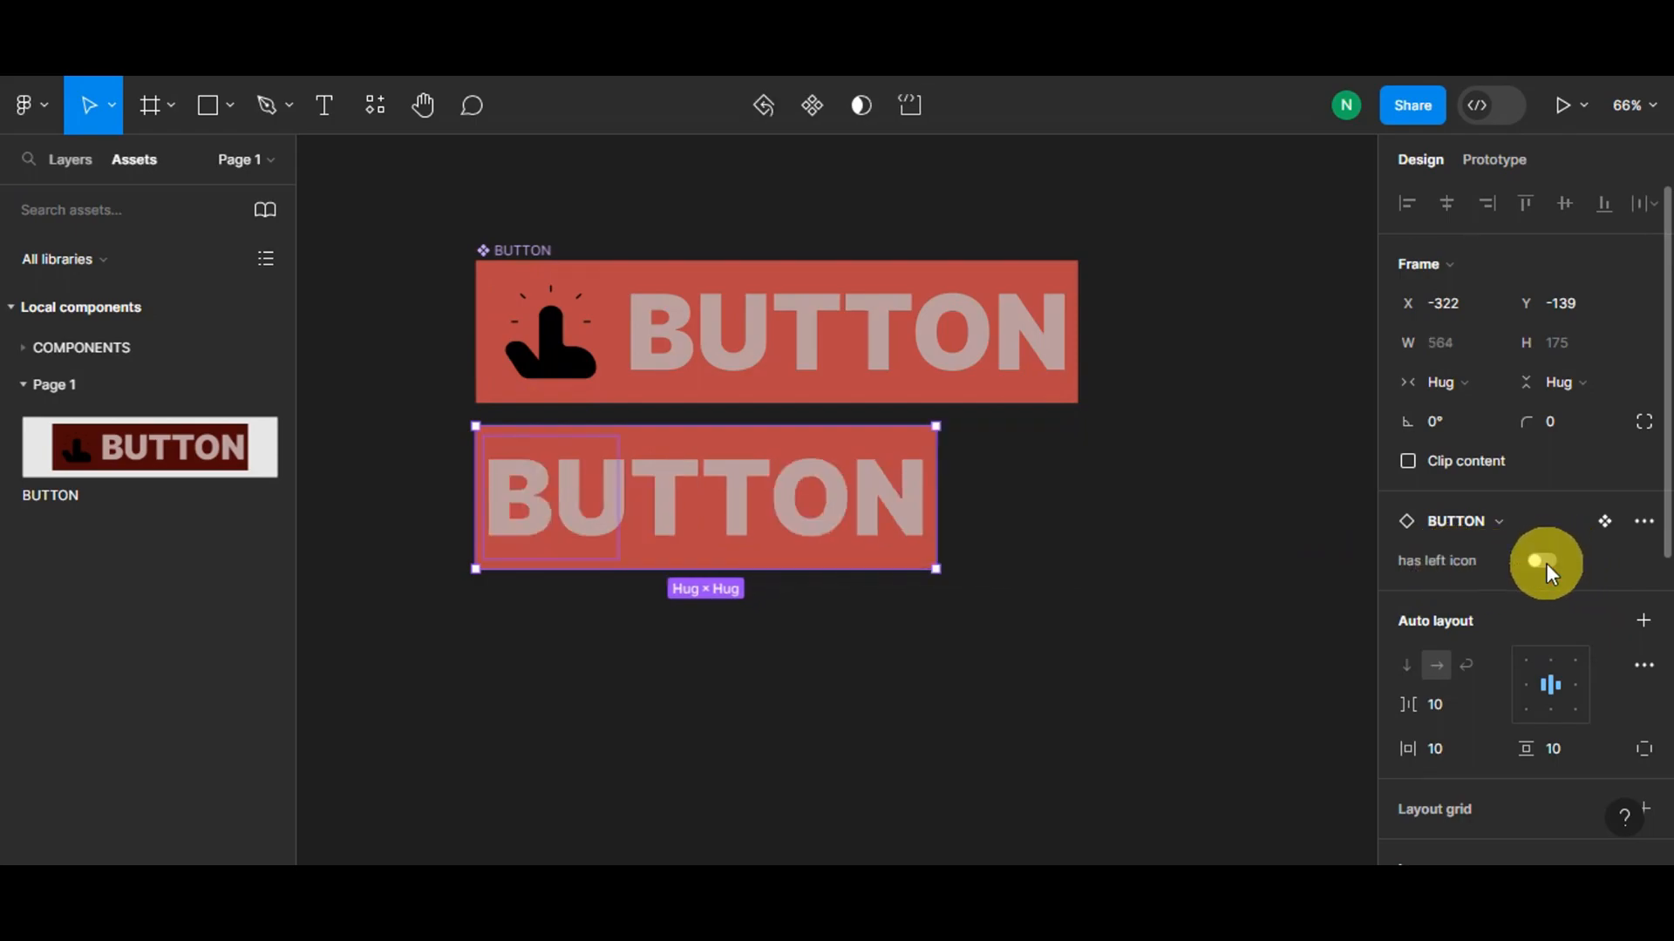
click(1545, 562)
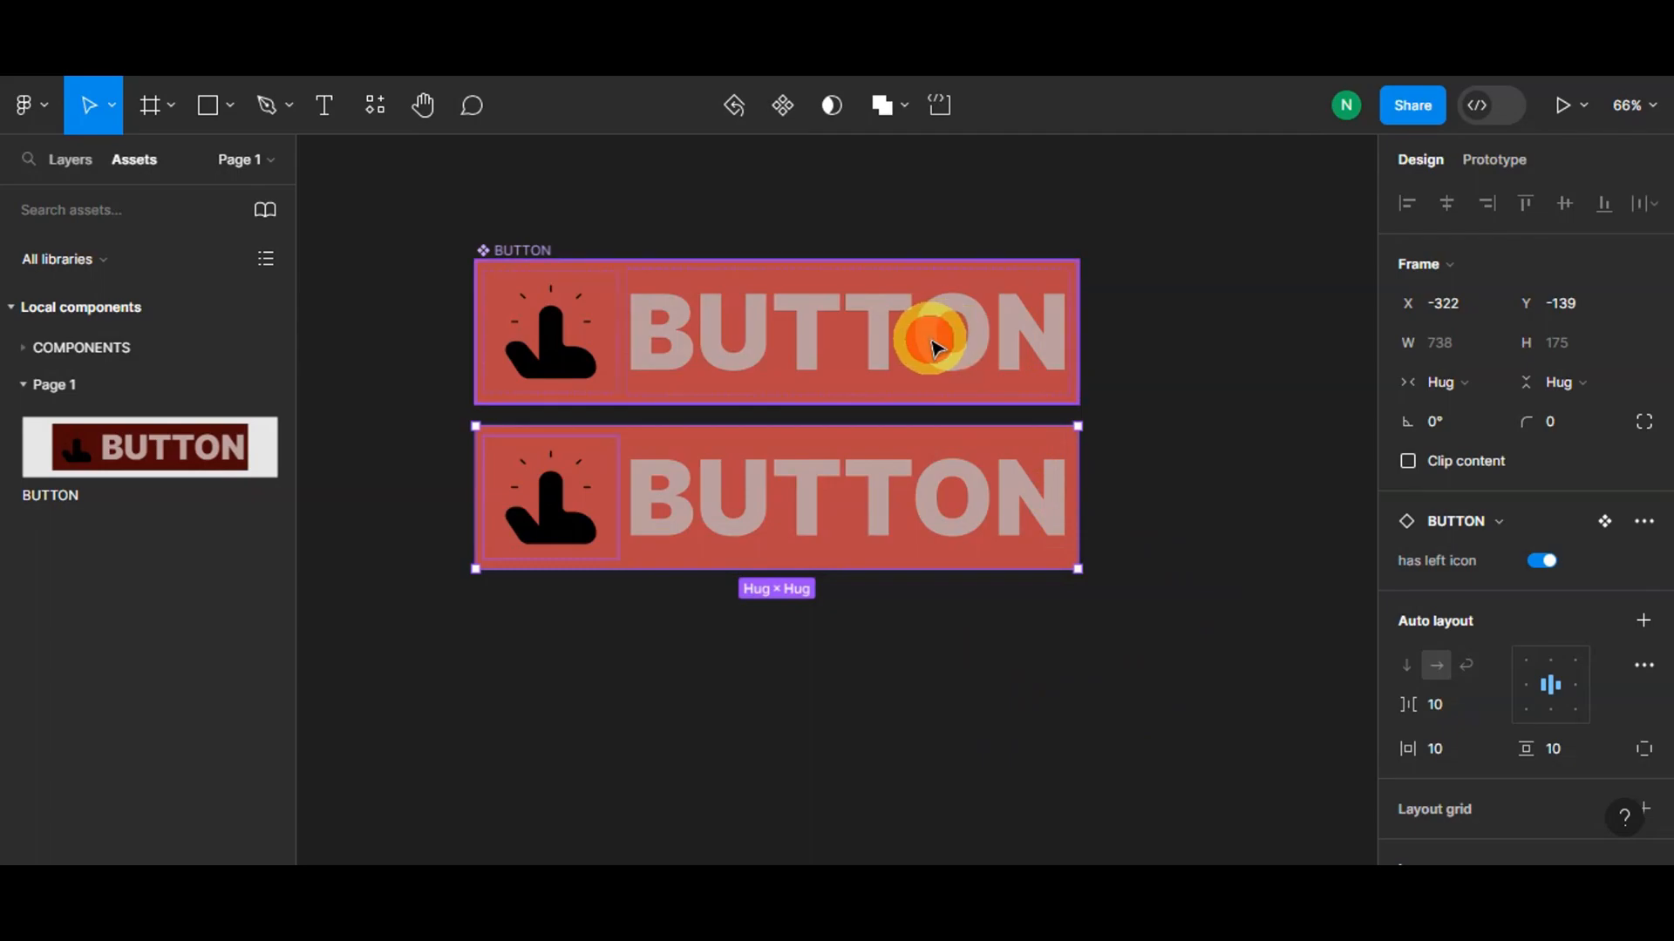
Step: Create a Boolean property named "has text" with the value True on the main BUTTON component
click(931, 343)
double_click(927, 337)
click(567, 281)
click(1038, 273)
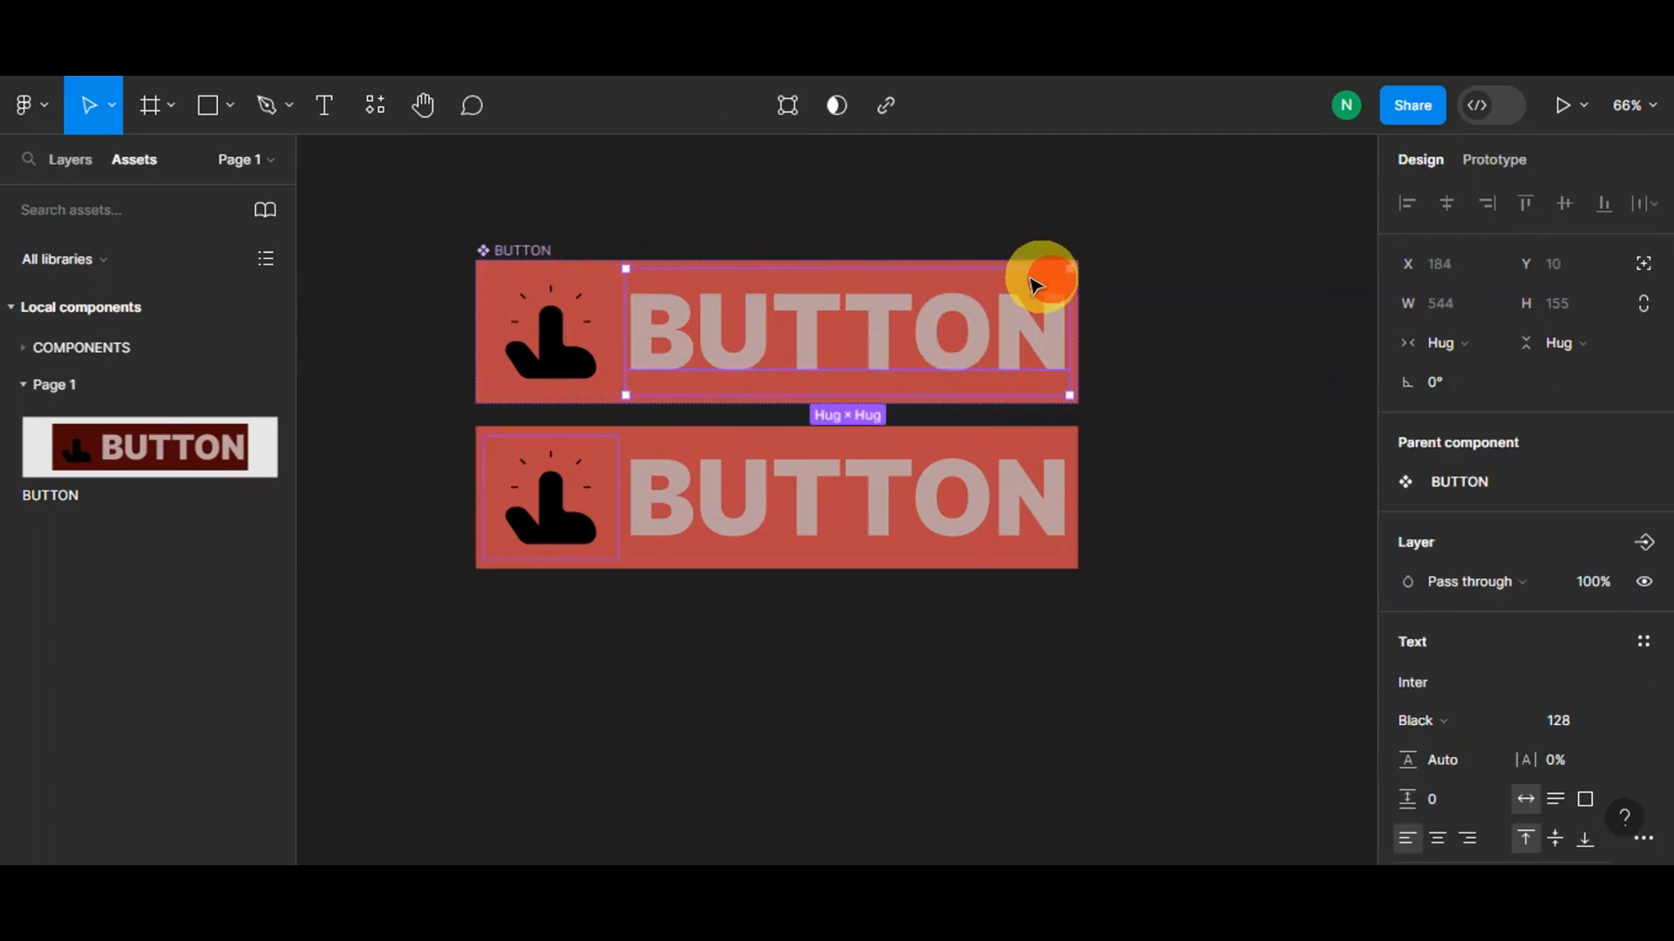
click(481, 262)
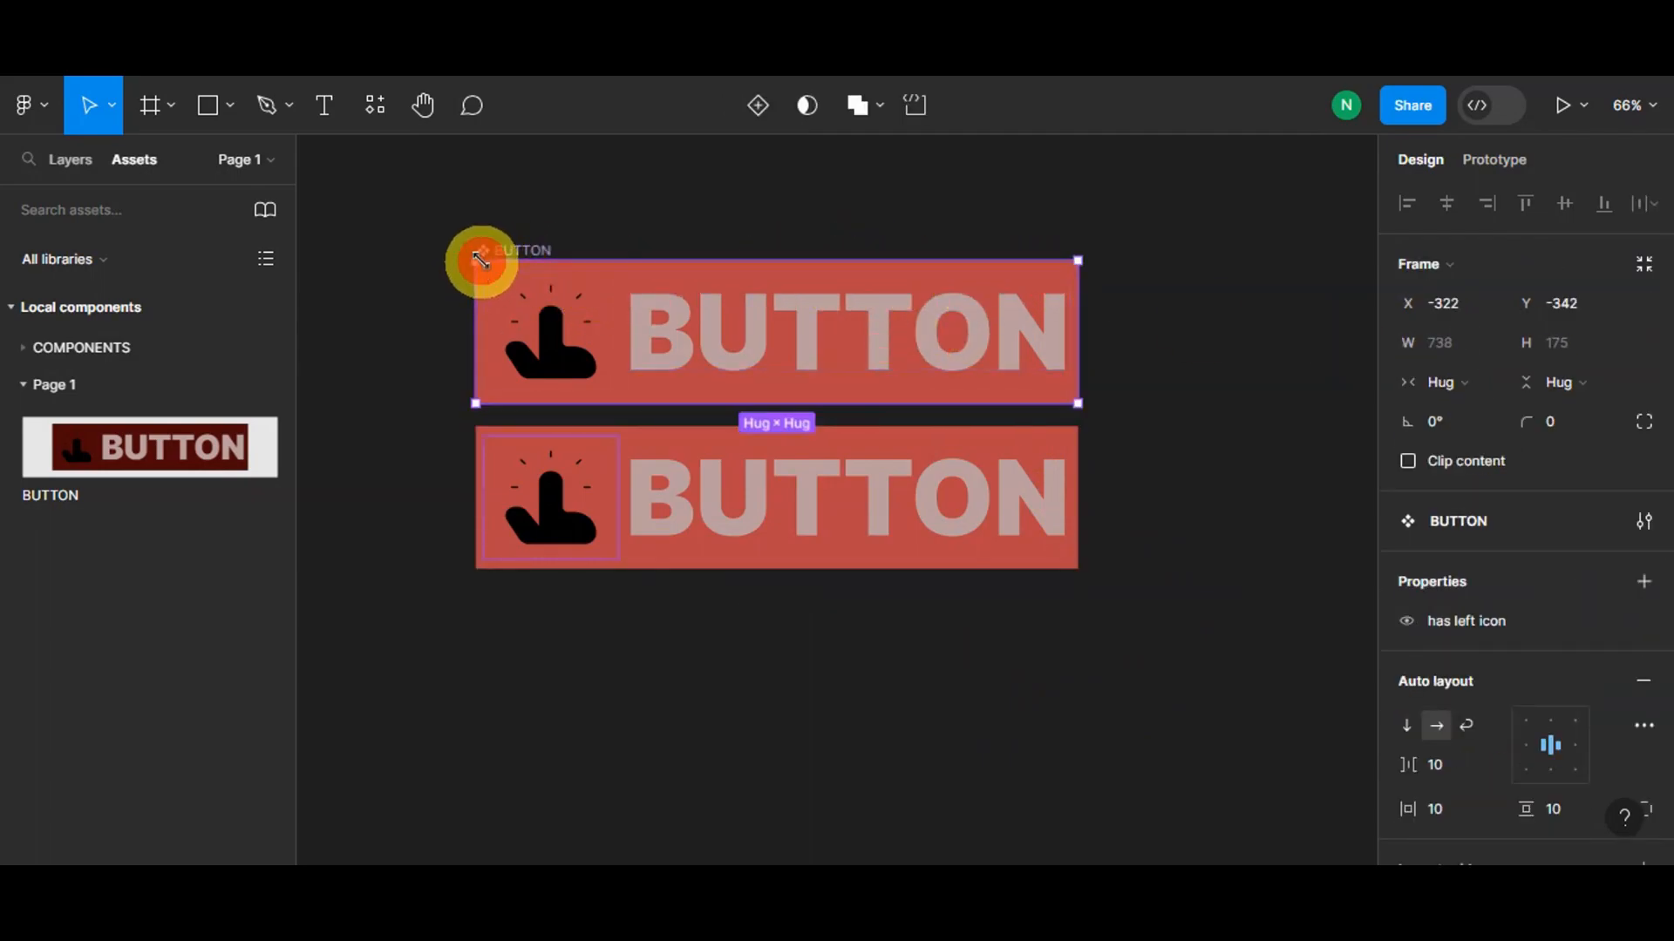
click(1648, 581)
click(1525, 690)
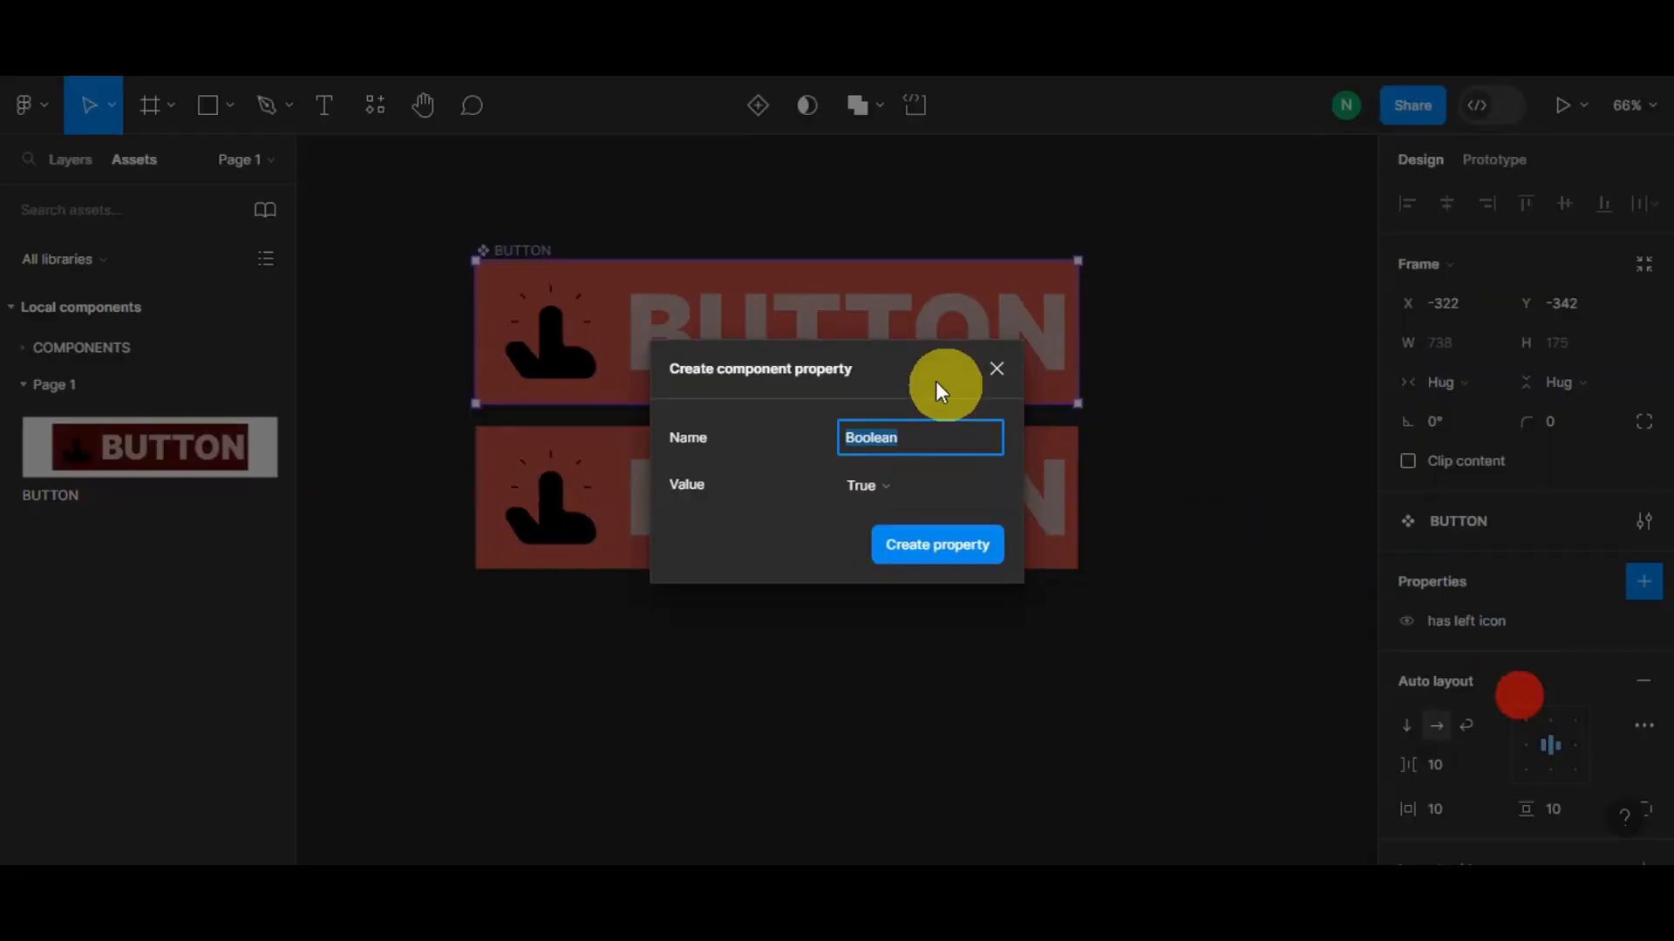
text(has text)
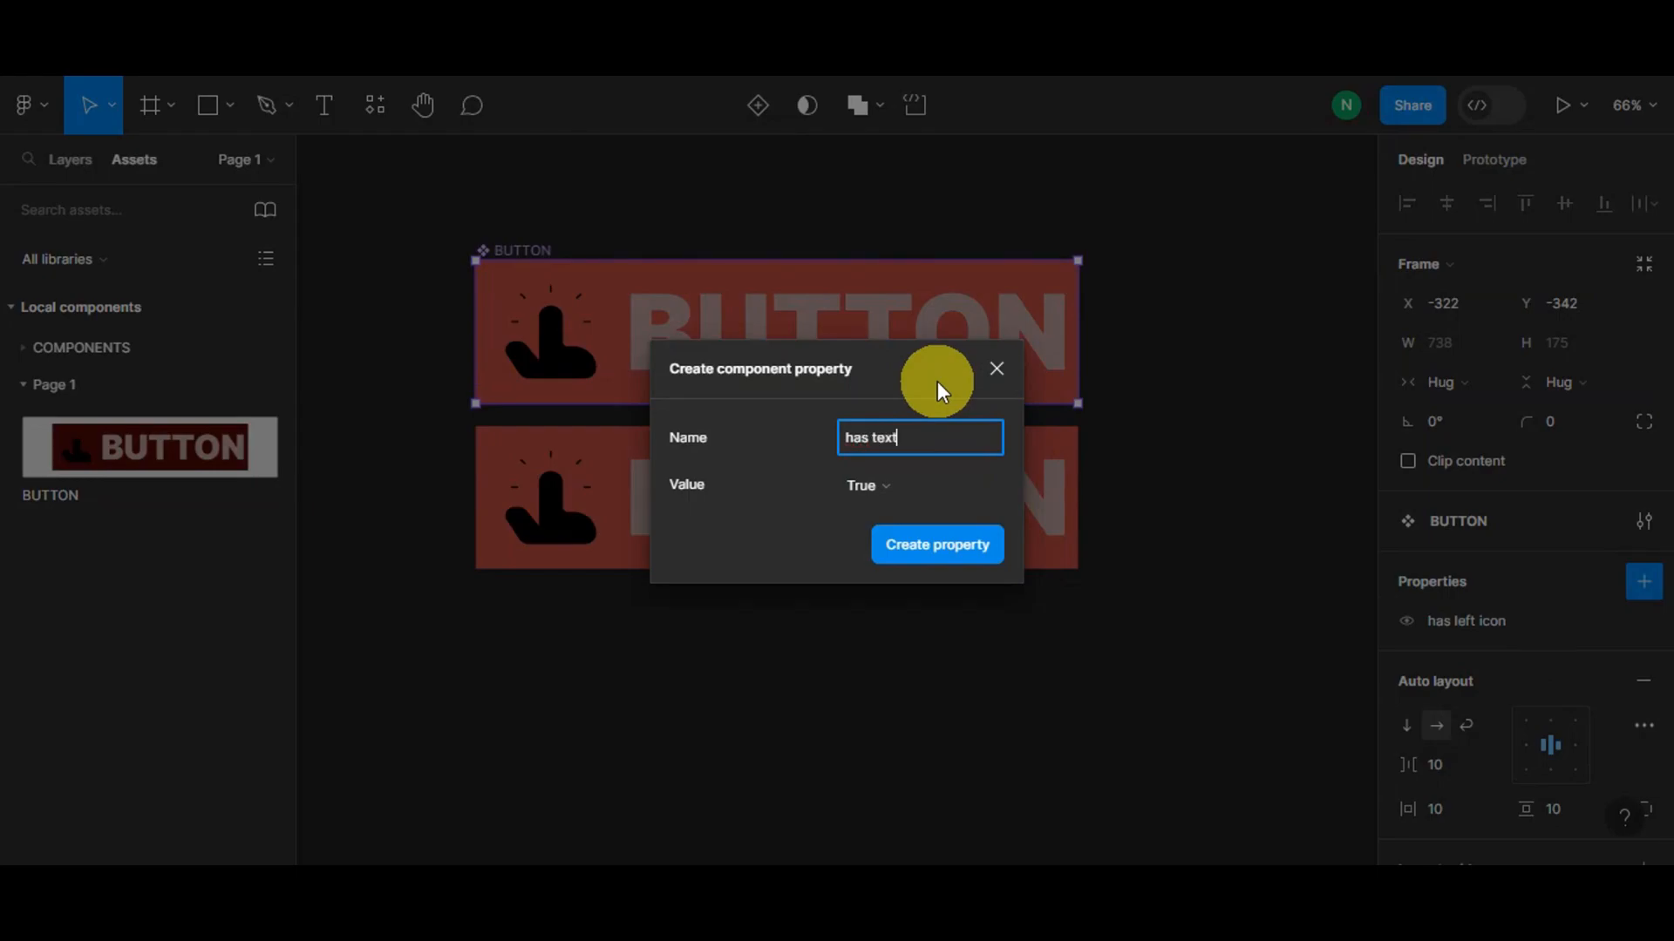
click(922, 545)
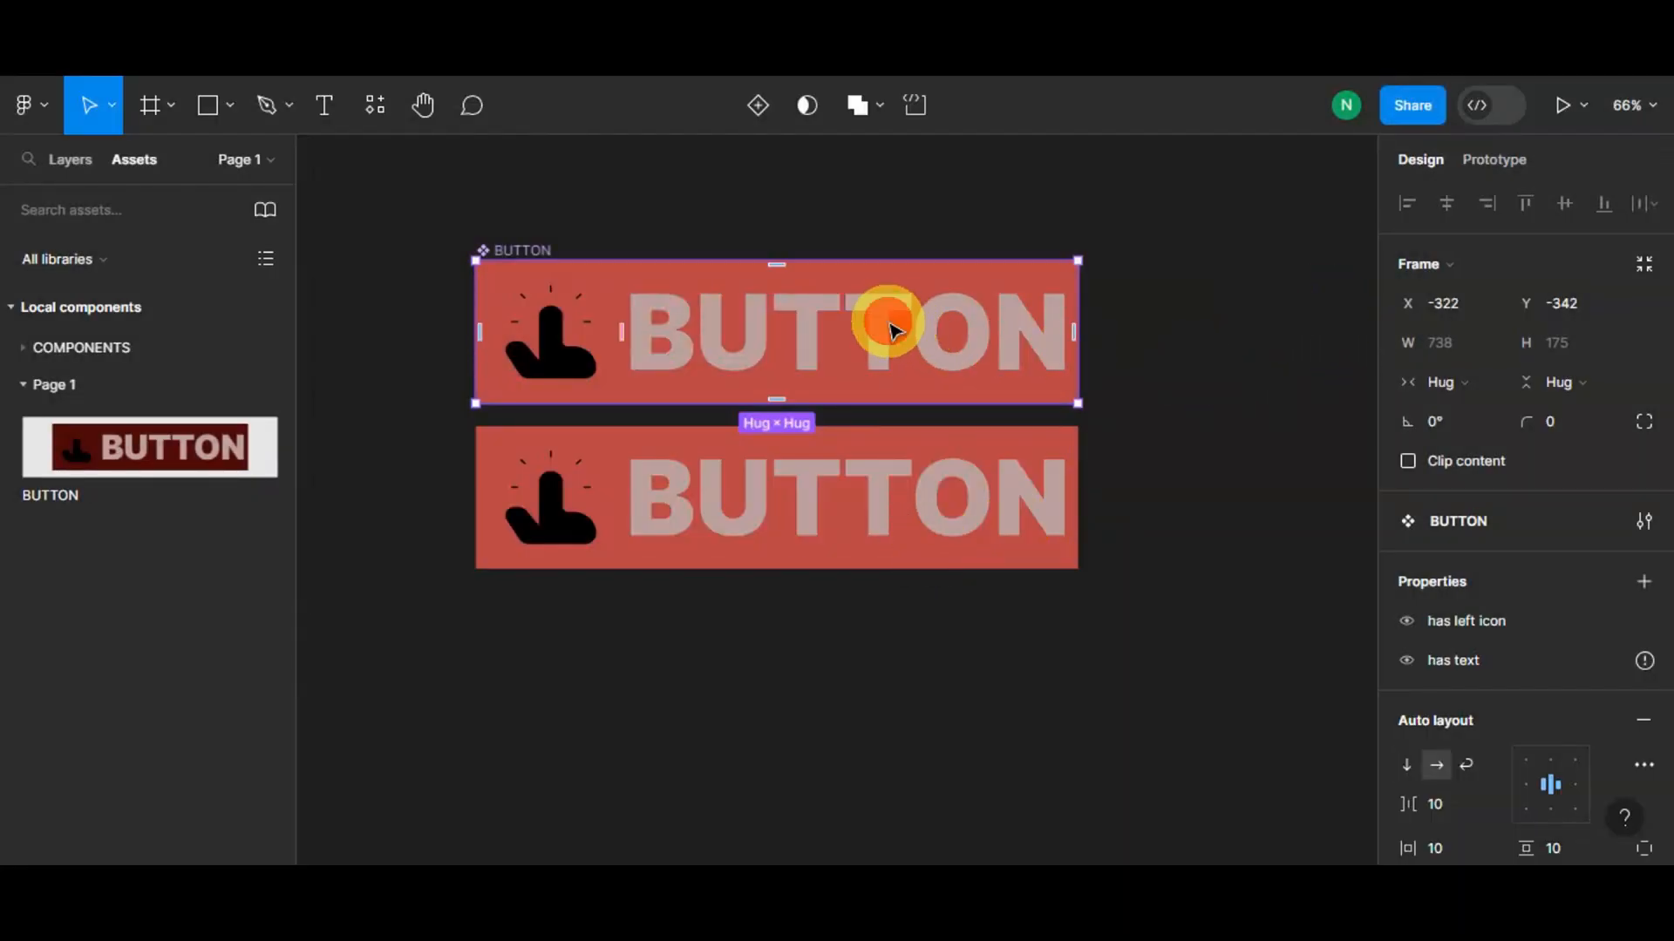
Step: Link the visibility of the main component's text layer to the "has text" property
click(891, 328)
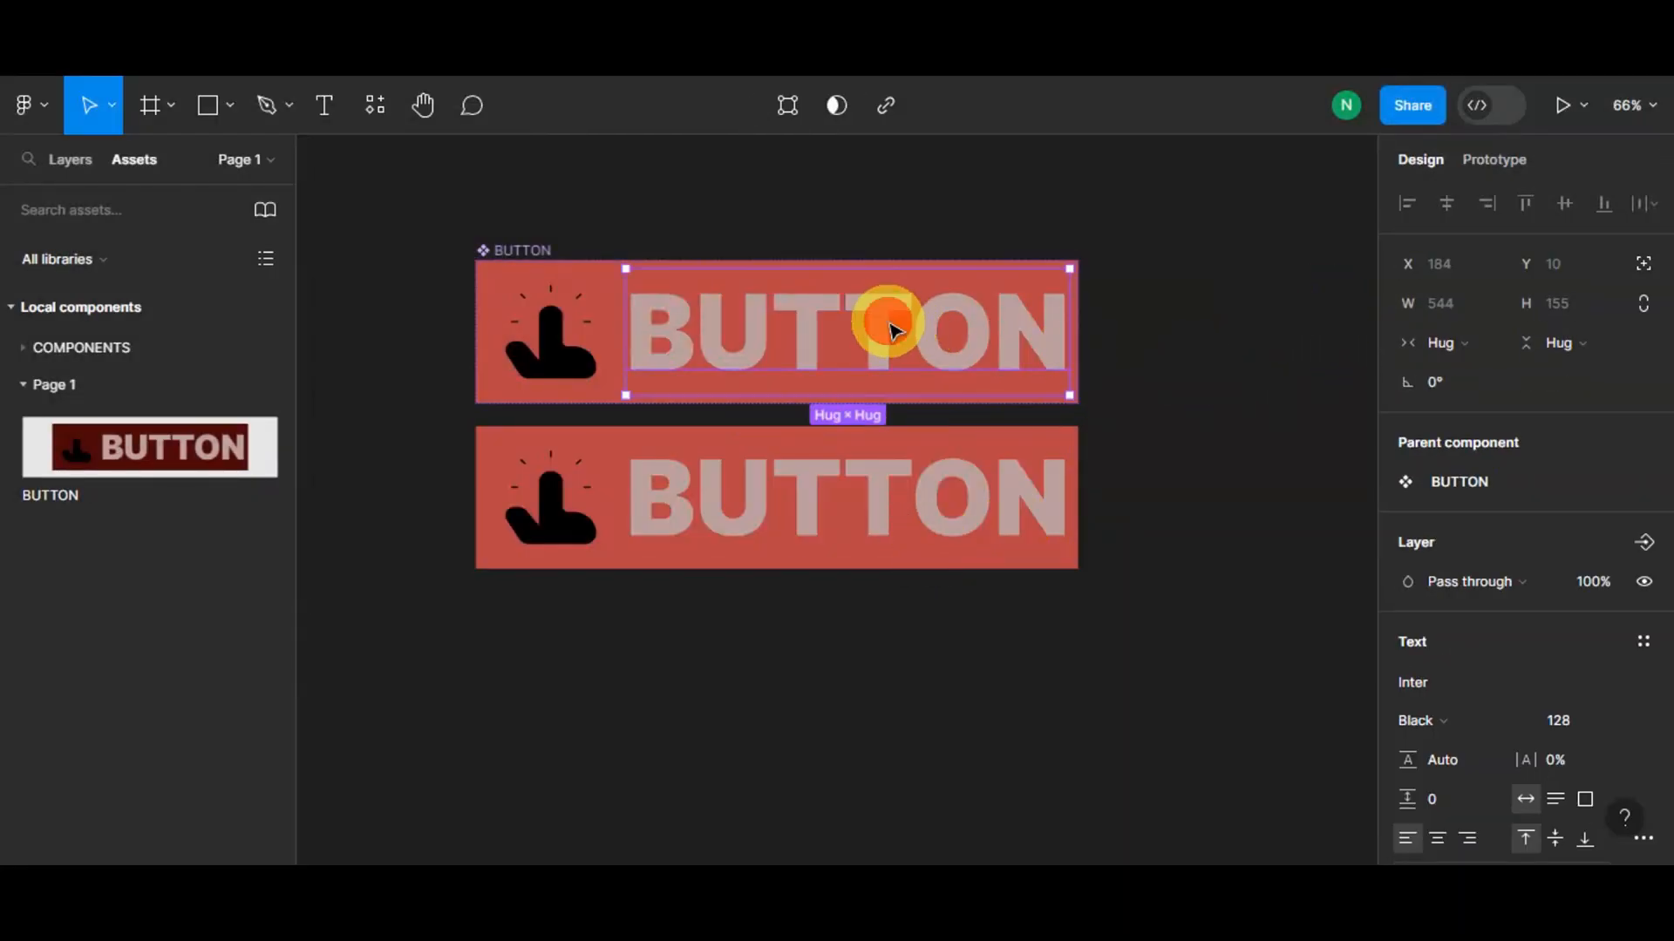
click(1645, 542)
click(1511, 625)
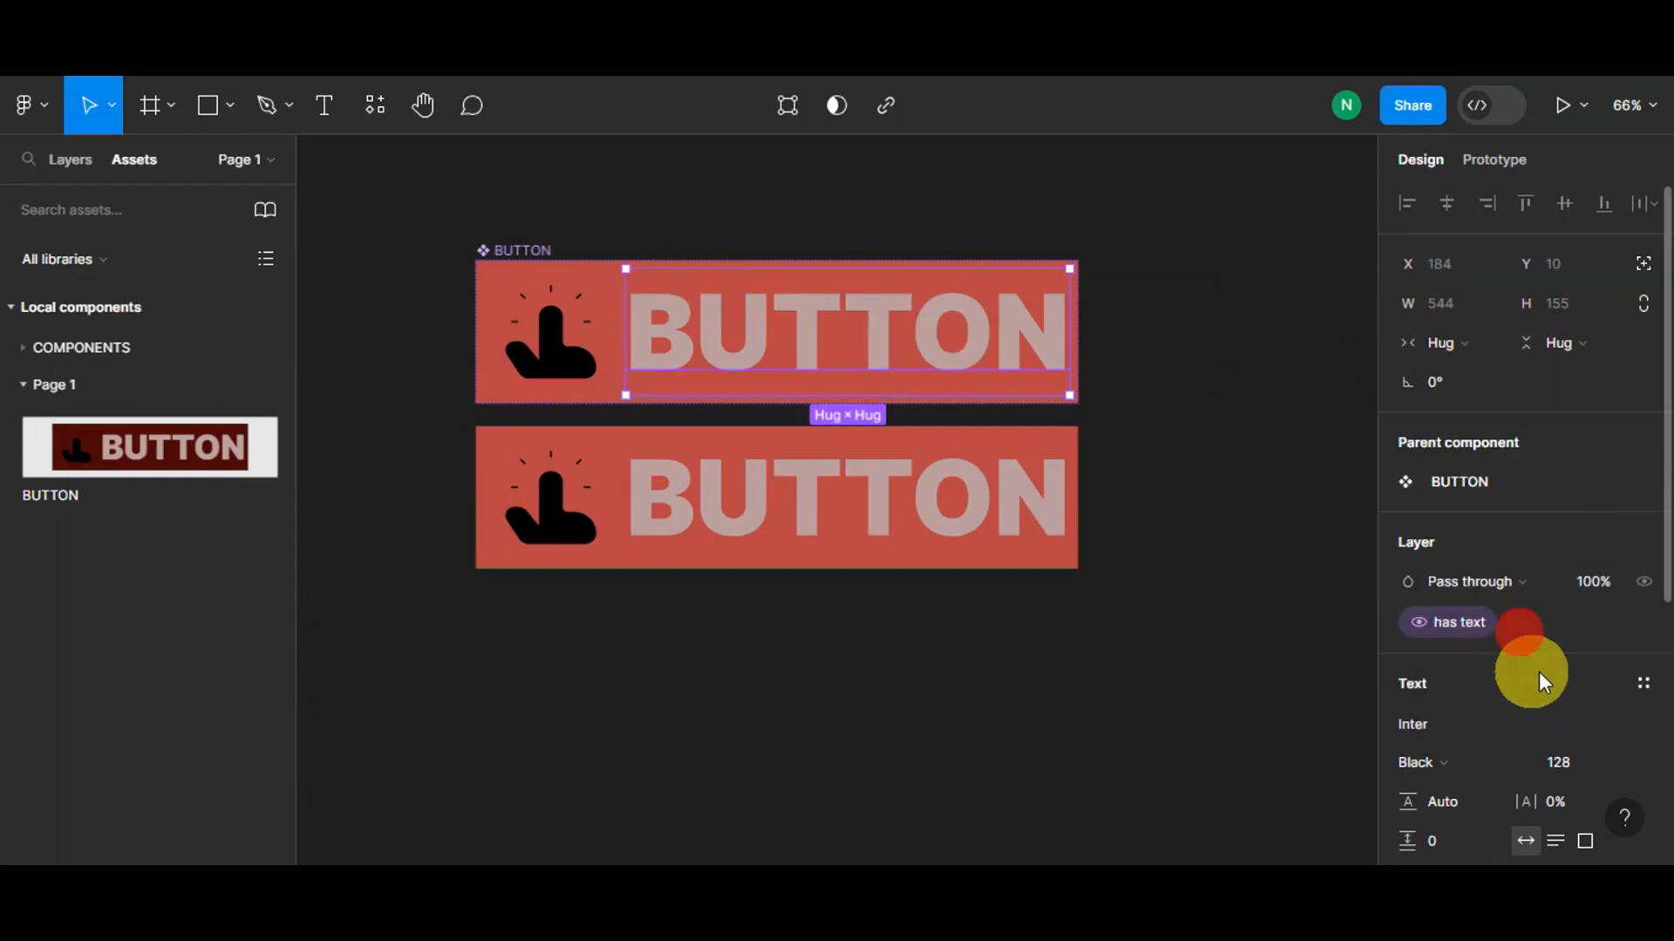
click(1238, 598)
Step: Place a second BUTTON instance under the first and test switching its "has text" and "has left icon" properties off and on
drag(148, 456, 781, 669)
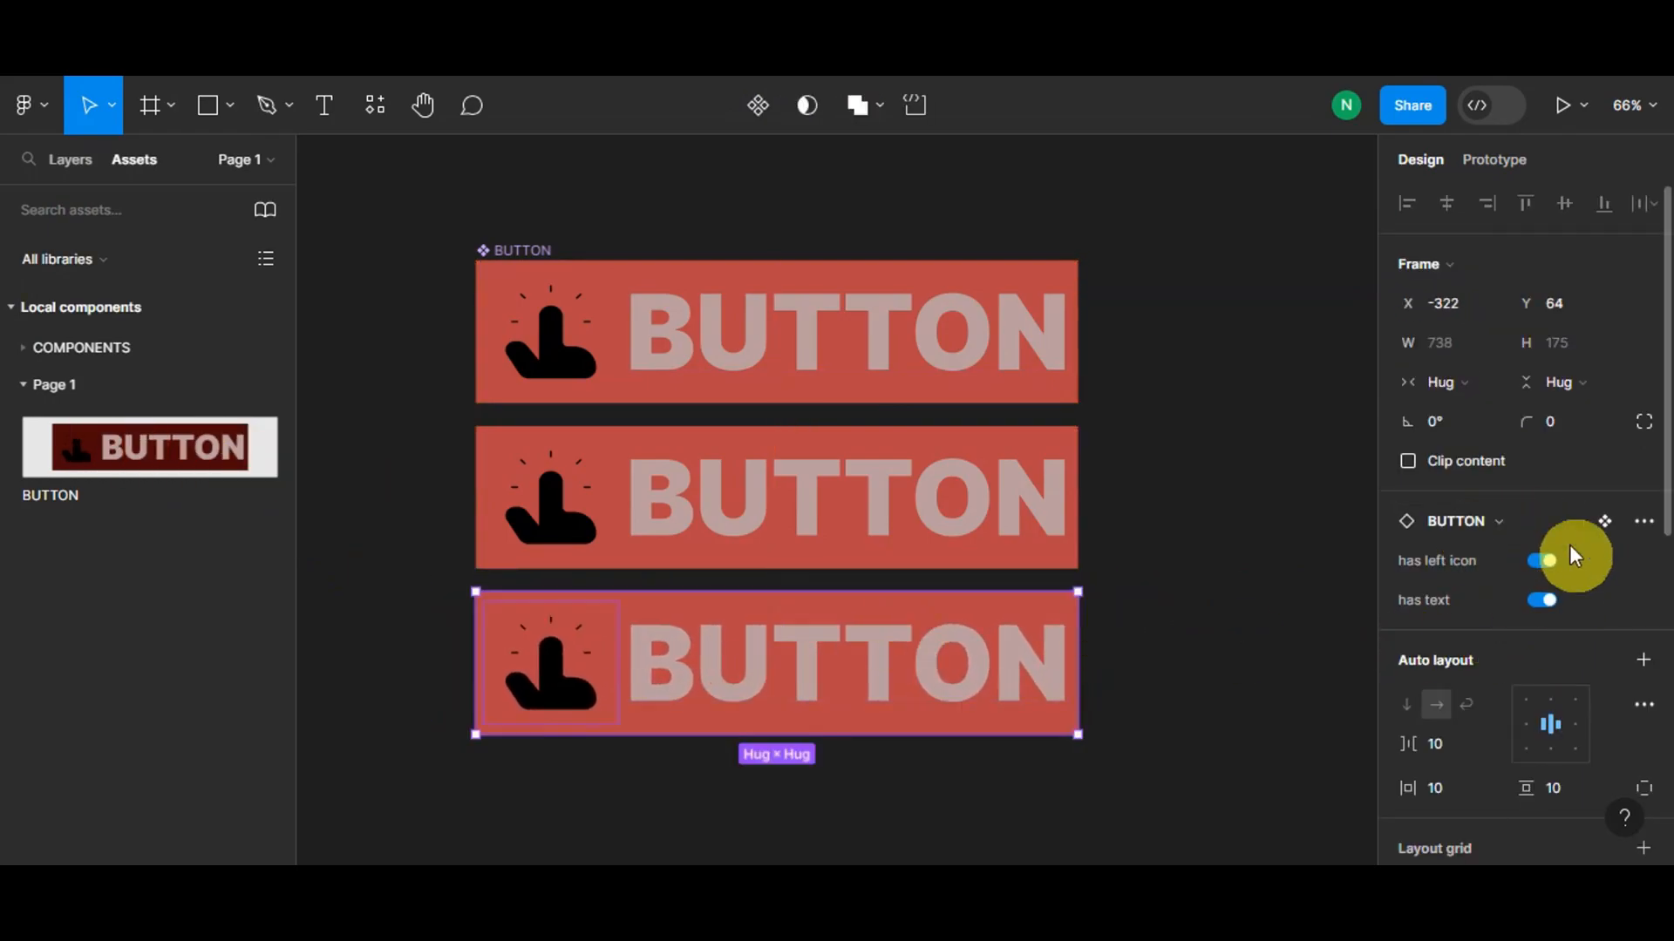
click(1542, 600)
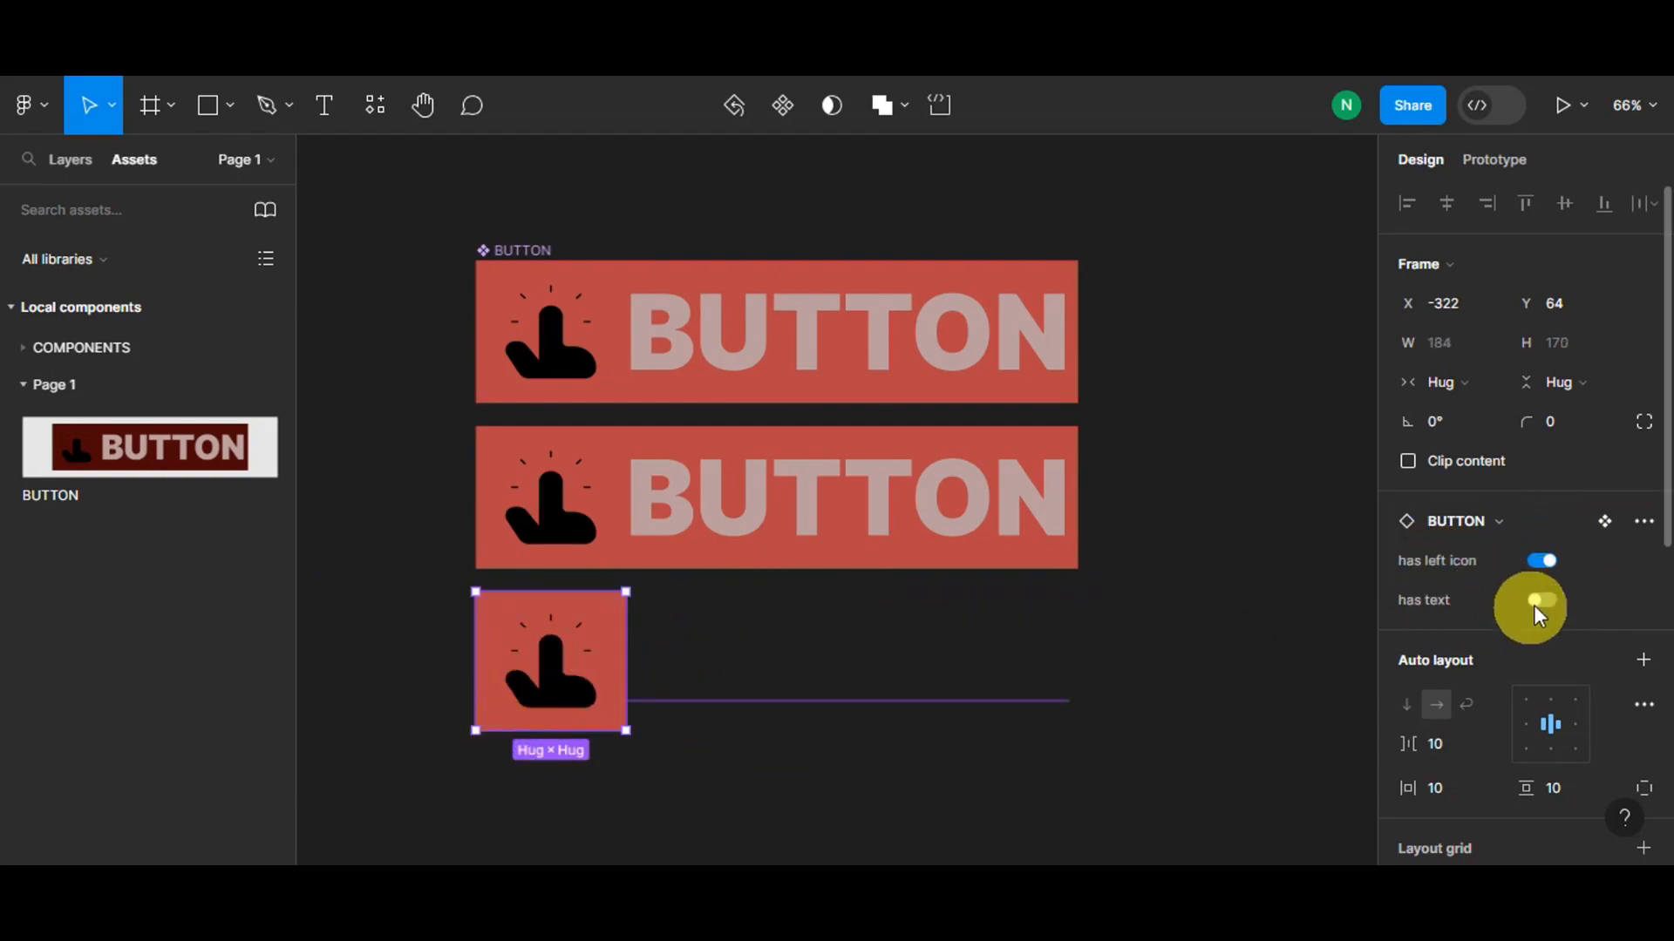
click(1542, 600)
click(1546, 563)
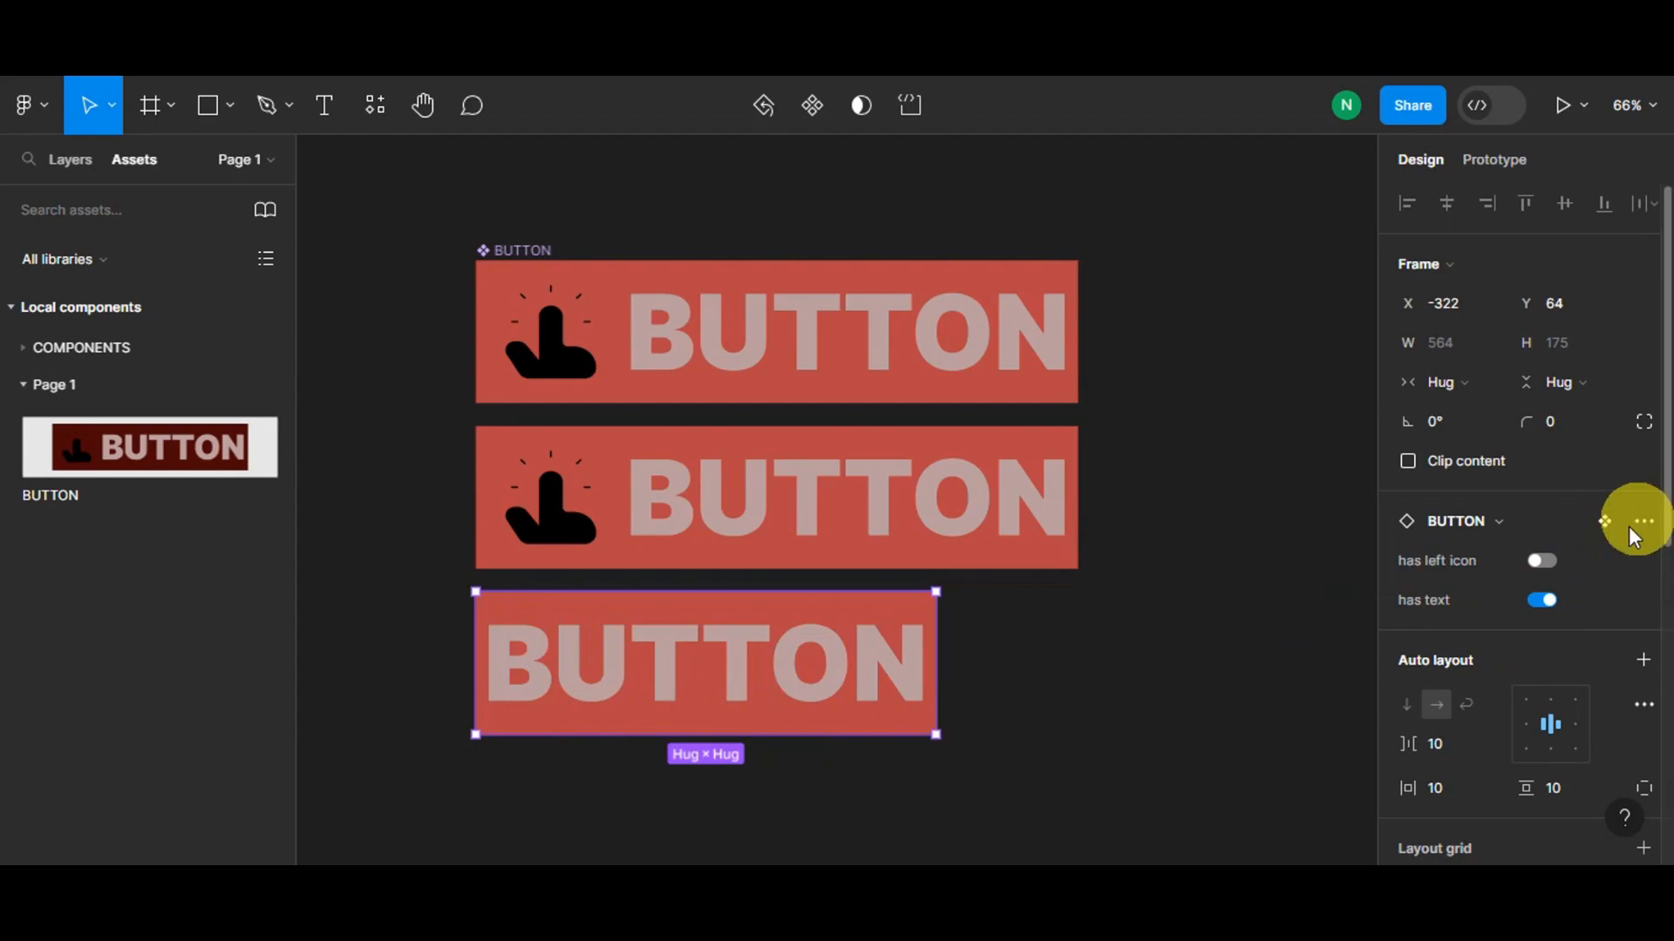
click(1538, 563)
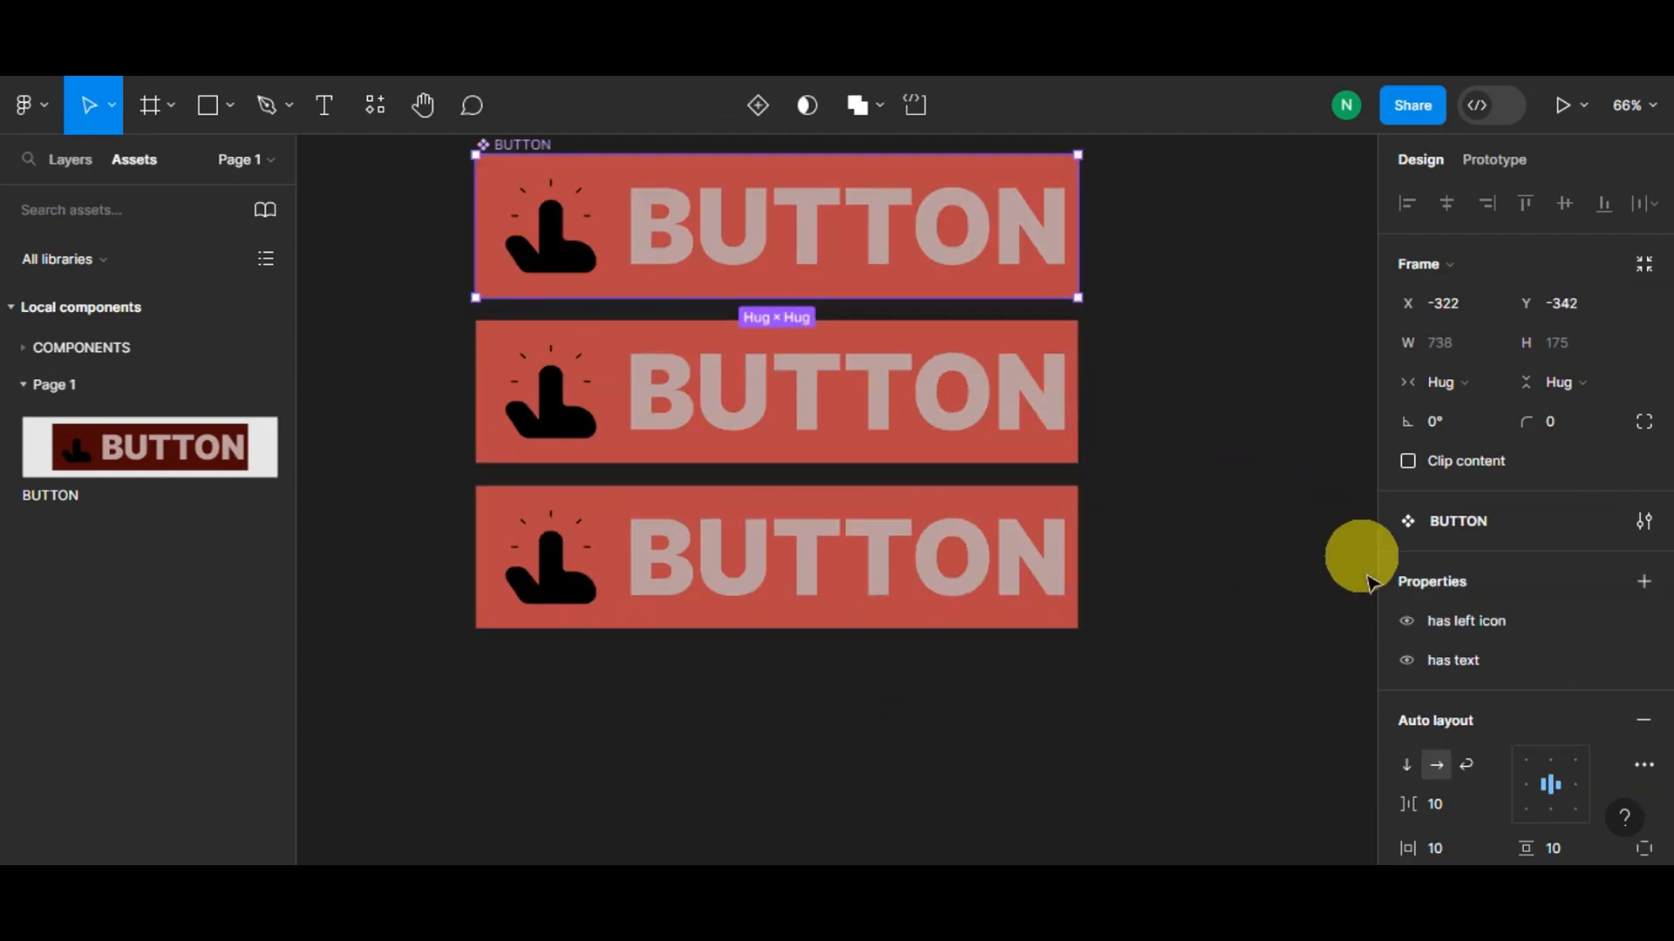
click(1641, 583)
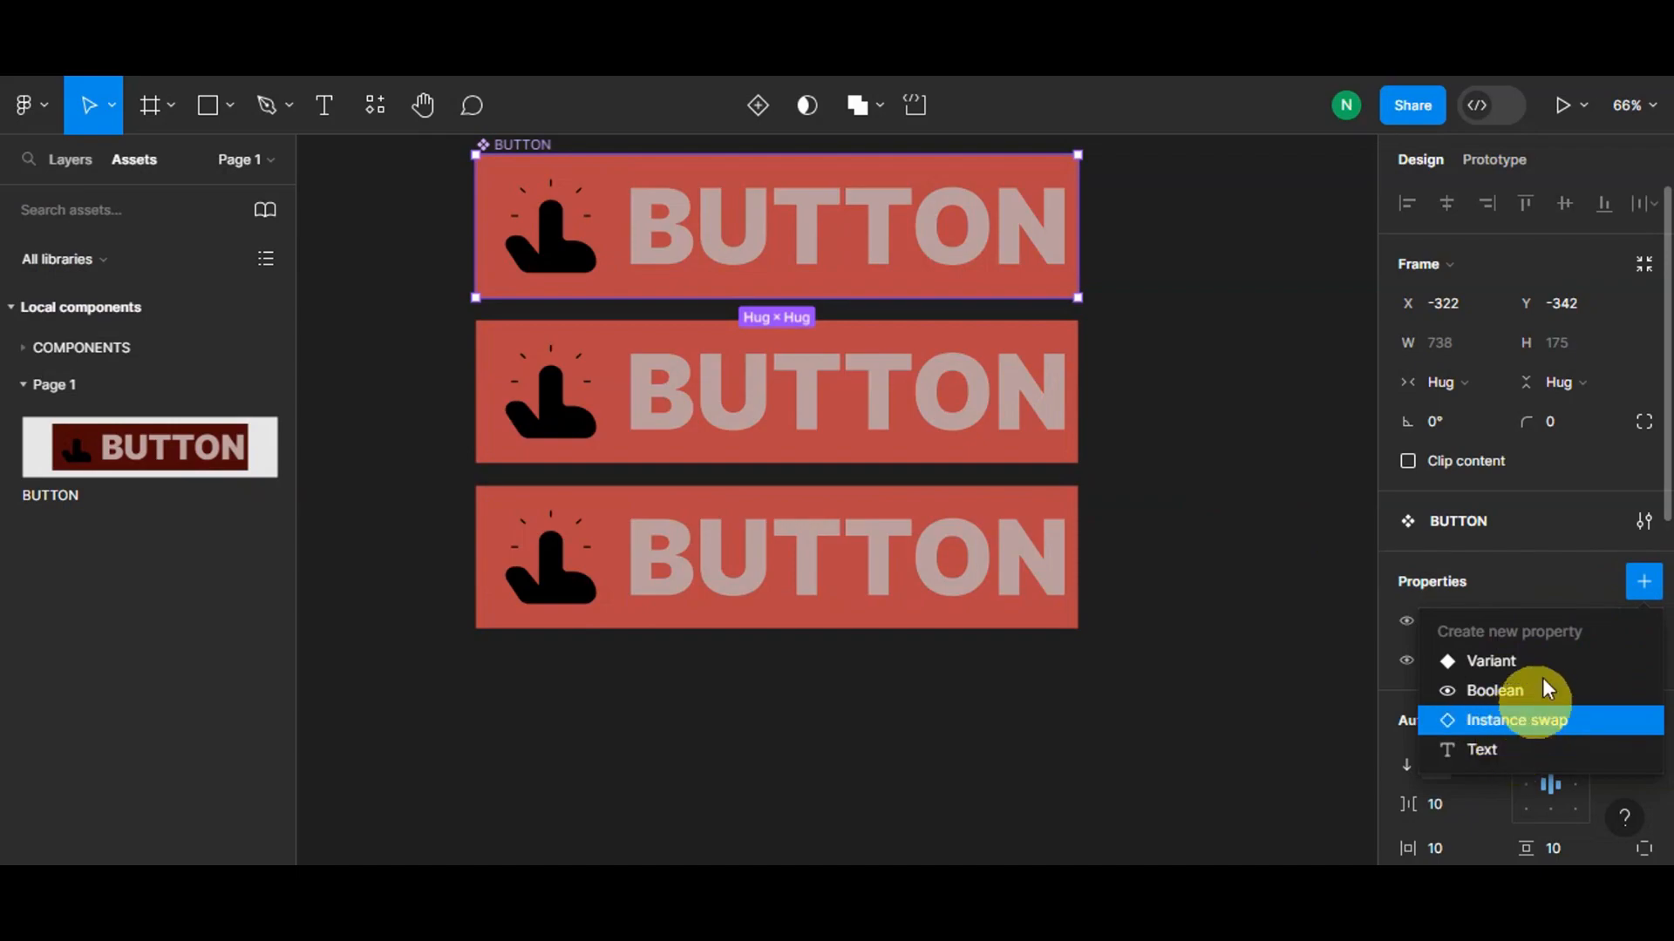
click(1173, 749)
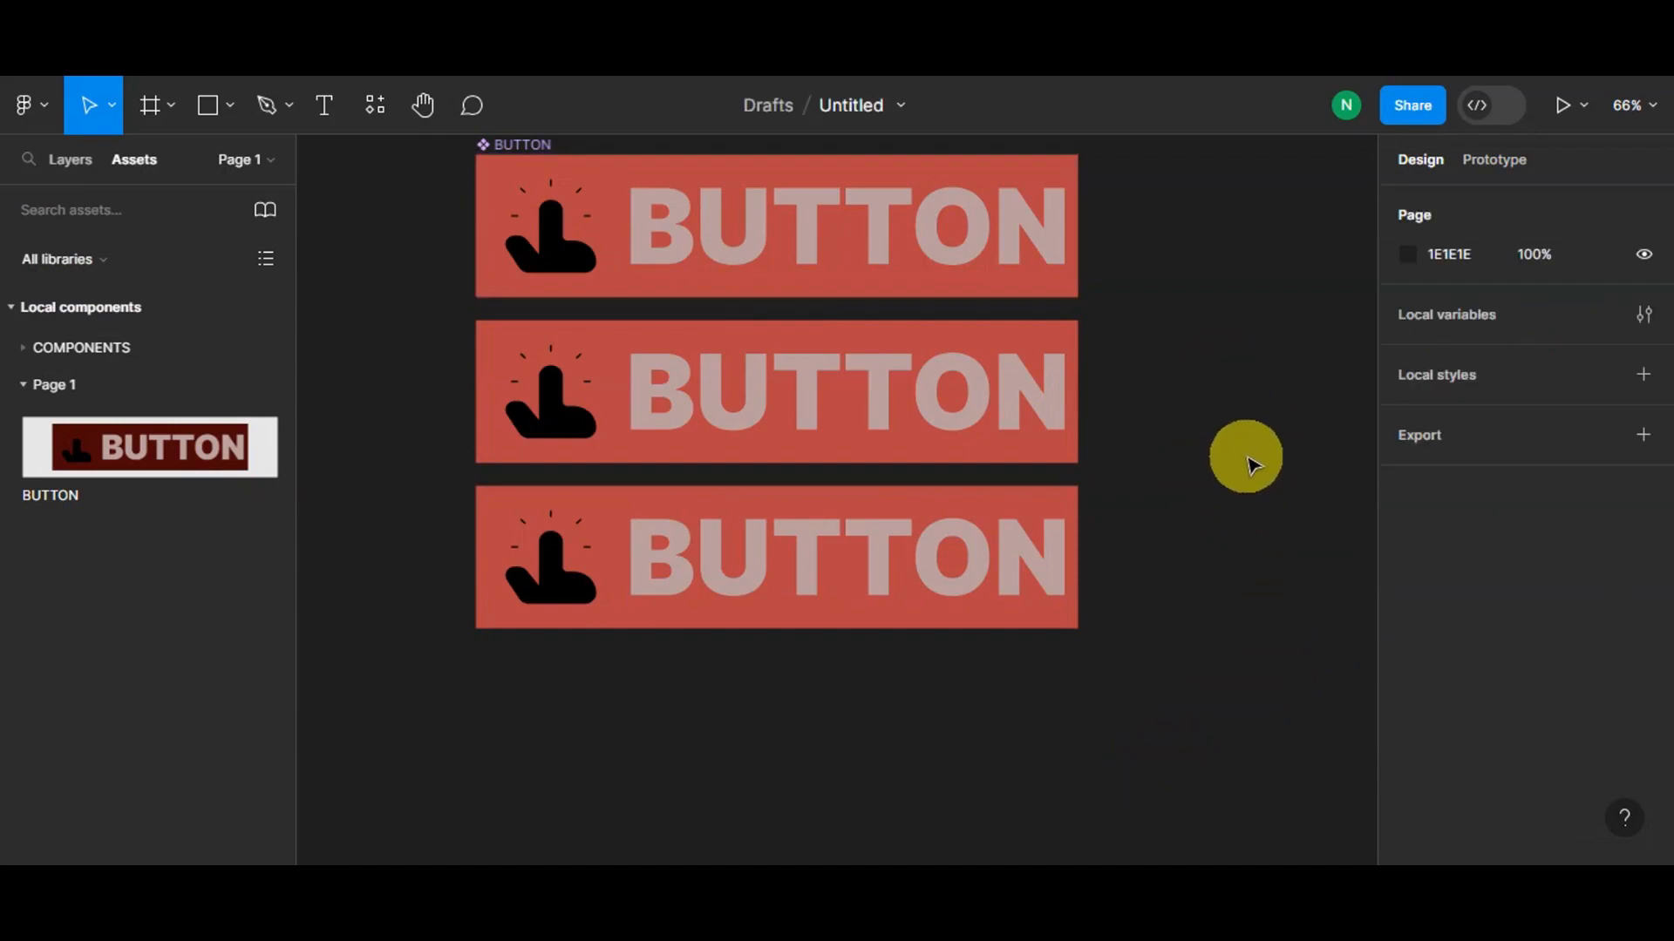
click(1064, 173)
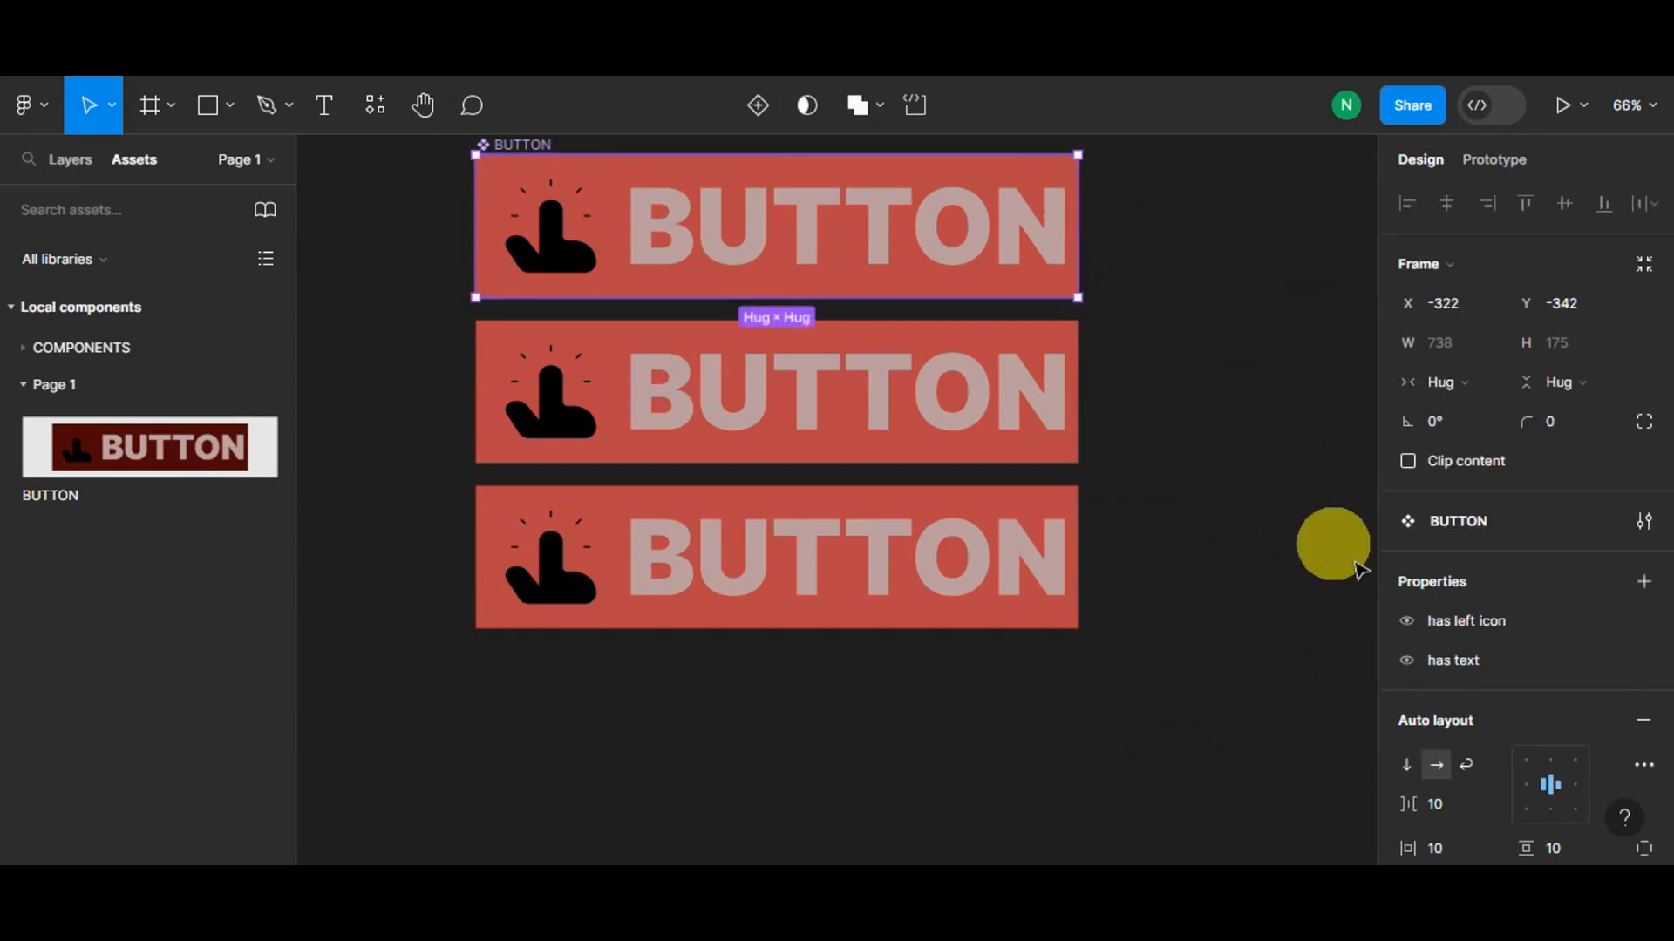
click(1441, 620)
click(1442, 620)
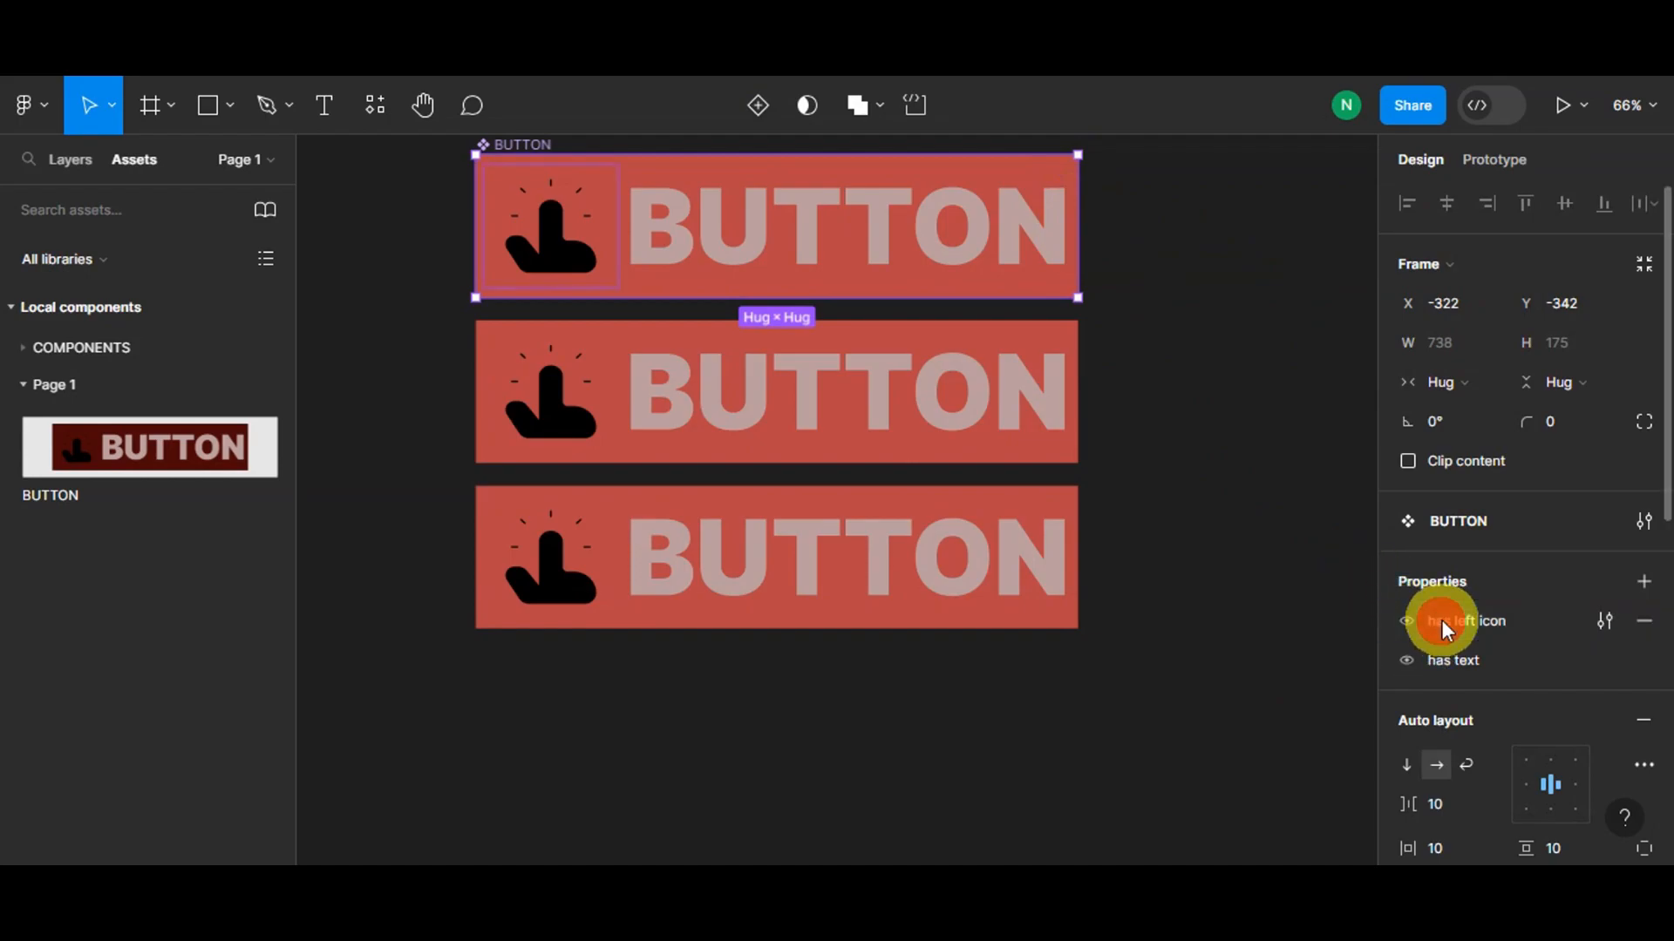
right_click(1472, 613)
click(1473, 615)
right_click(1472, 614)
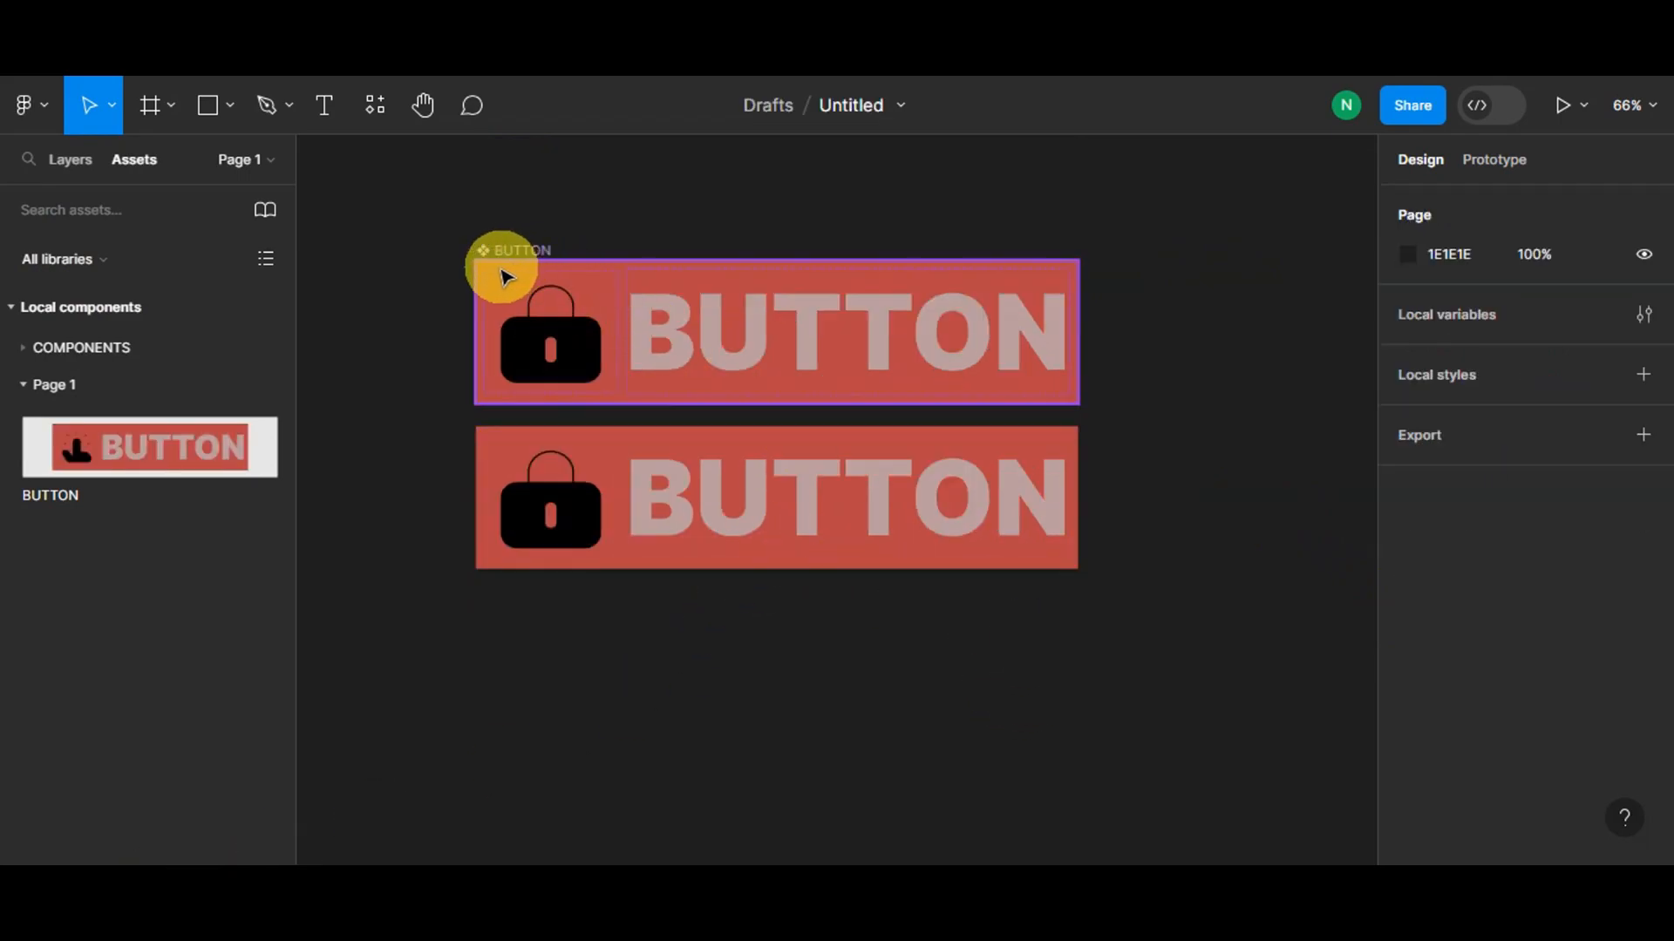
Step: Add a second variant to the main BUTTON component and move it outside the component set, to its right
click(501, 277)
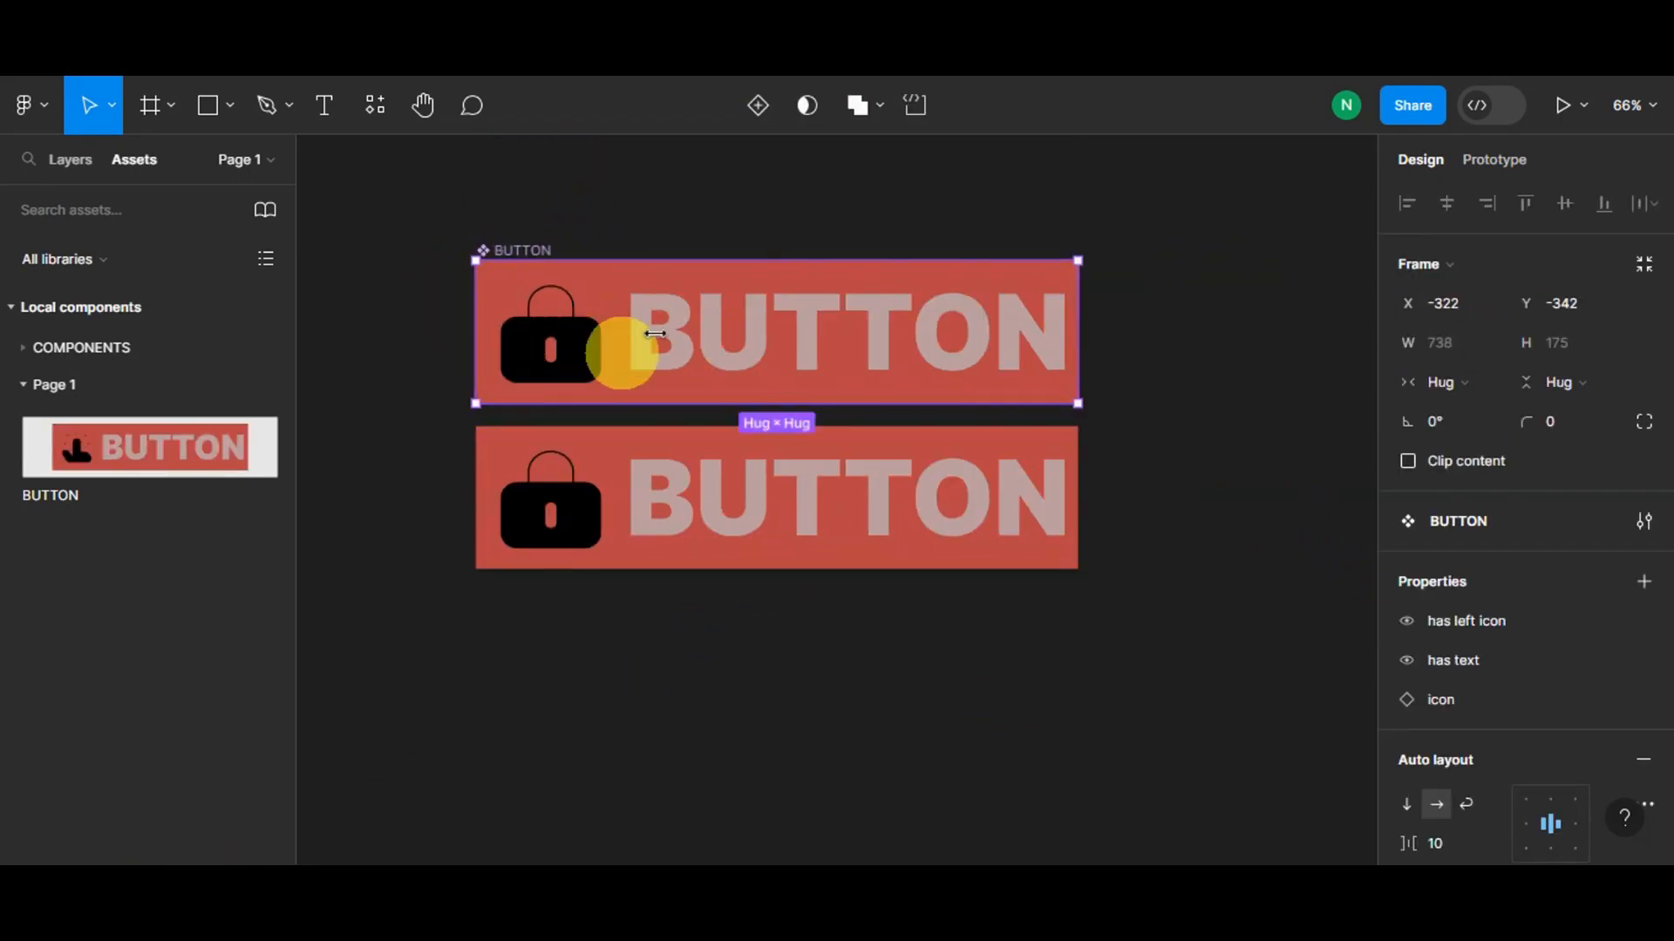
click(758, 106)
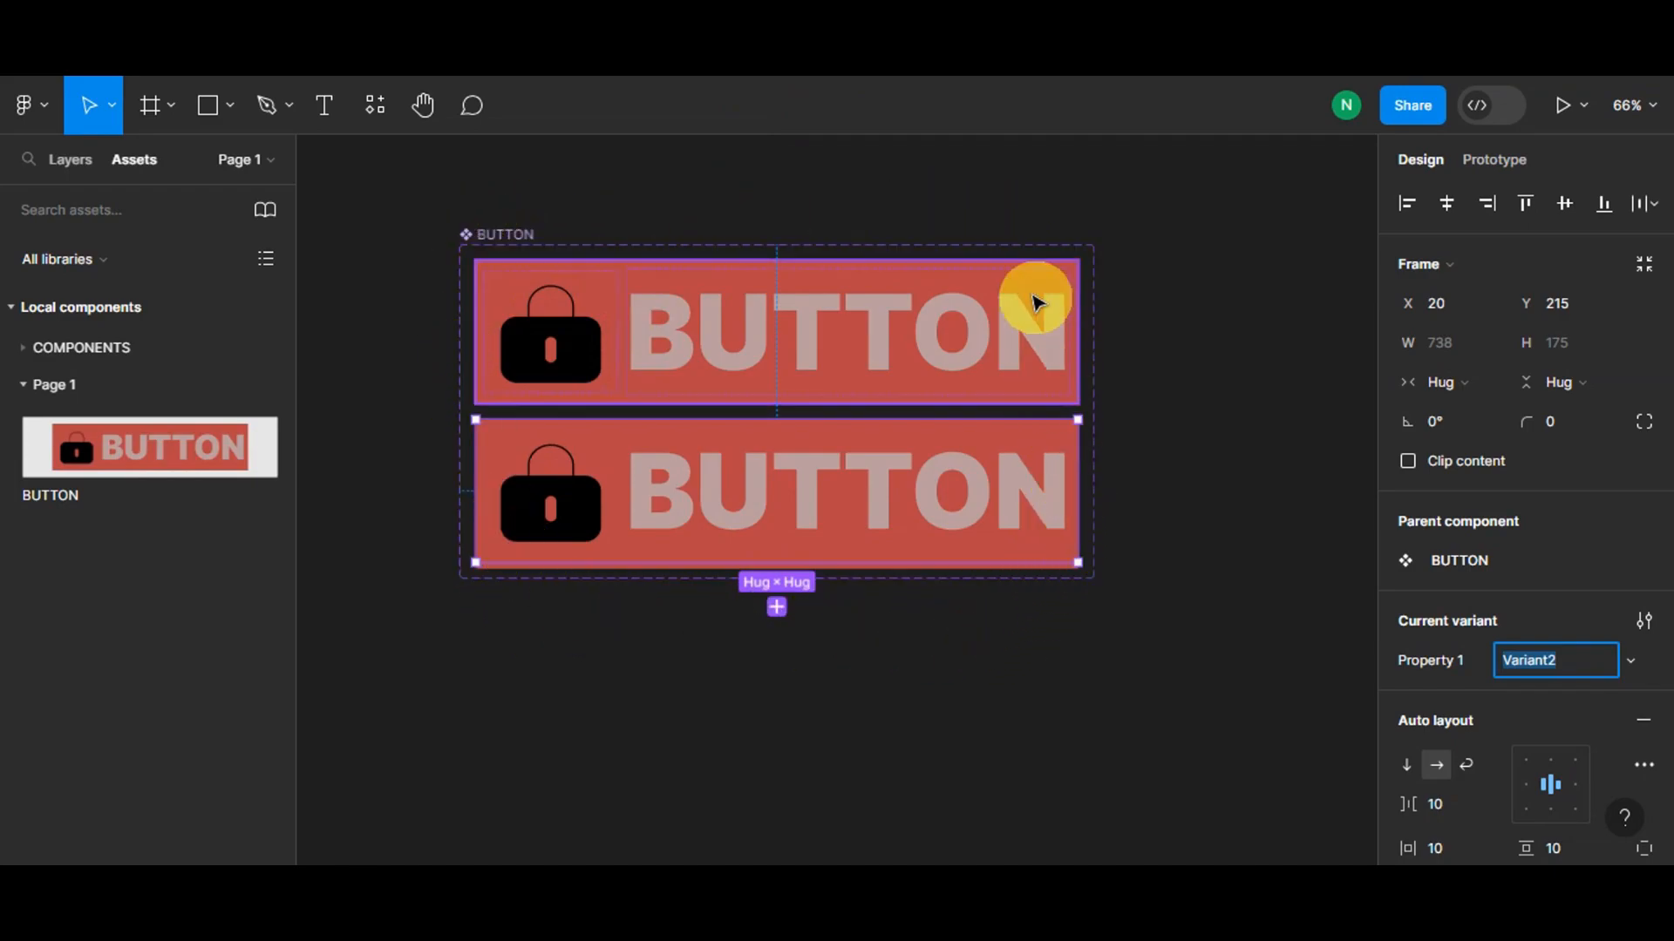
drag(609, 456, 885, 462)
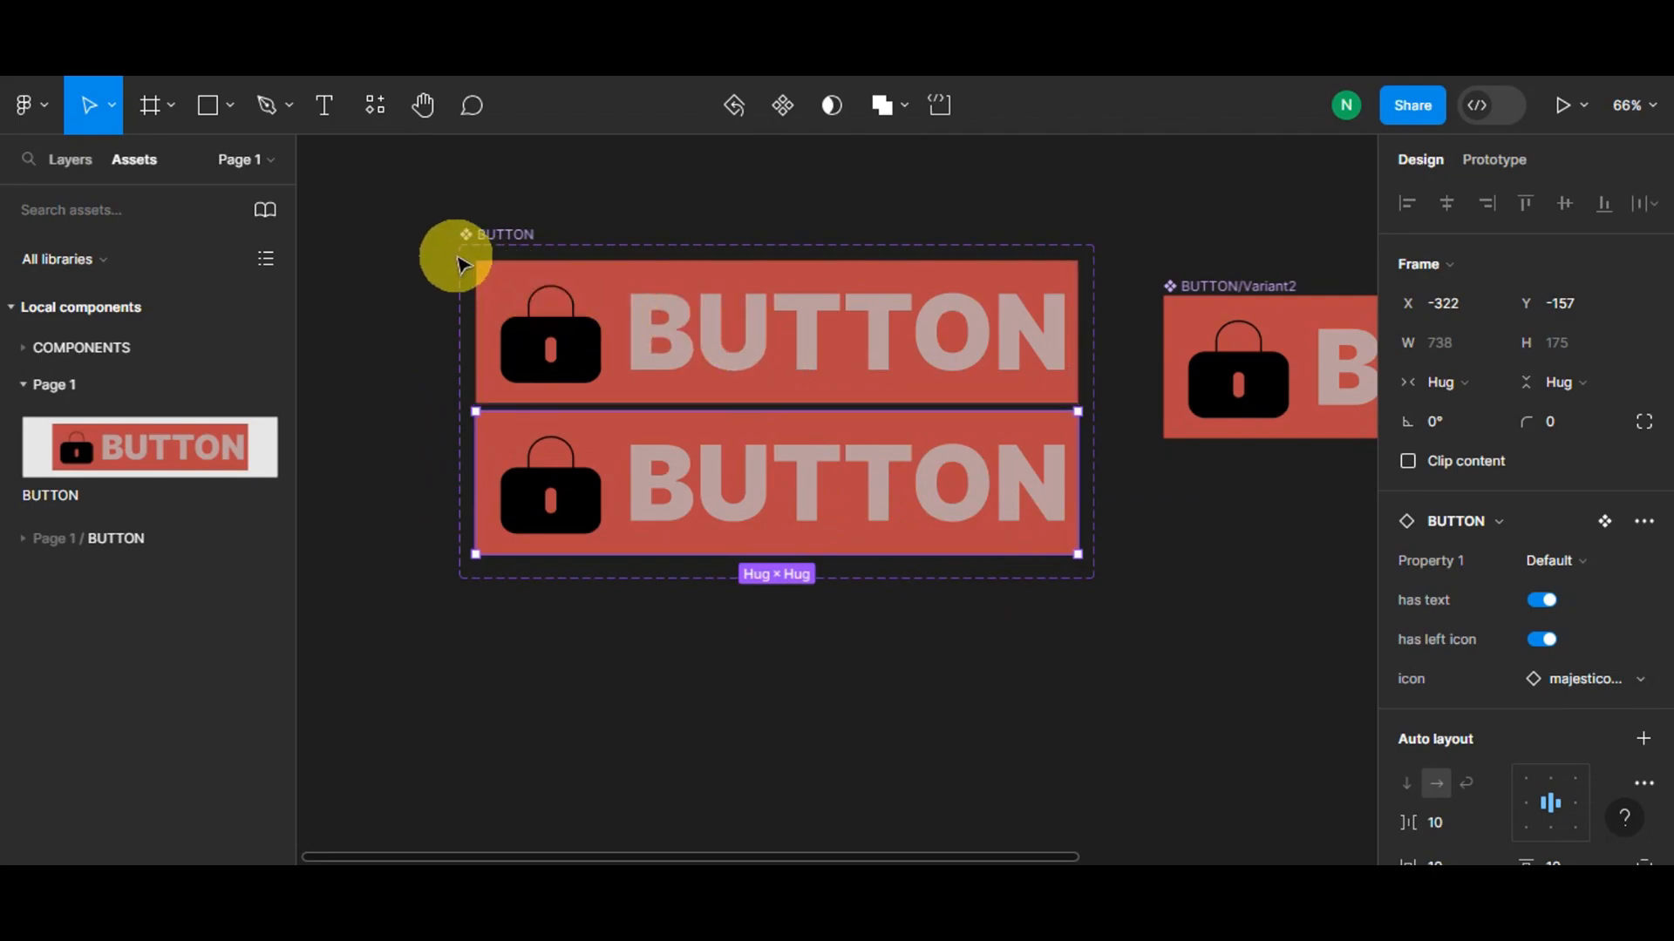
Step: Move the BUTTON component set, enlarge it to about 865 × 615, and reposition the other buttons around it
drag(461, 245, 401, 181)
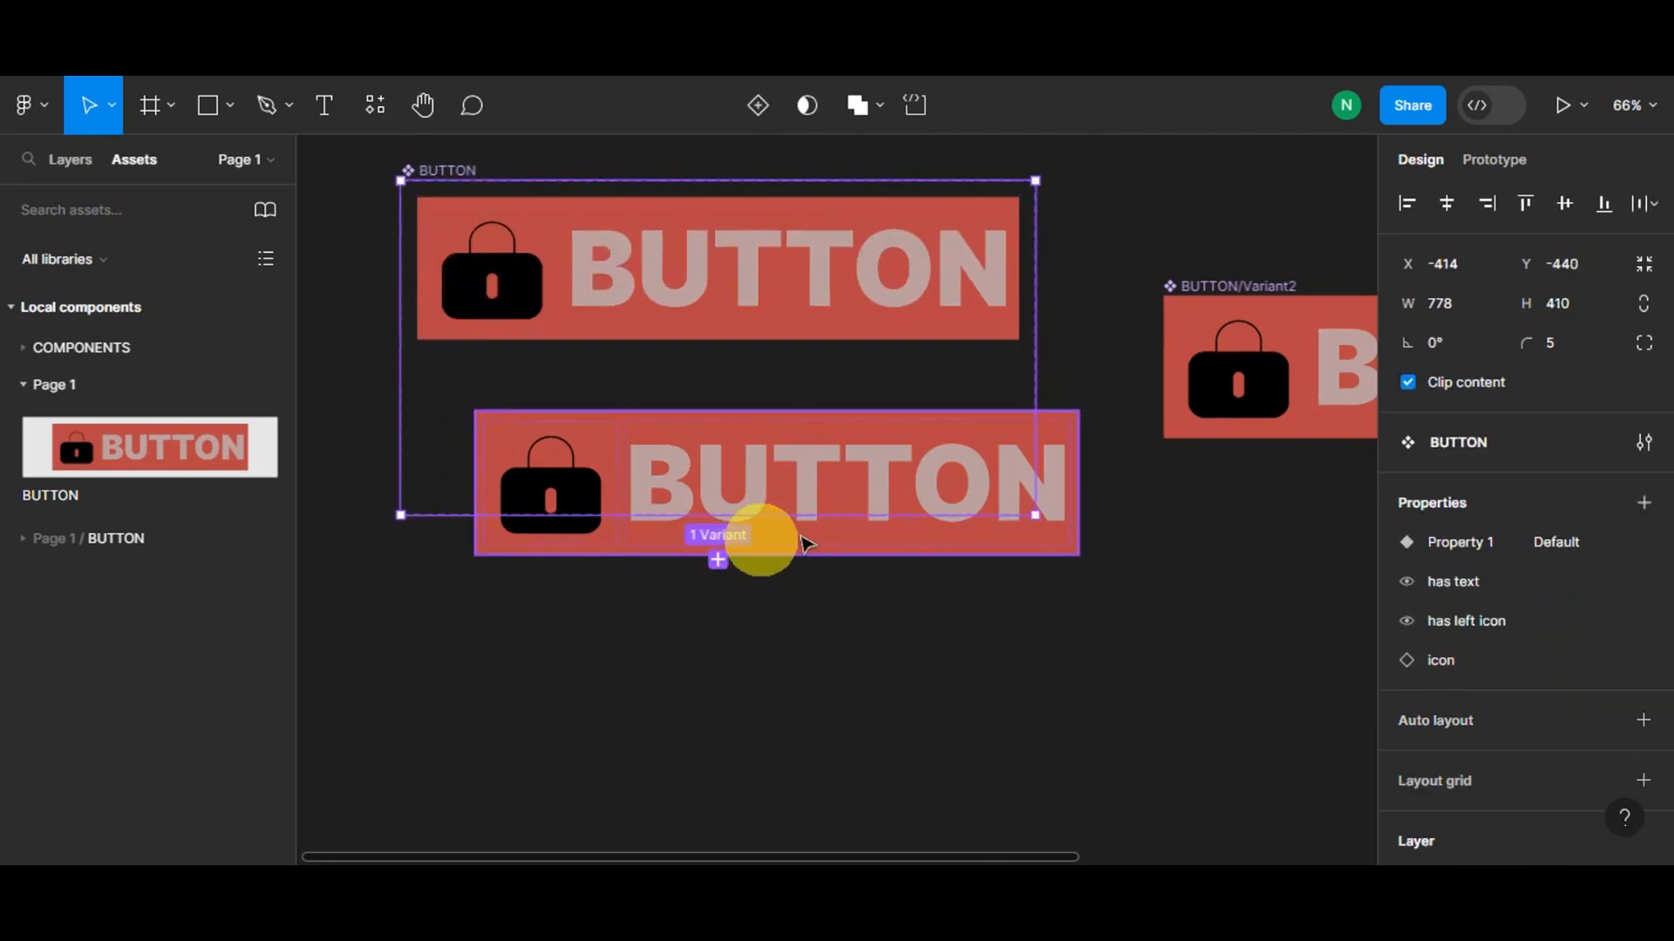
drag(1037, 514, 1103, 675)
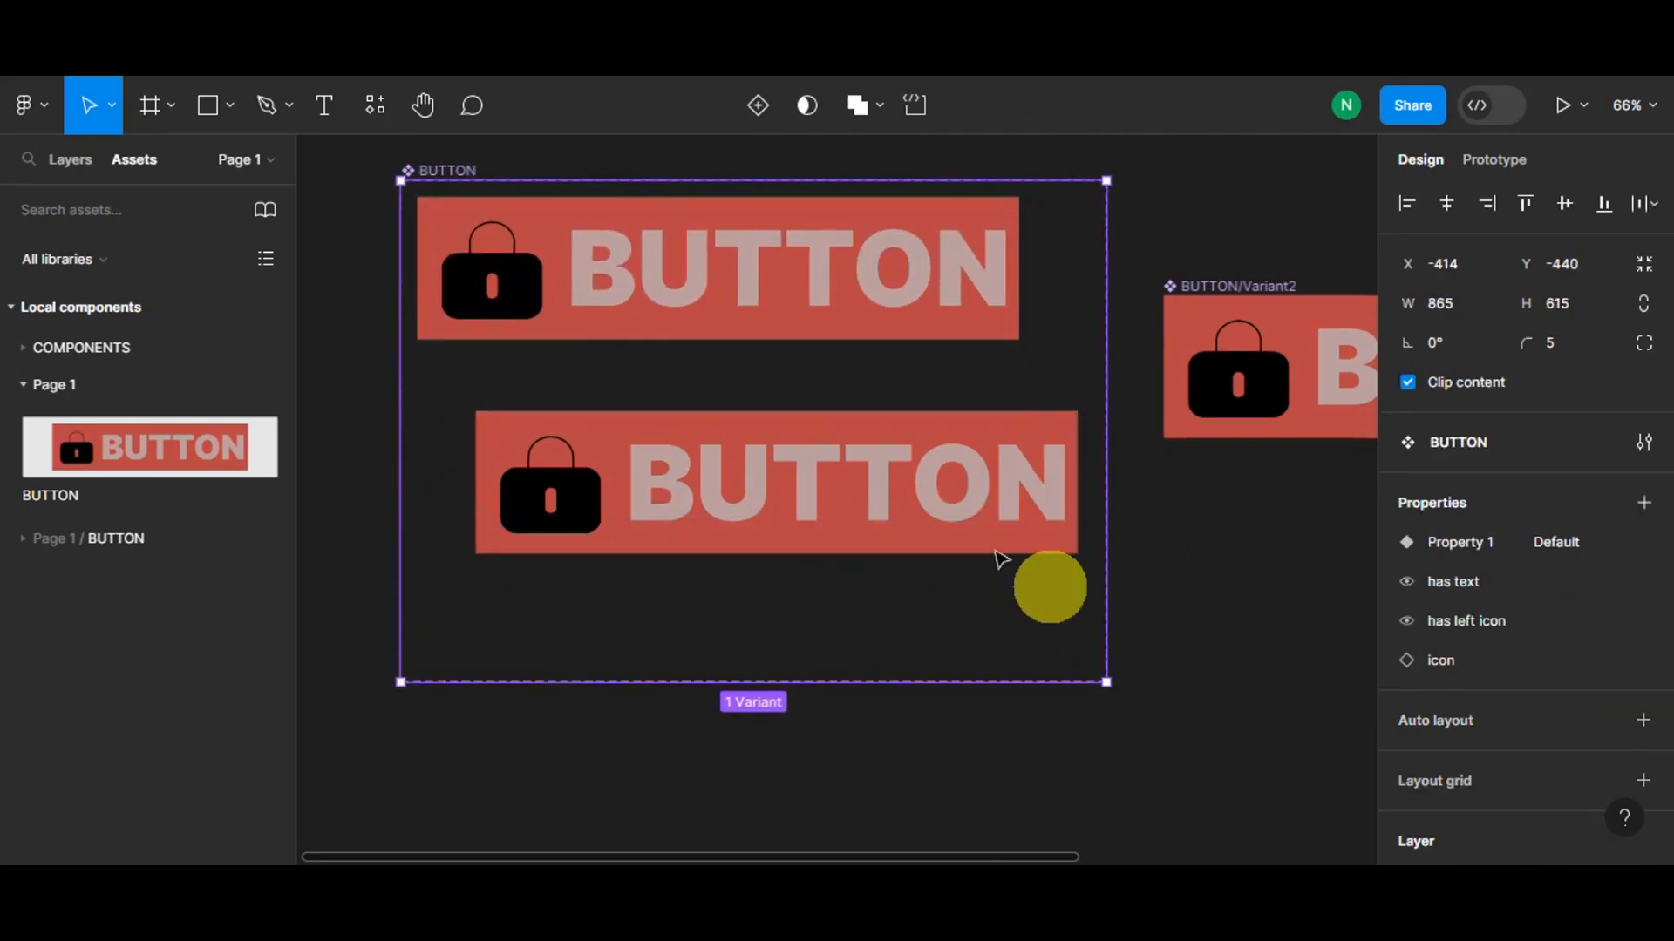
drag(795, 454, 953, 535)
drag(1259, 378, 1372, 529)
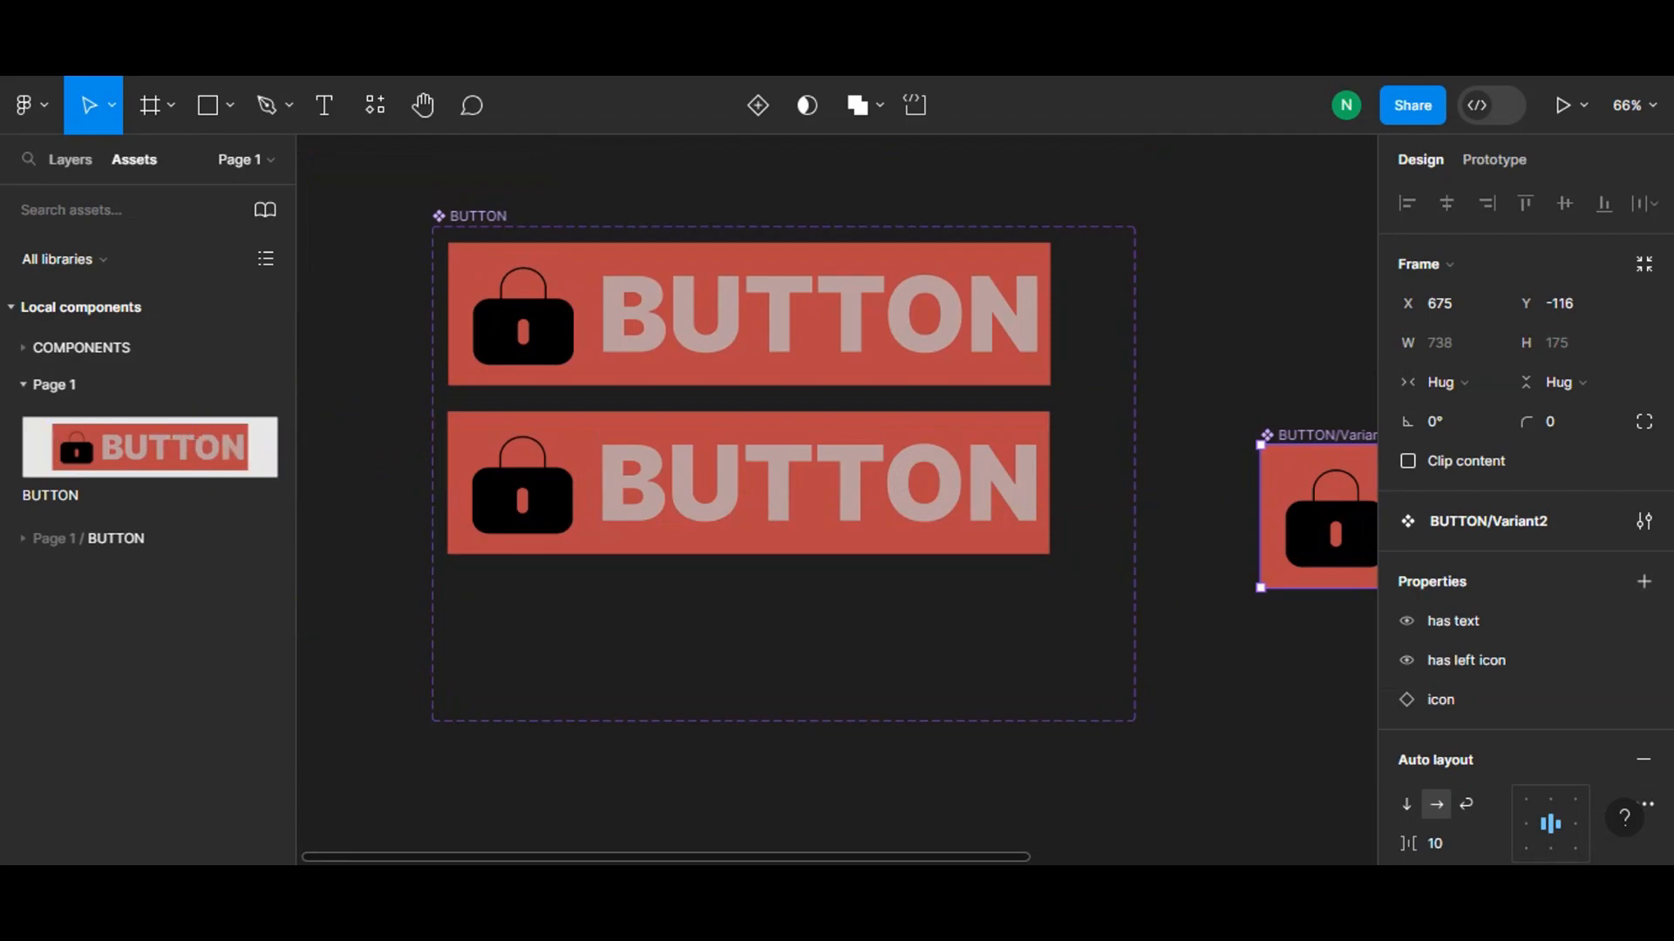
Step: Check the Property 1 value of the Default button in the component set
click(736, 336)
click(736, 335)
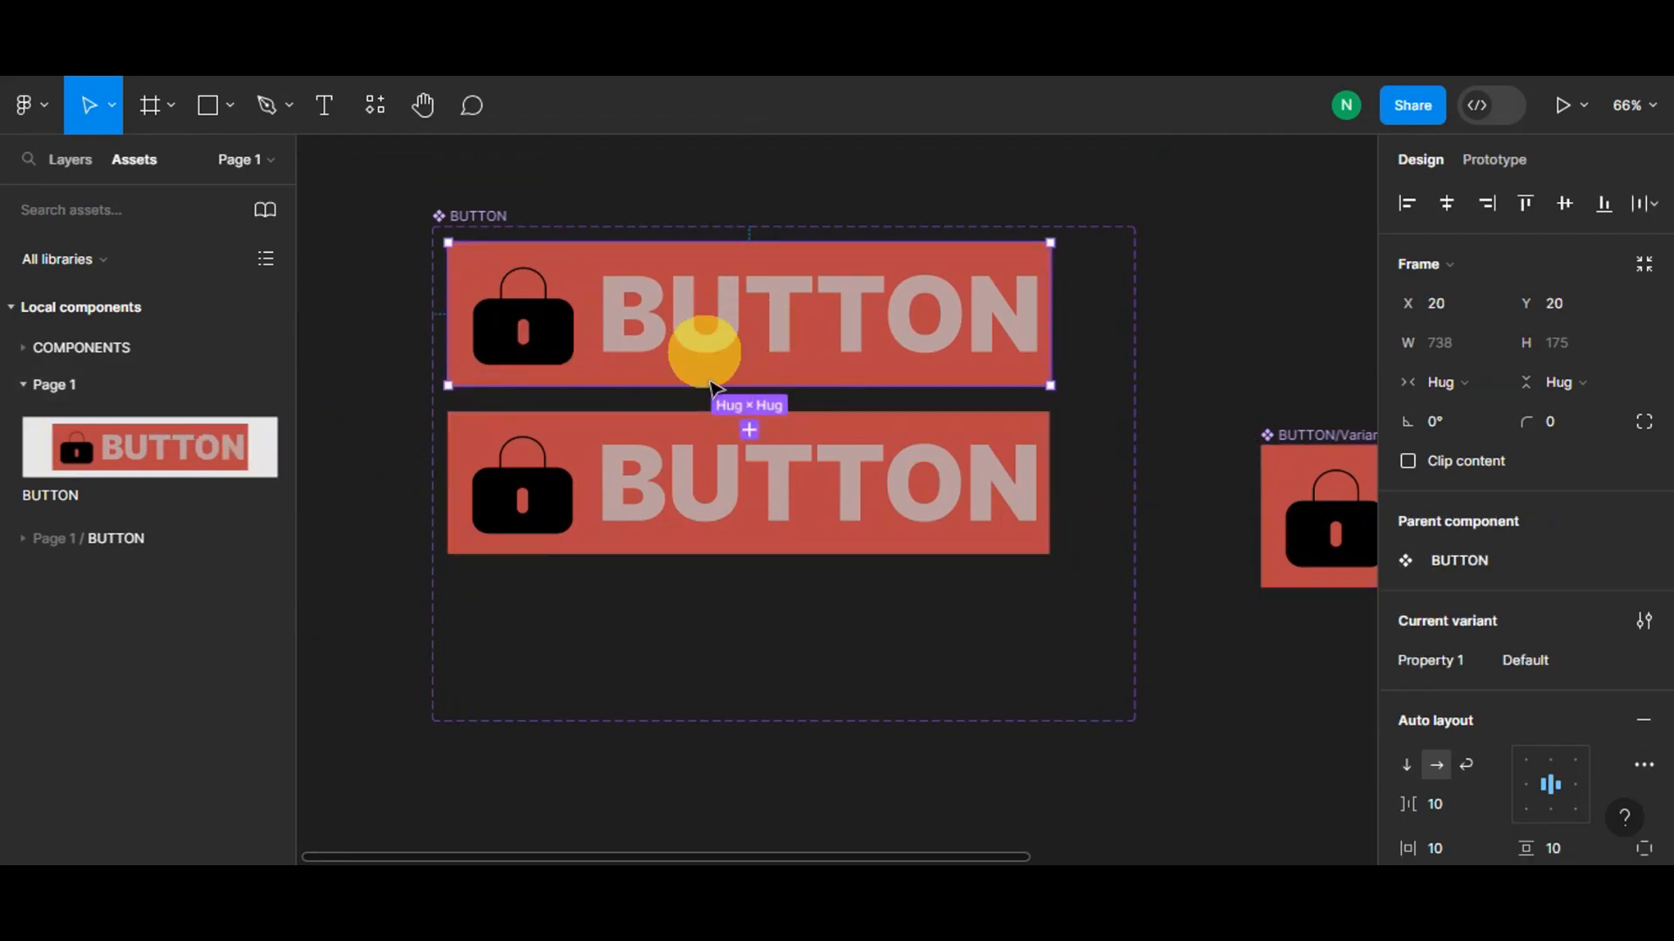
click(1627, 660)
click(1590, 656)
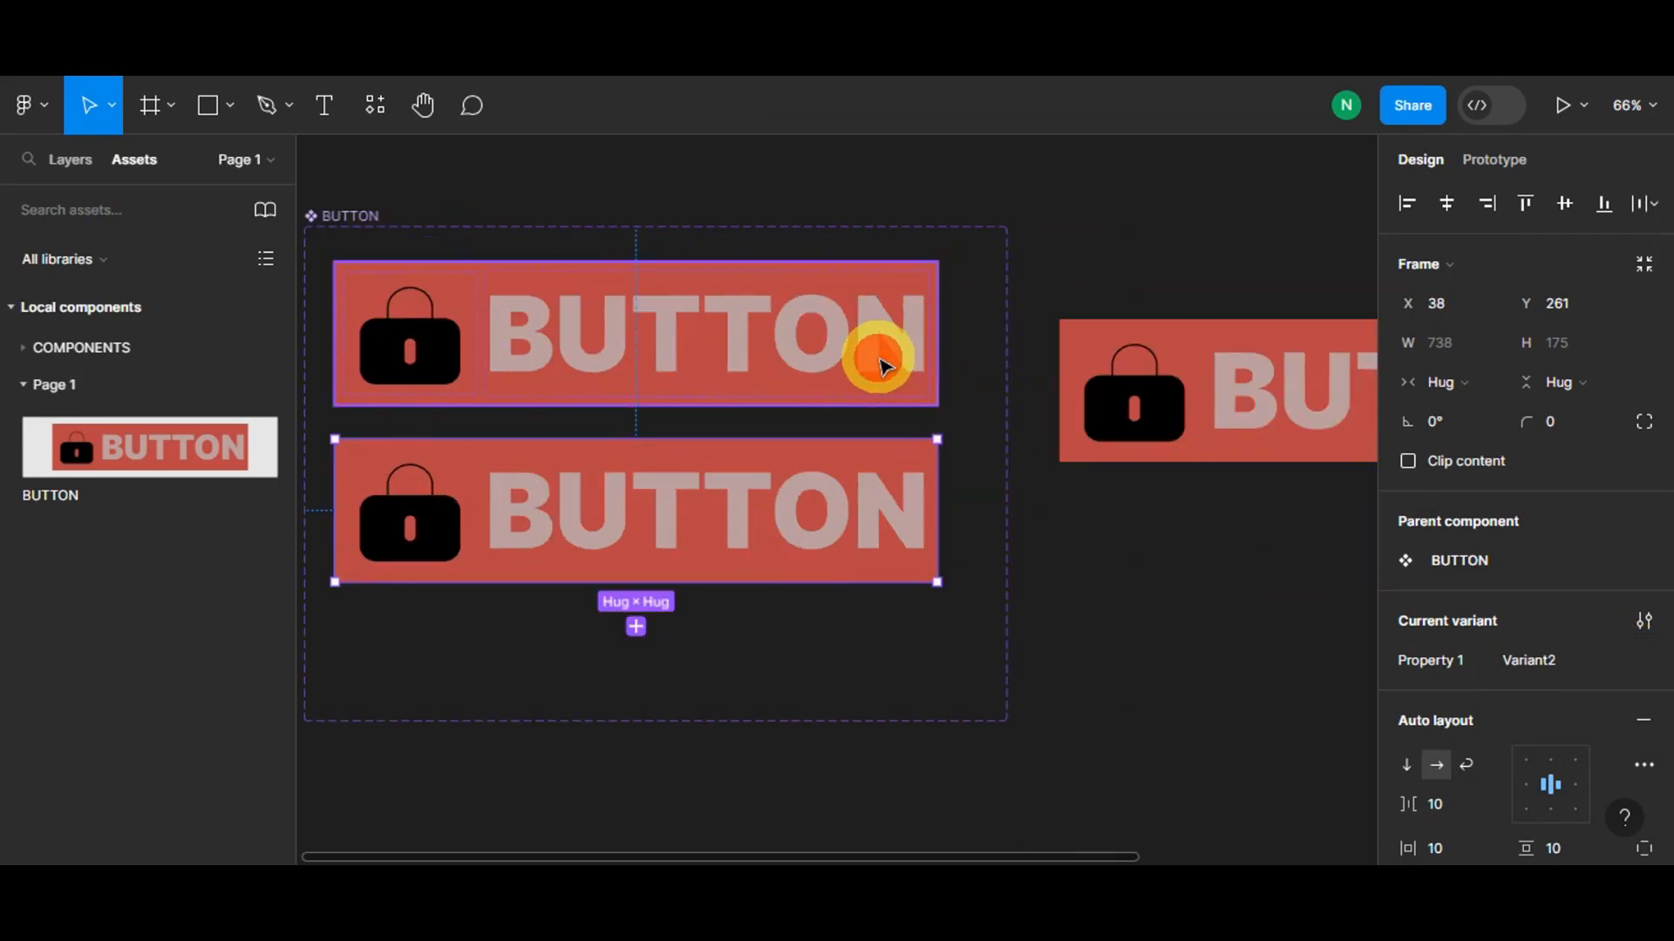
click(878, 363)
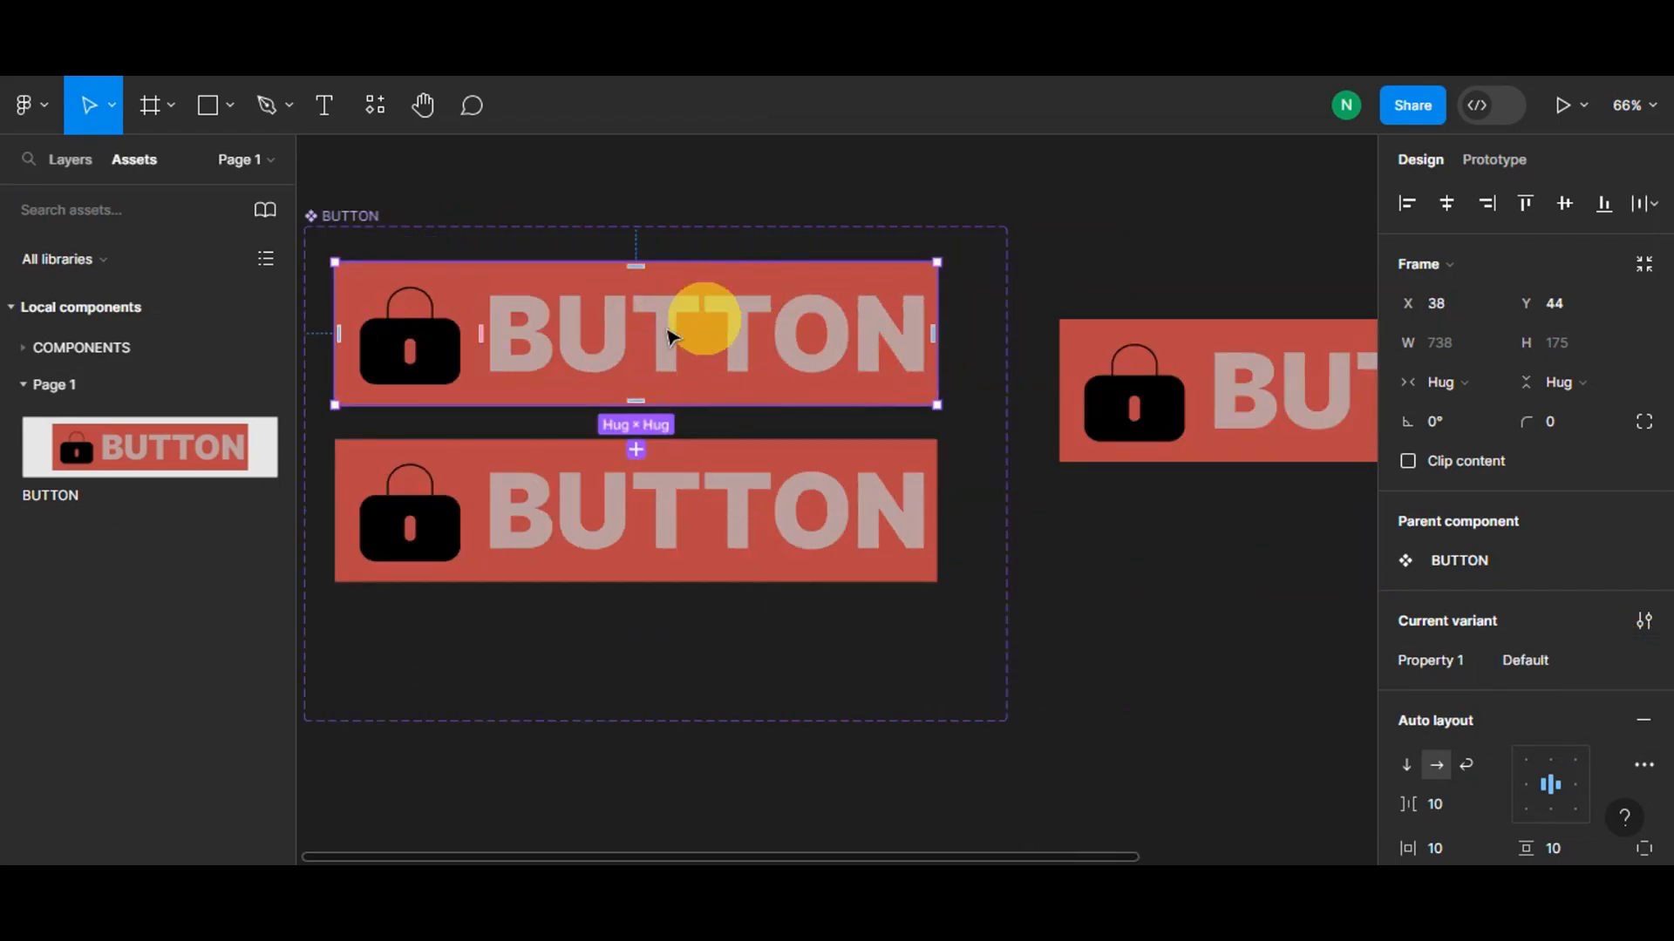
Step: Change the fill of the lower button, Variant2, in the BUTTON component set to a lighter, pinkish red
click(700, 451)
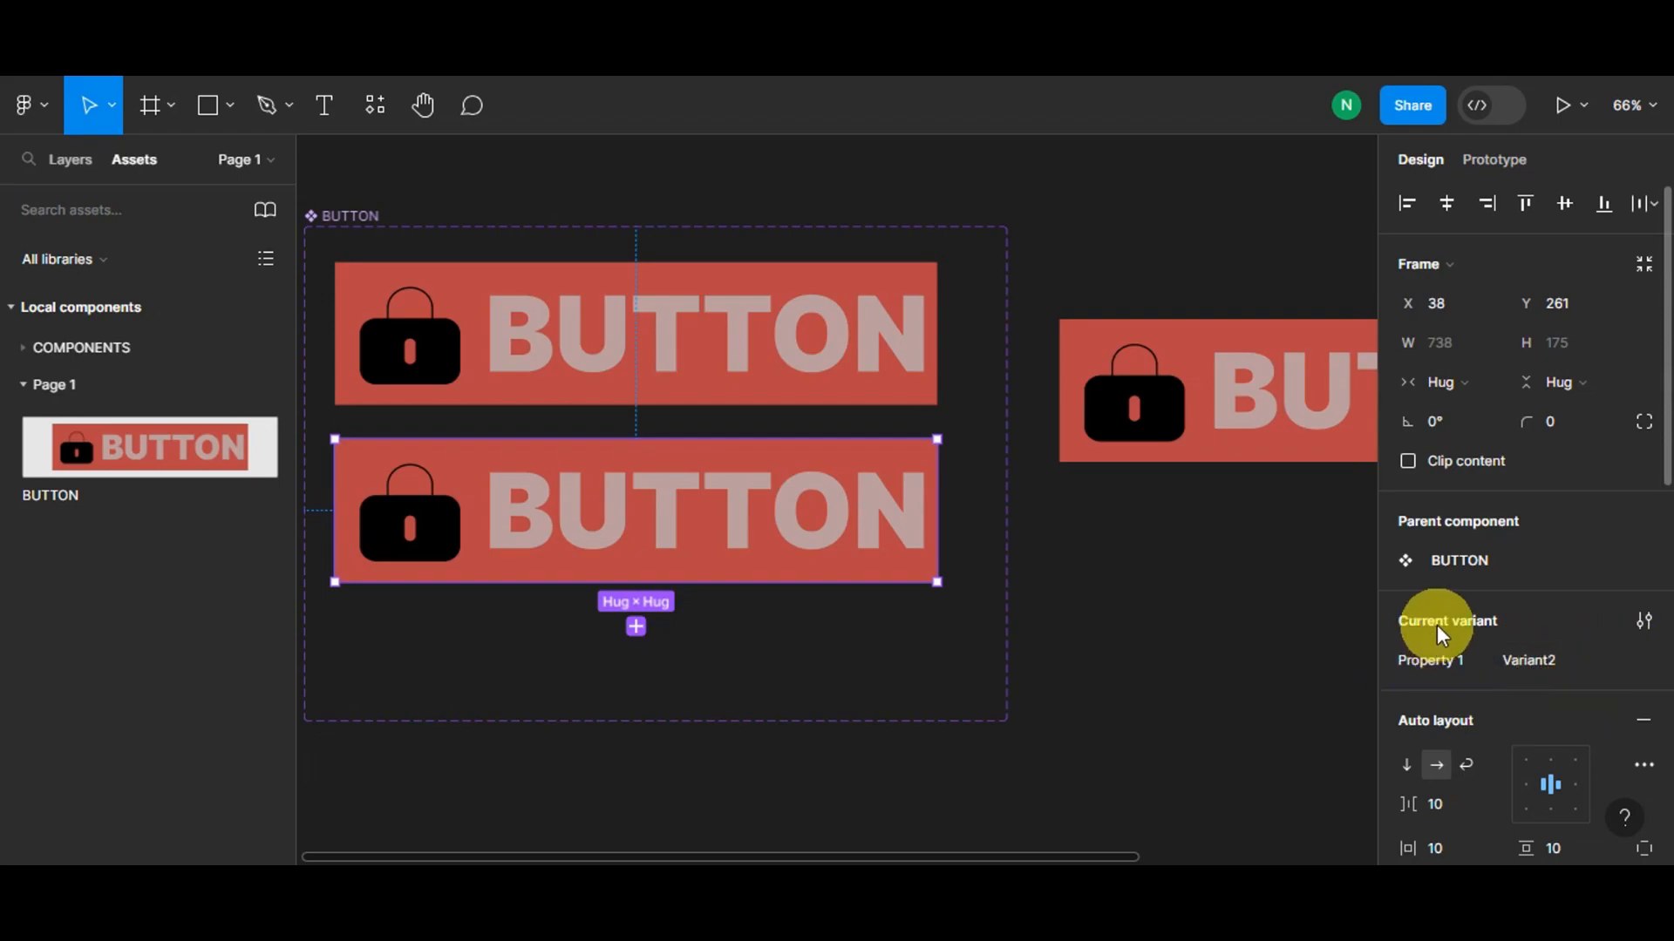
scroll(1474, 649, down, 4)
scroll(1487, 659, down, 4)
scroll(1438, 663, down, 1)
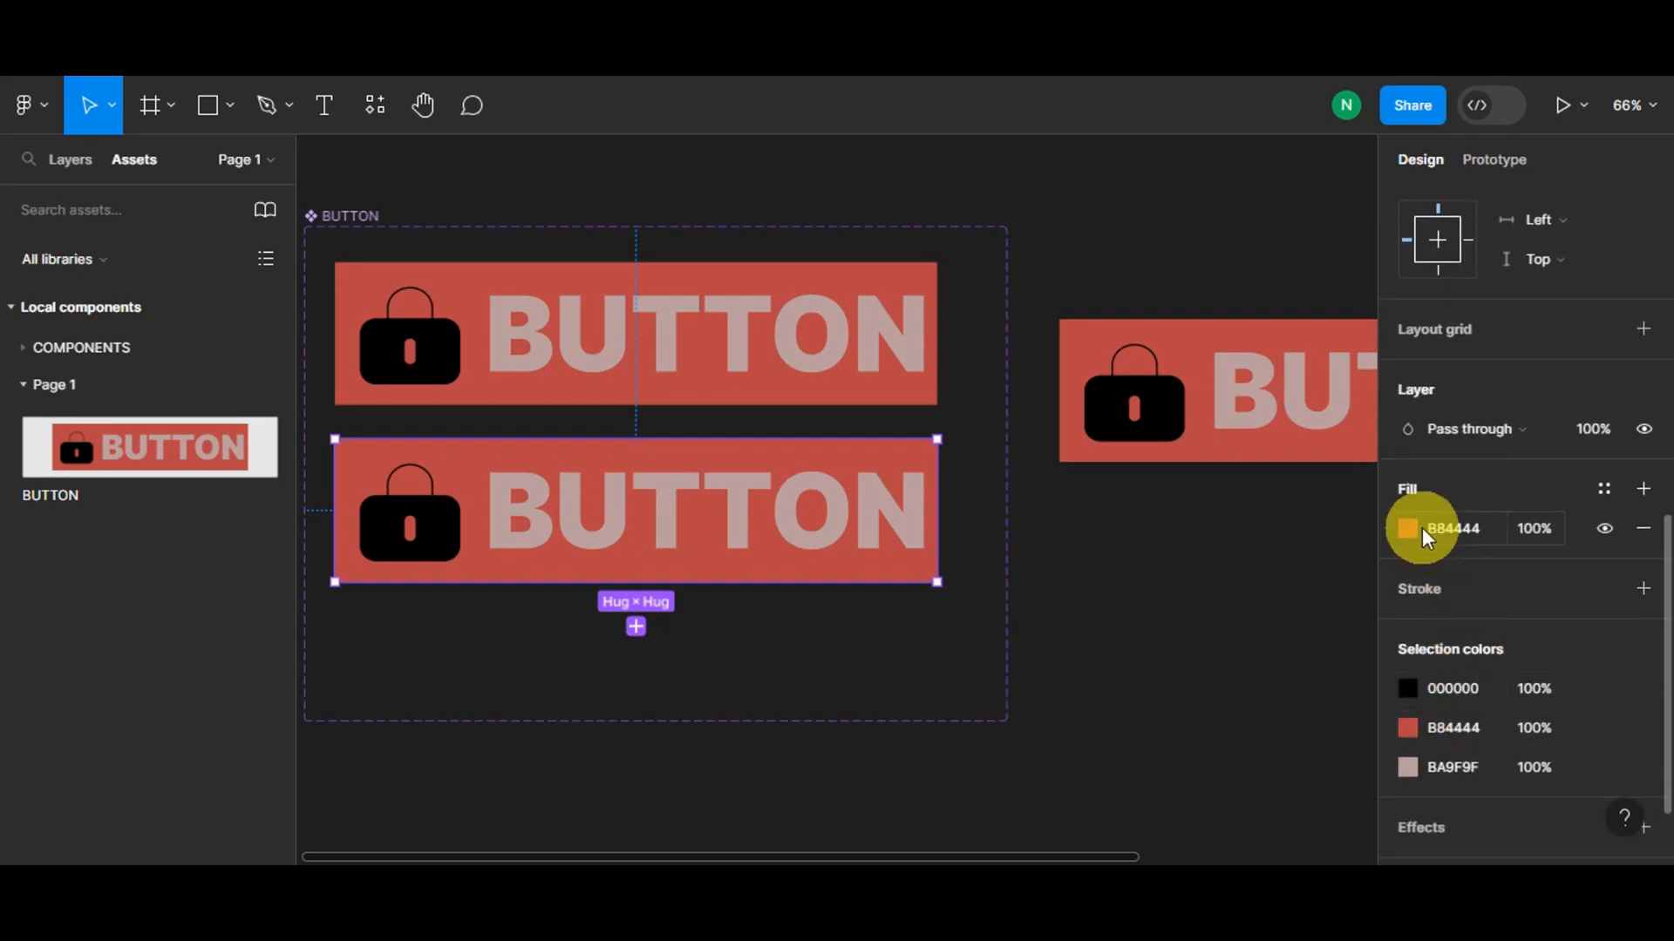
click(1409, 528)
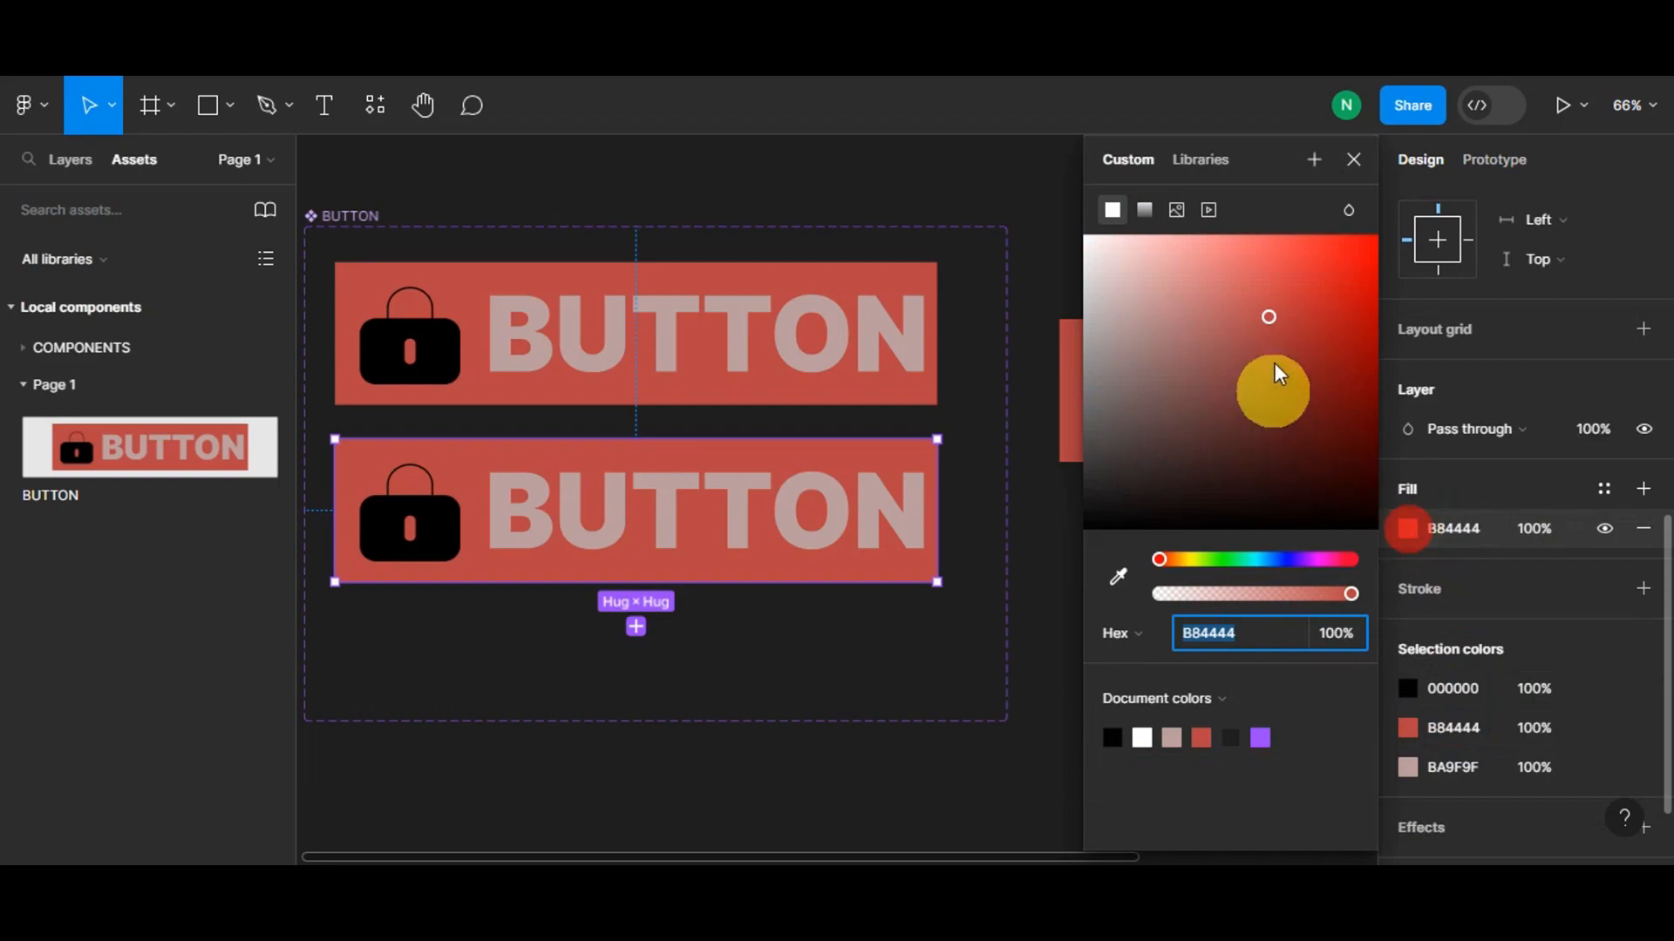
drag(1263, 324, 1205, 310)
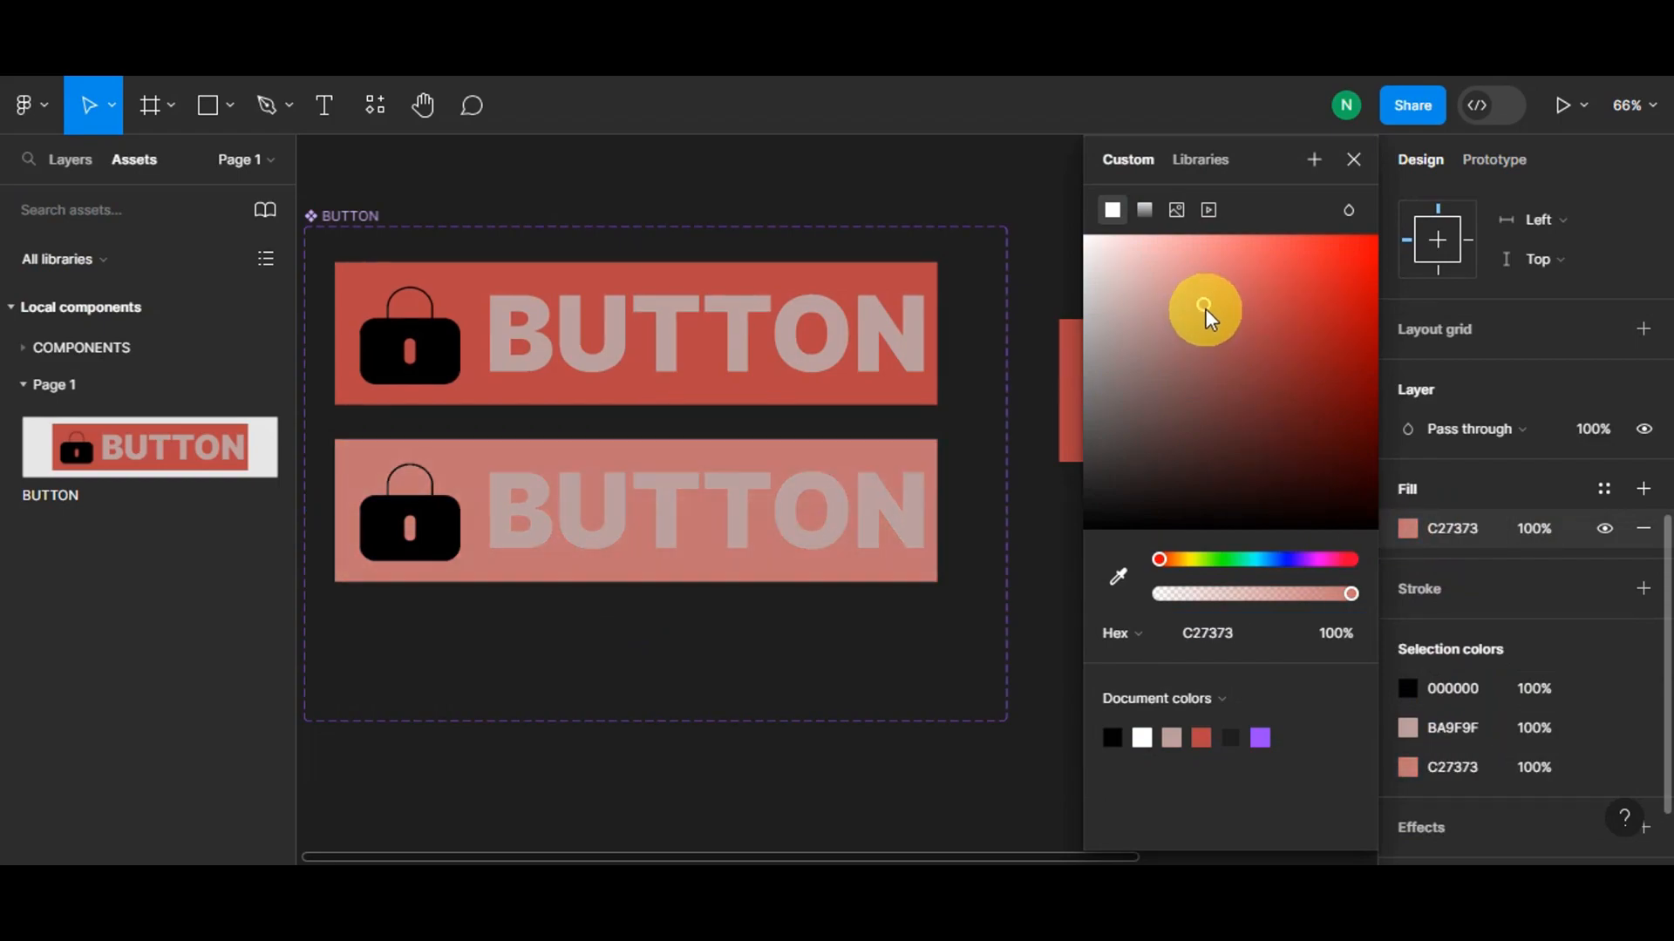
click(818, 194)
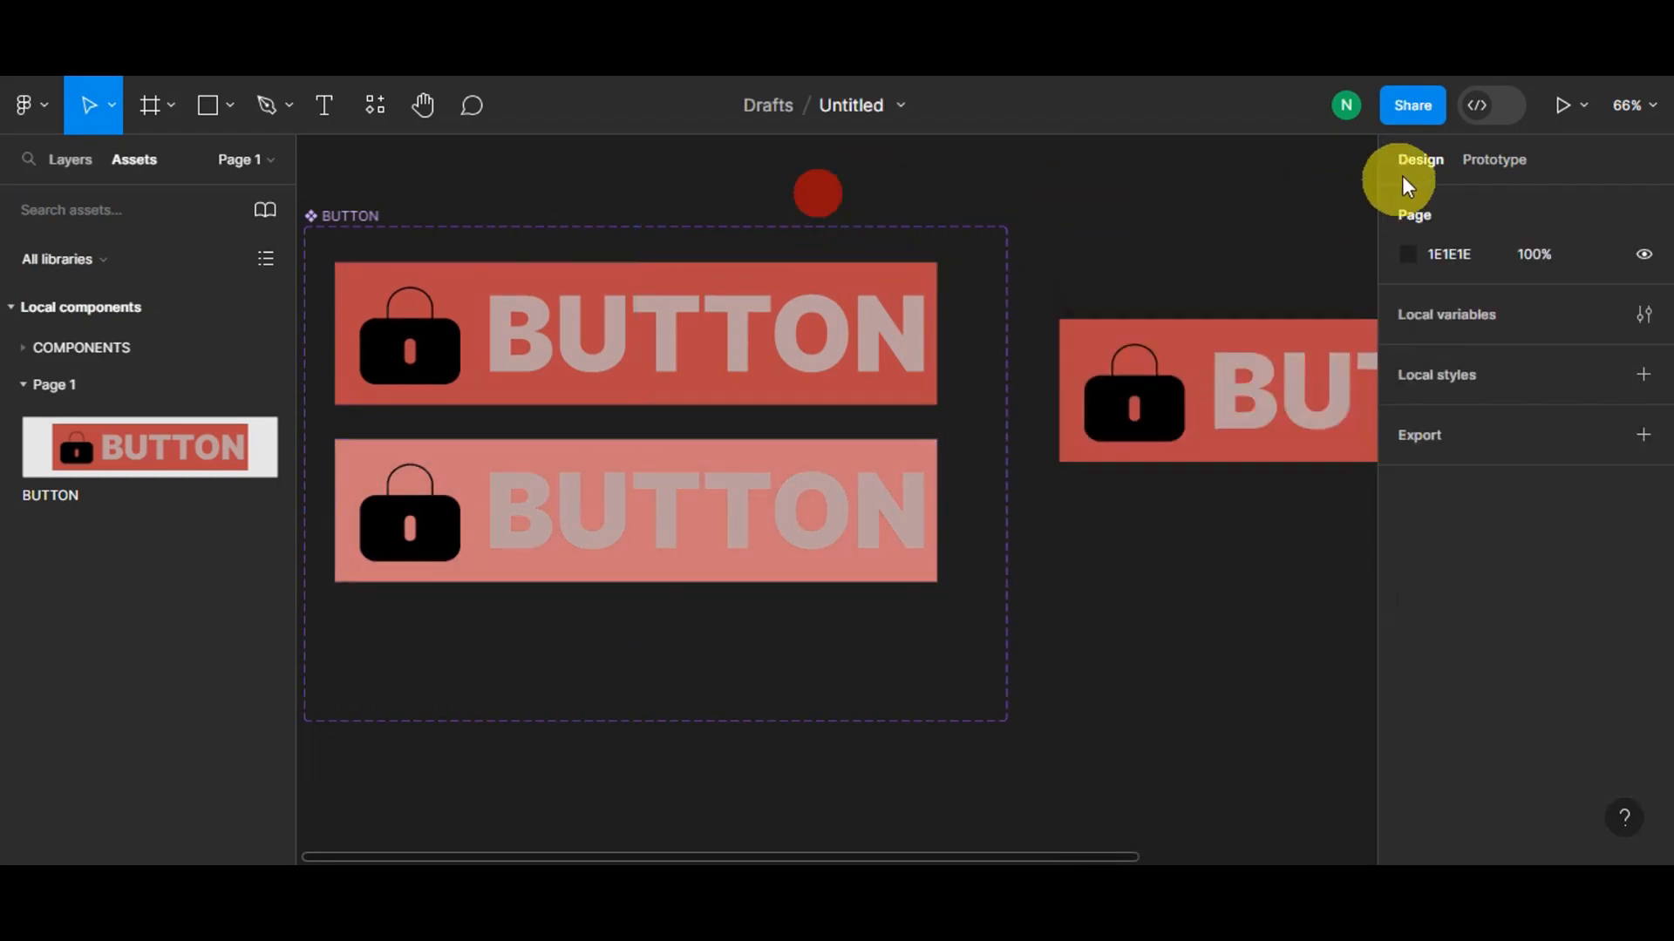
Step: Add a prototype interaction with the While hovering trigger to the Default button in the component set
click(1484, 160)
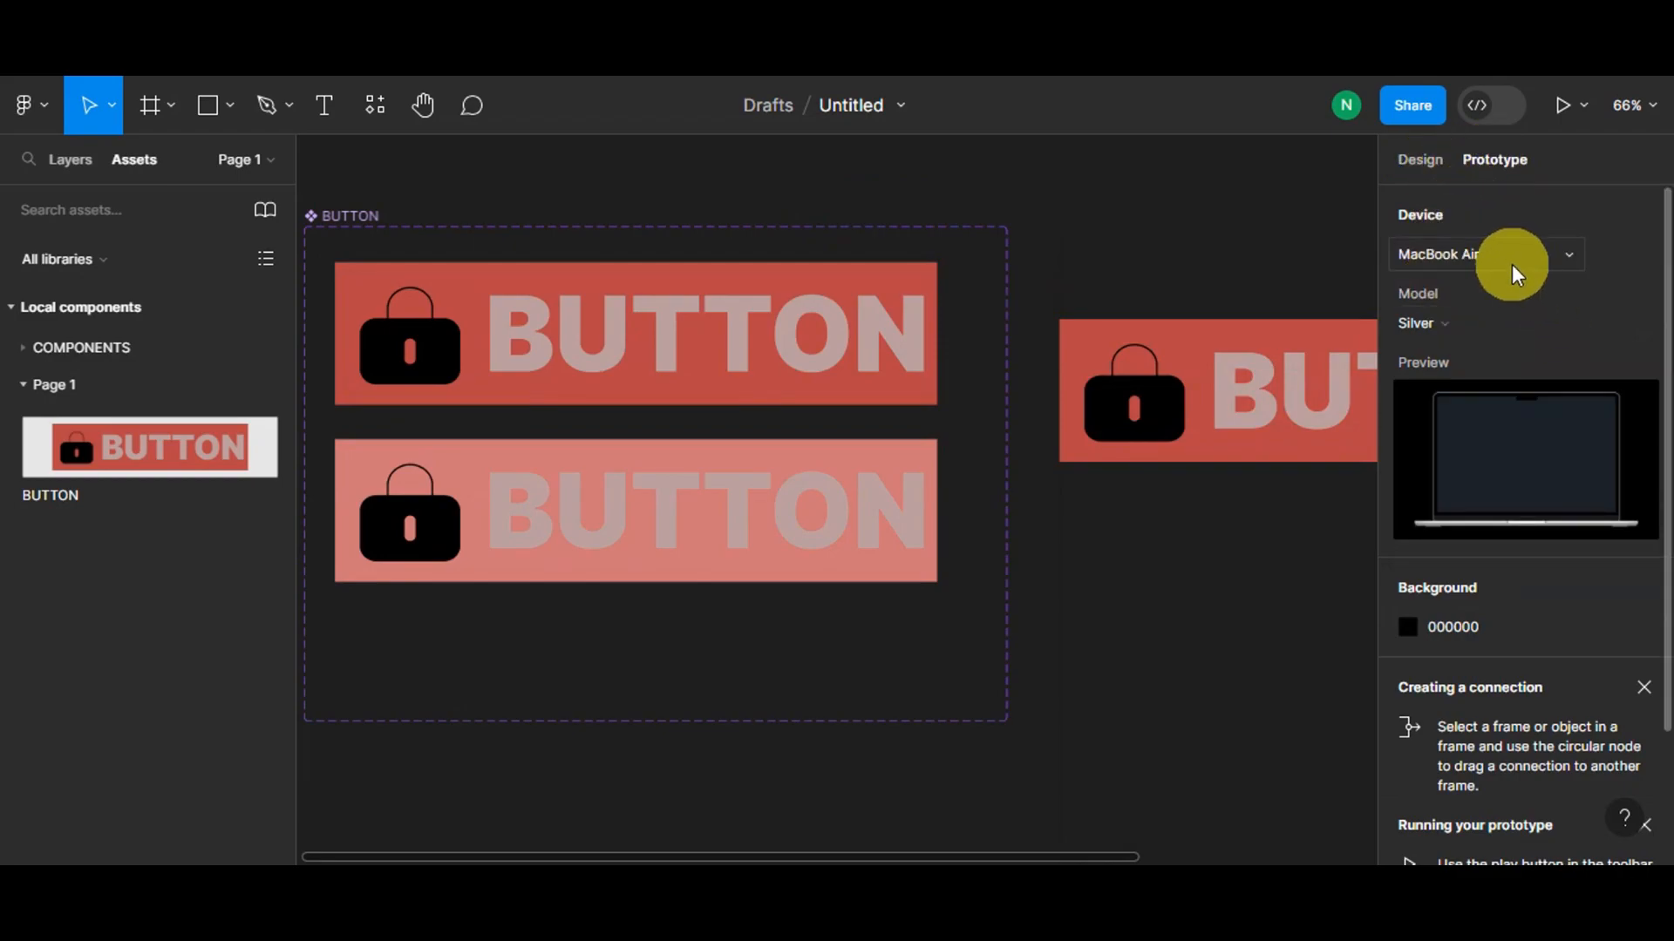
click(728, 342)
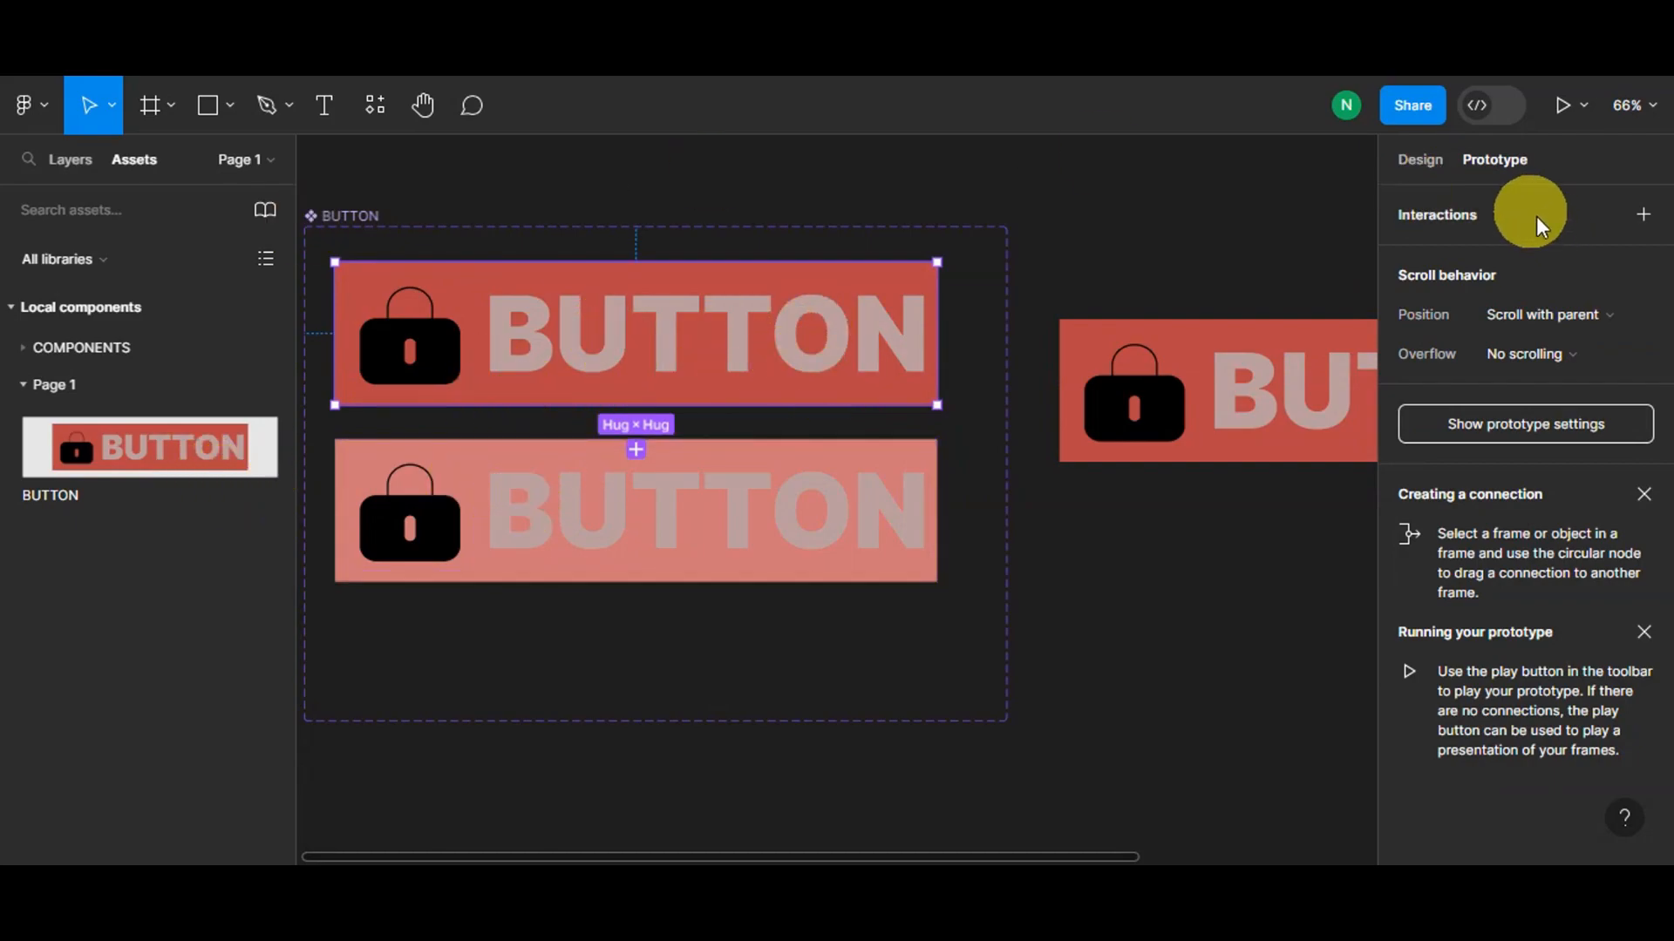
click(1644, 216)
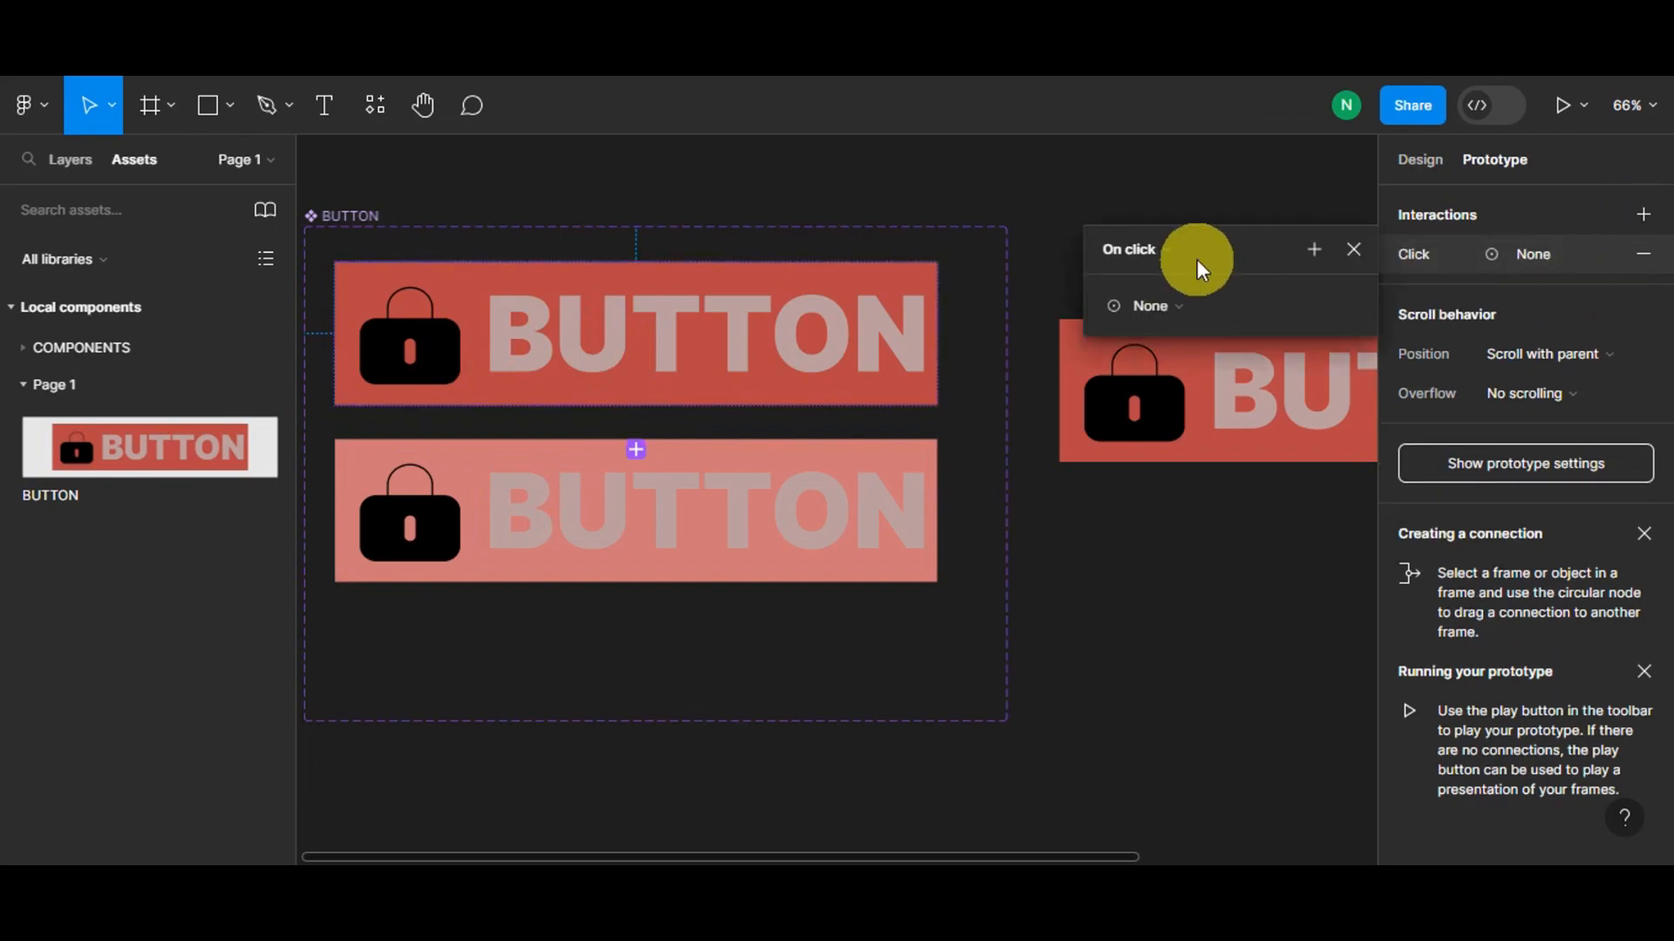
click(1165, 253)
click(1158, 311)
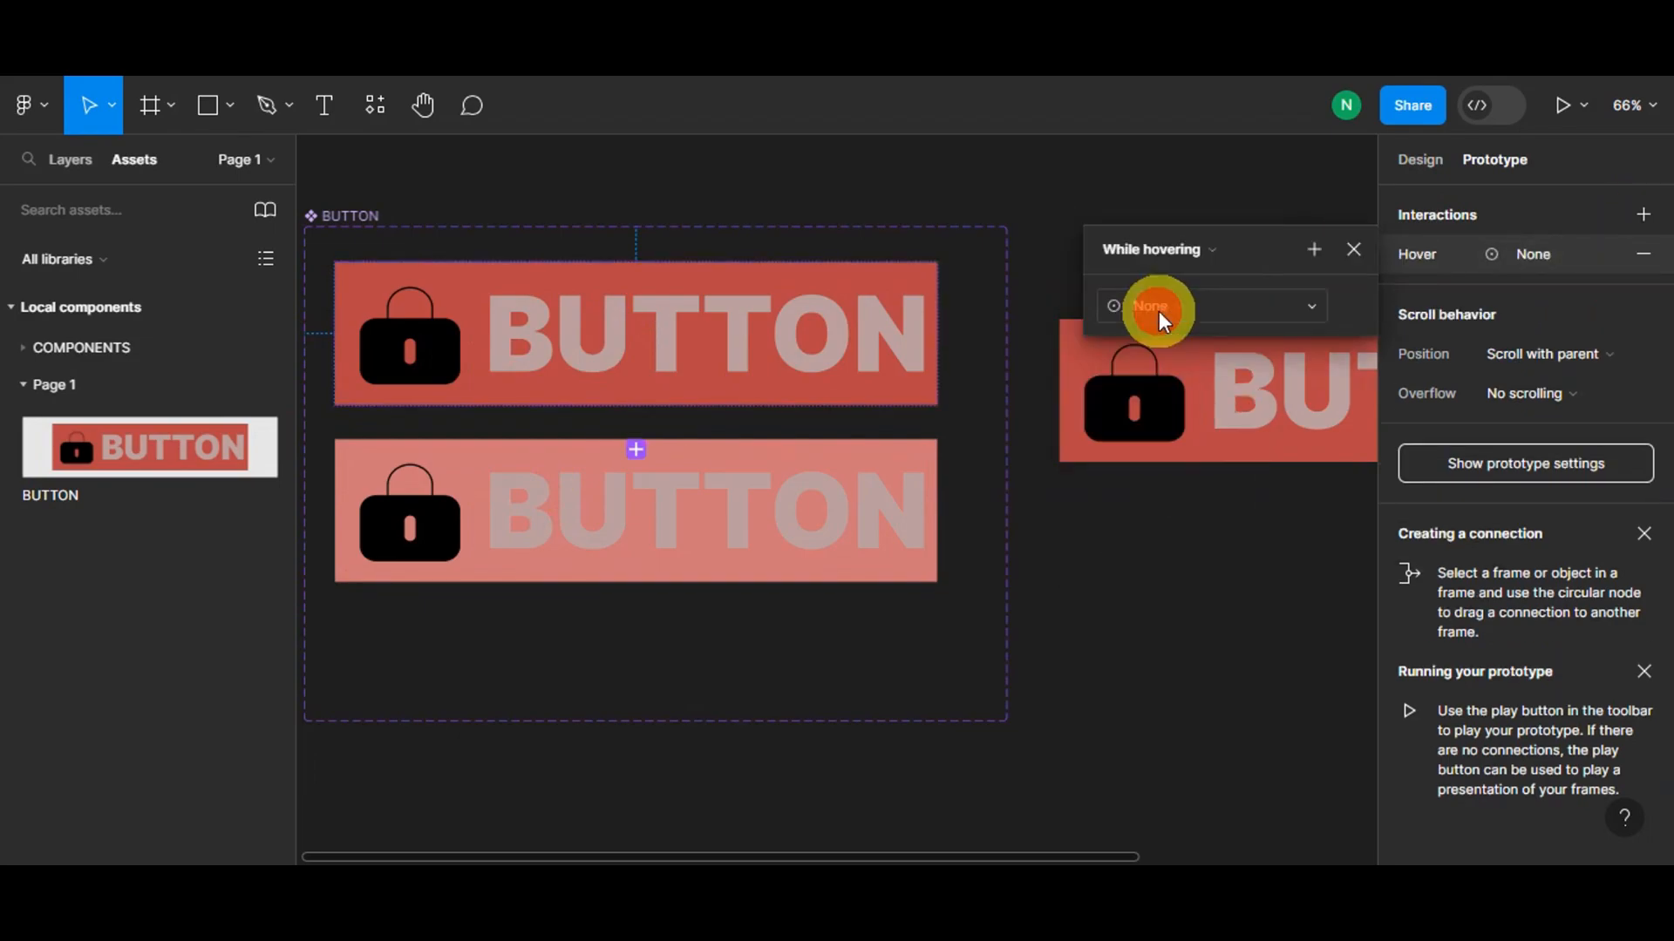
click(1195, 306)
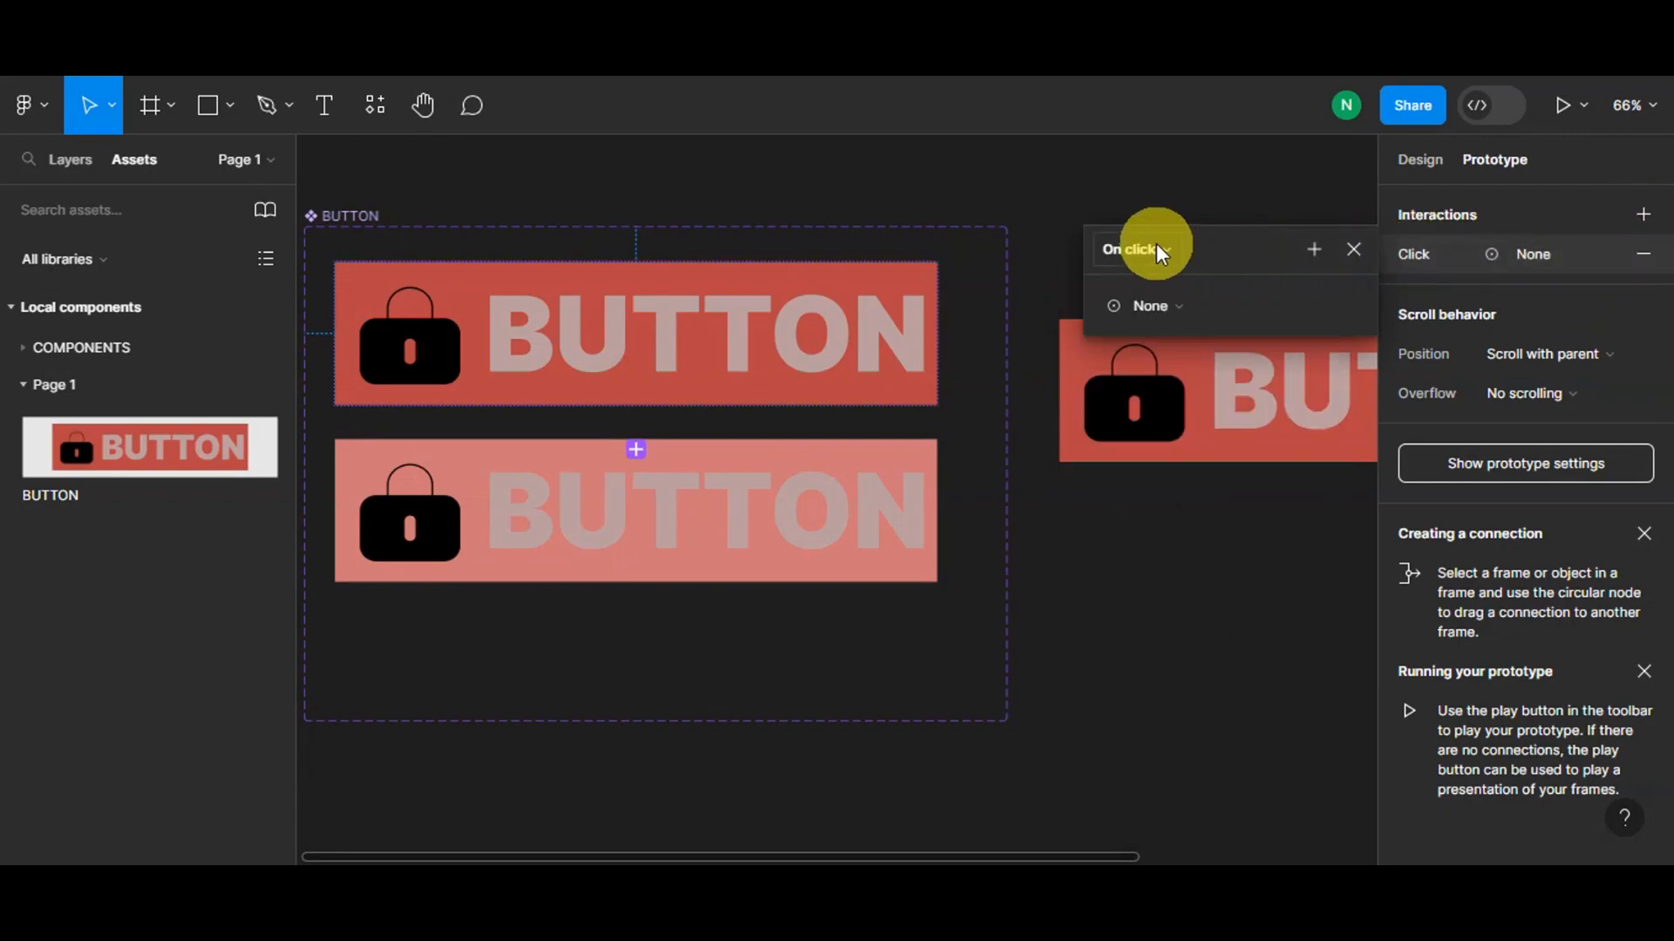
click(1156, 248)
click(1170, 300)
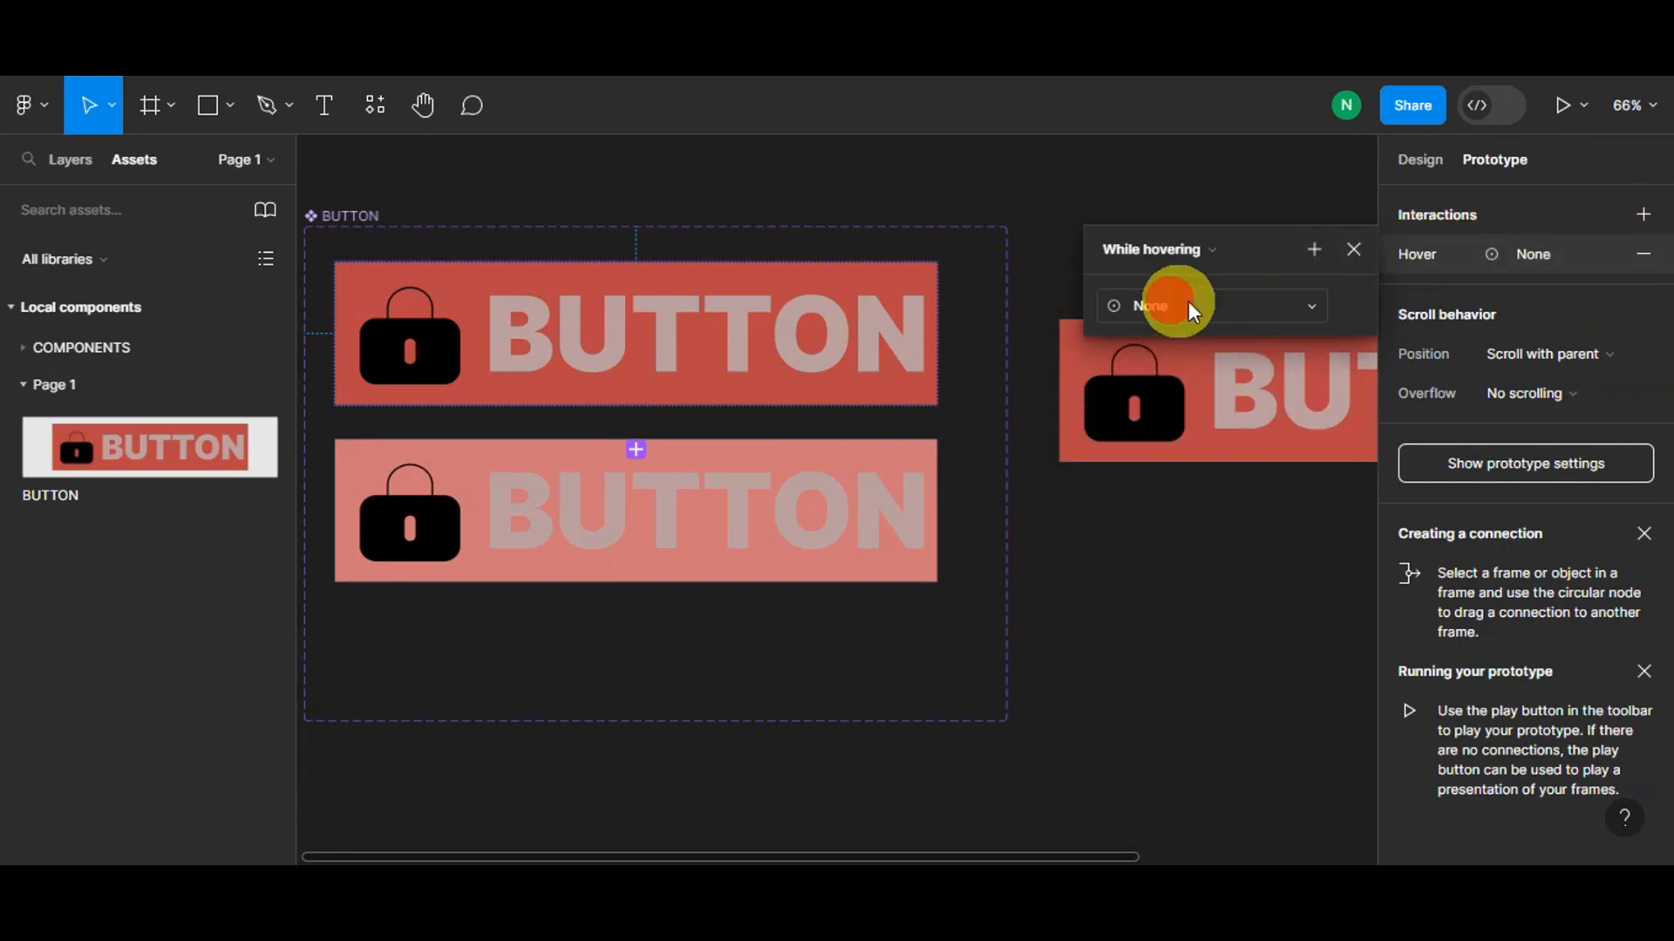
Step: Set the Default button's hover interaction to the Change to action with Property 1 set to Variant2
click(1192, 307)
click(1230, 385)
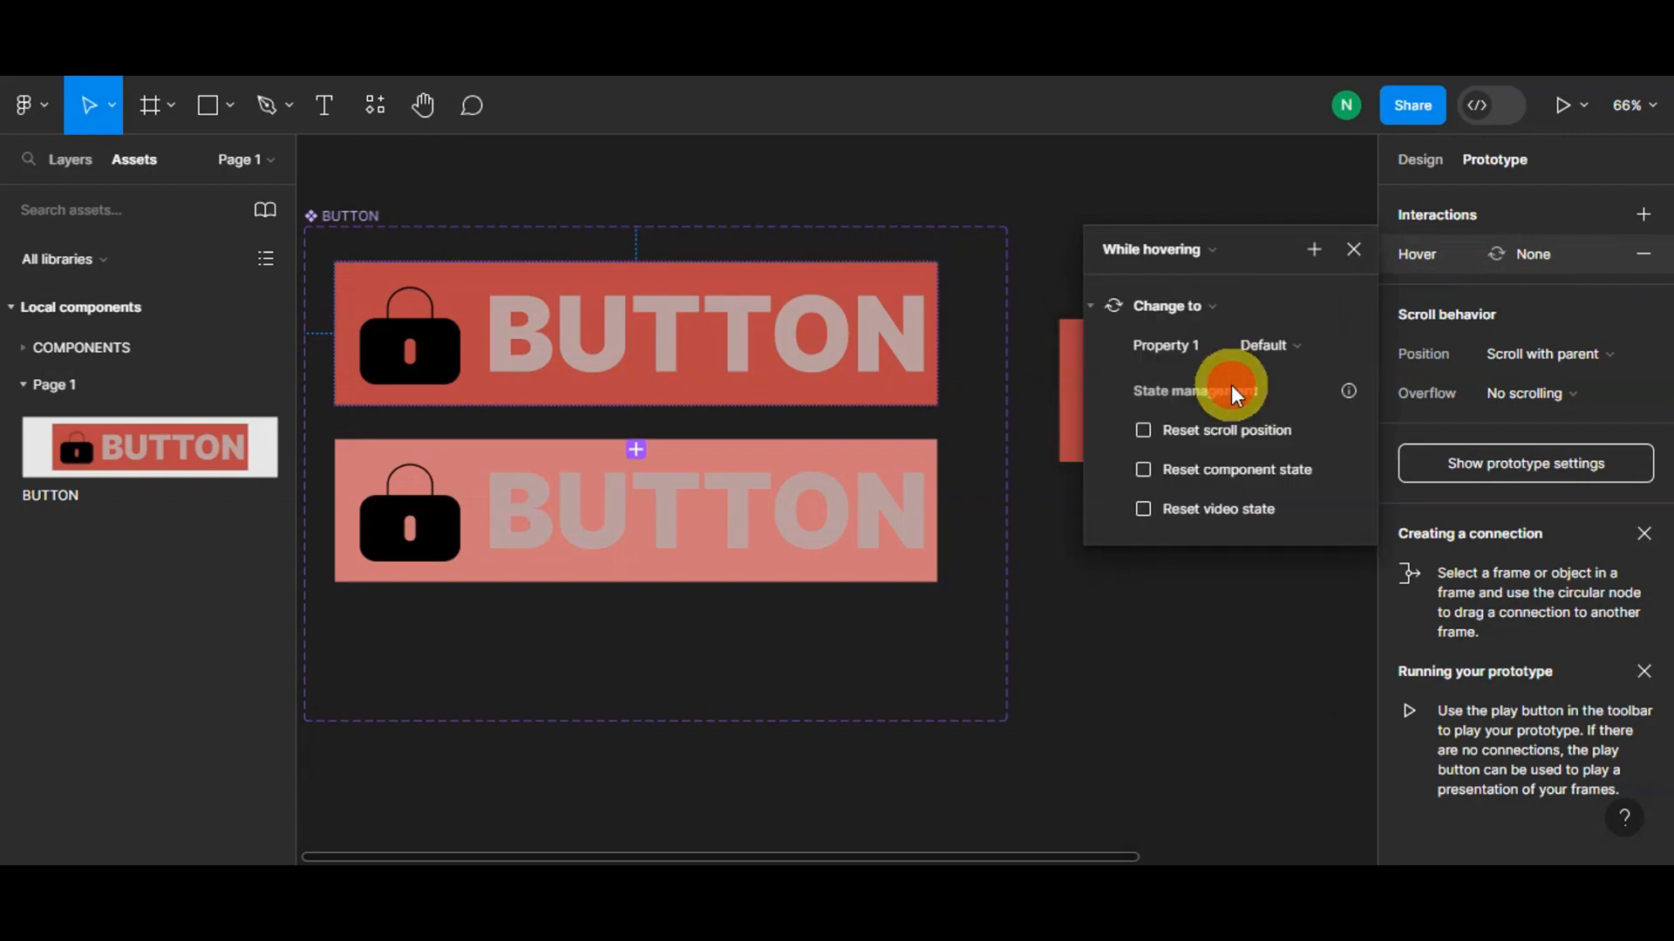
click(1265, 345)
click(1312, 374)
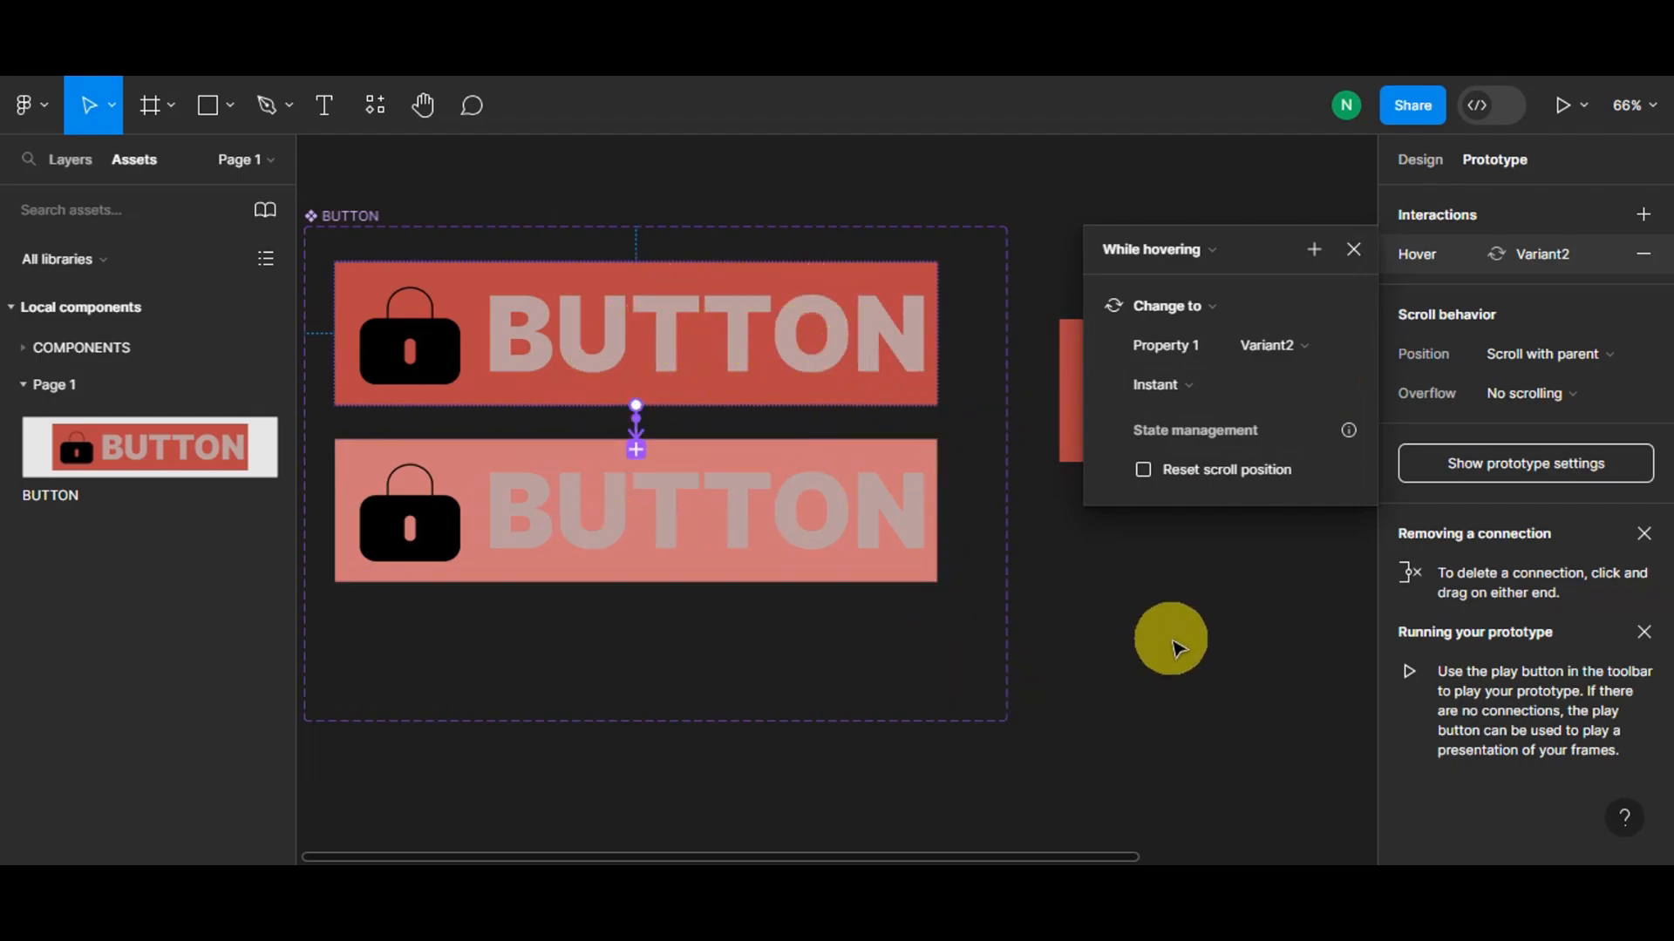
click(1174, 645)
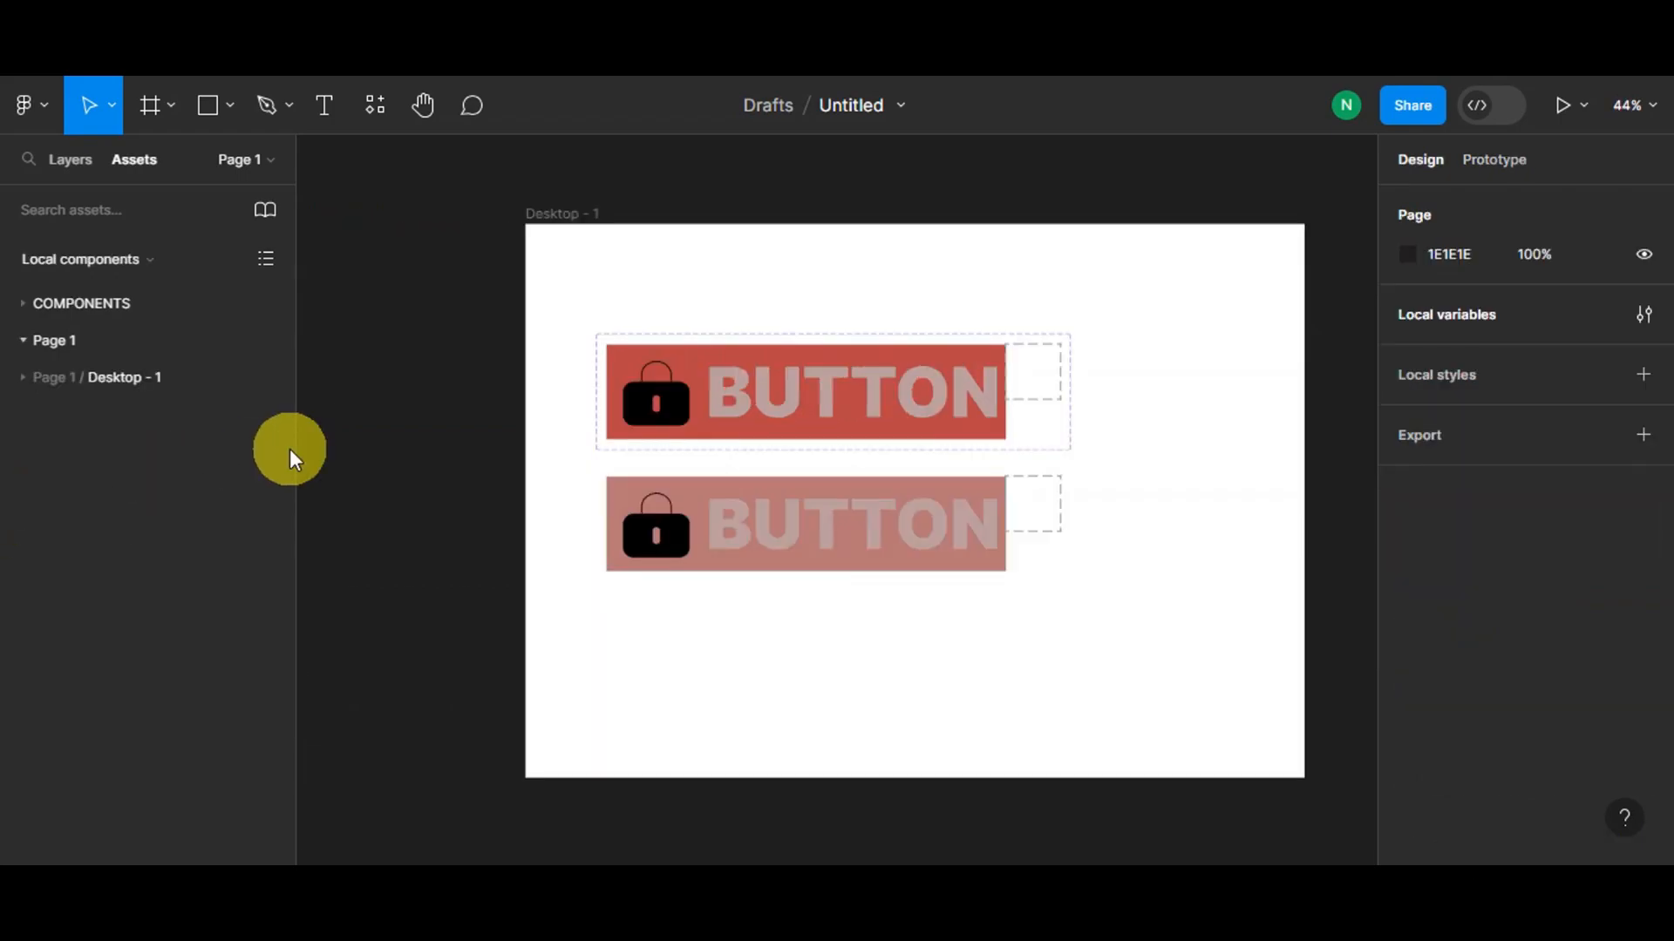